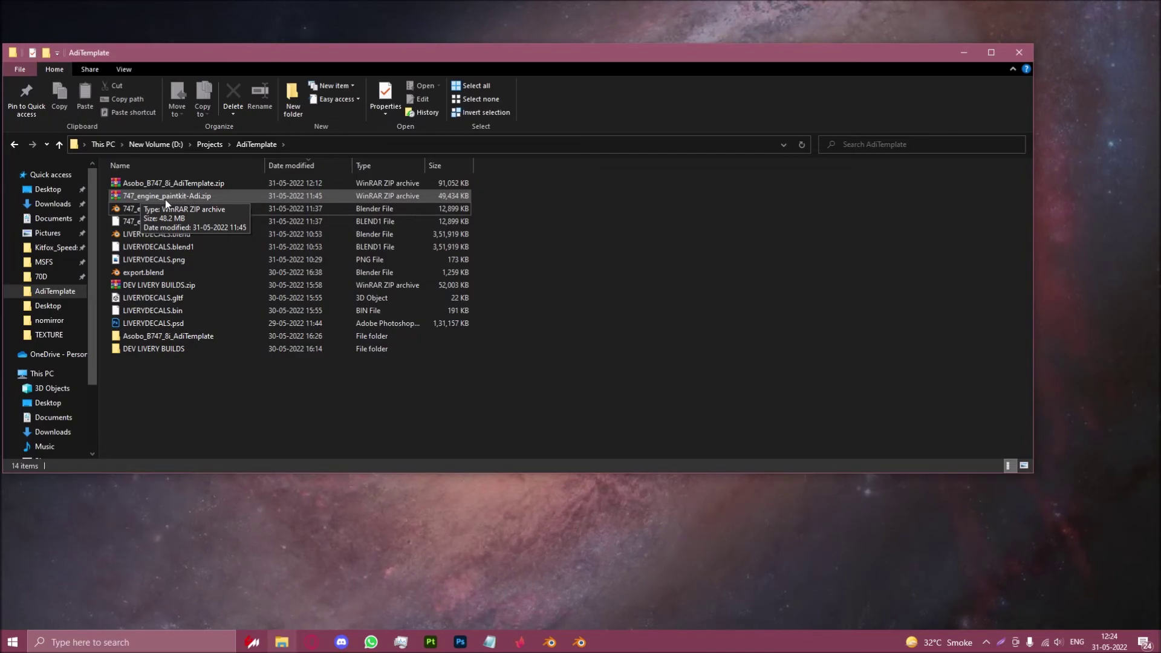
Extract the engine paint kit zip into the AdiTemplate folder.
left_click(153, 198)
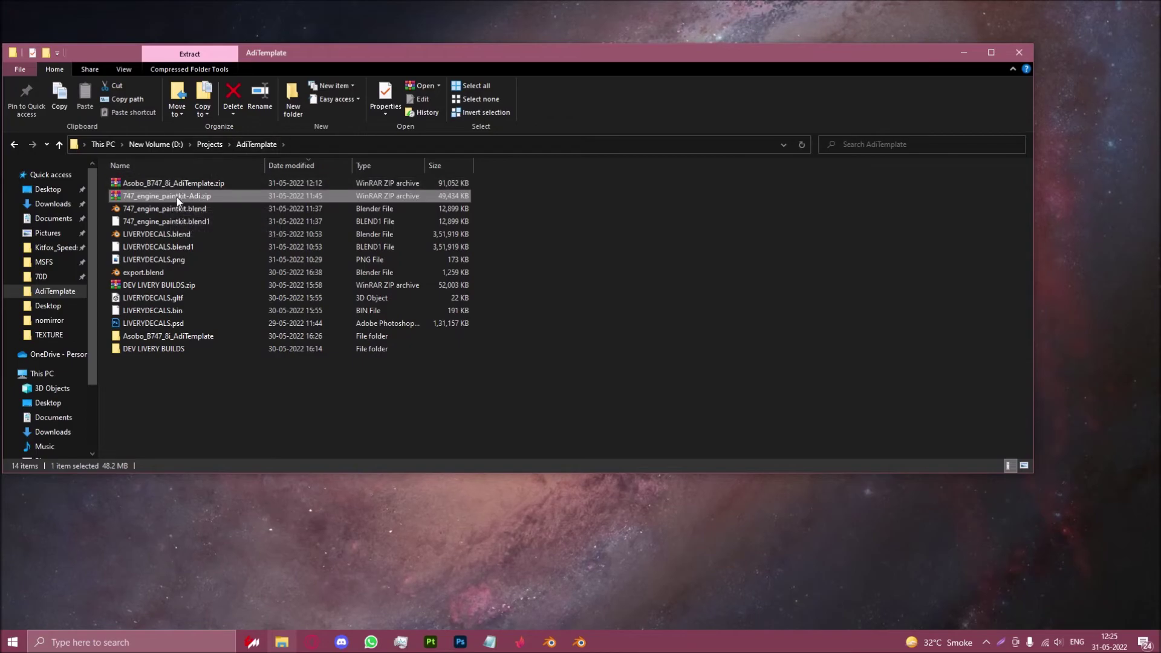
right_click(149, 195)
left_click(201, 258)
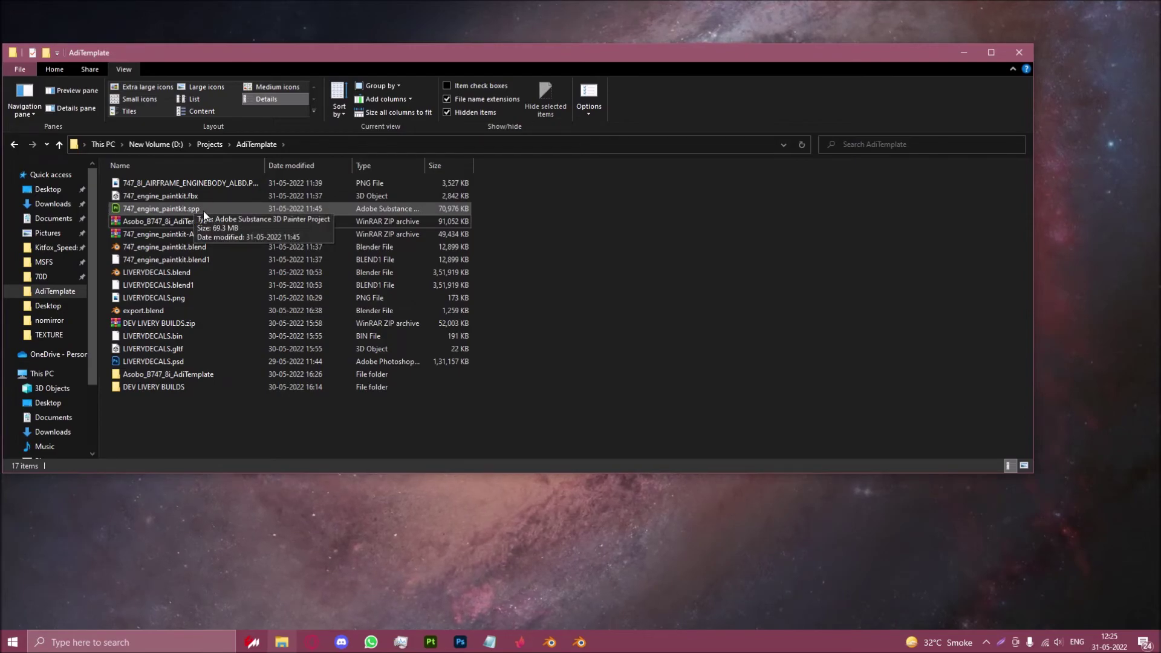
Preview the engine body PNG and FBX model, then open 747_engine_paintkit.spp in Painter.
double_click(163, 183)
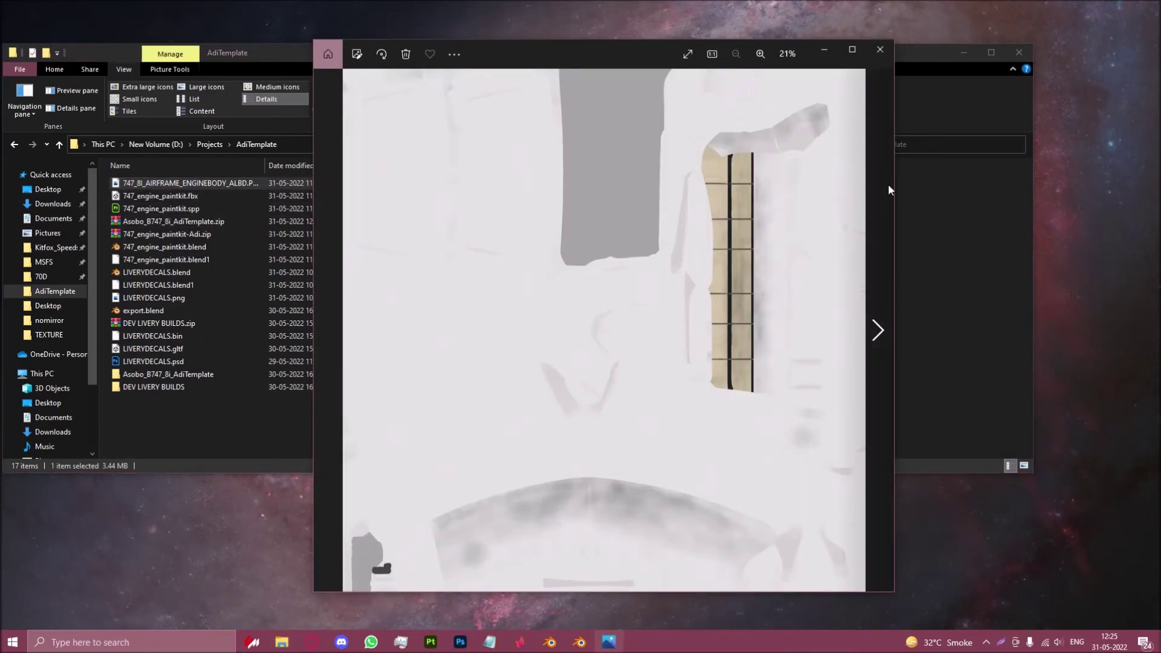
left_click(874, 50)
double_click(386, 196)
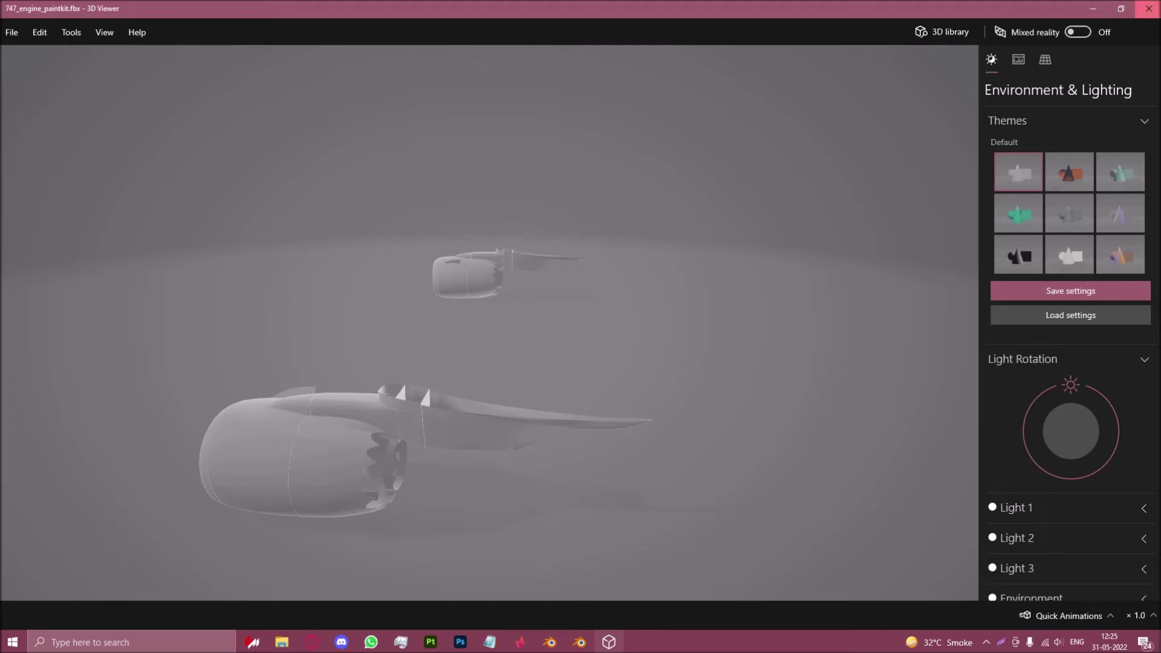
left_click(1149, 9)
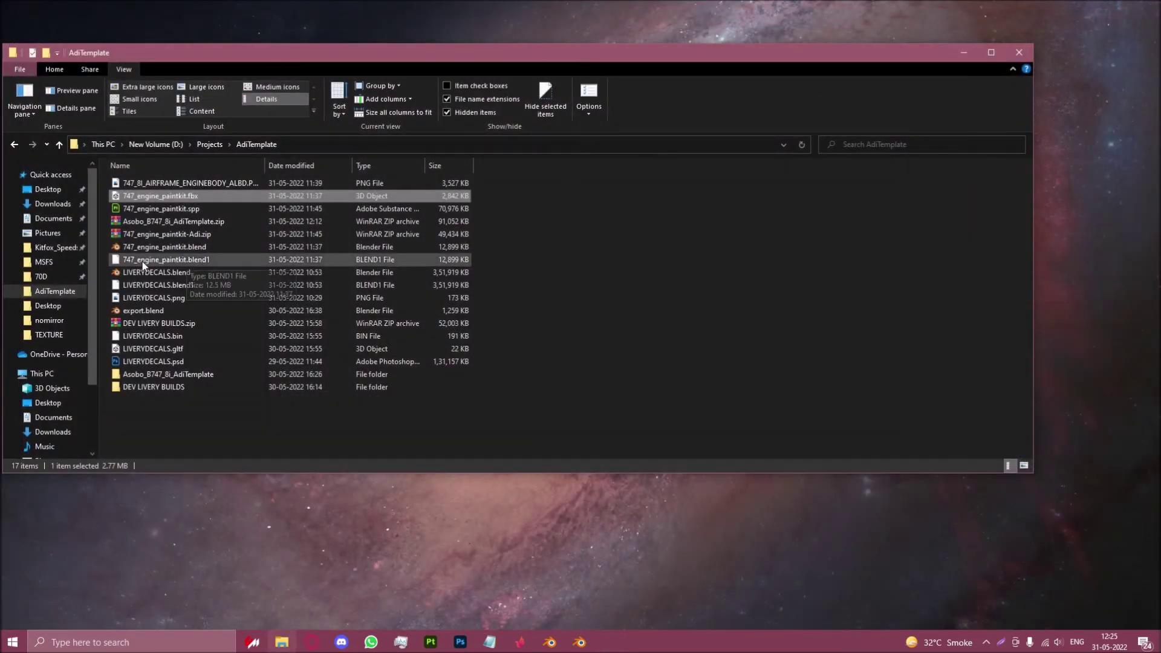
double_click(159, 209)
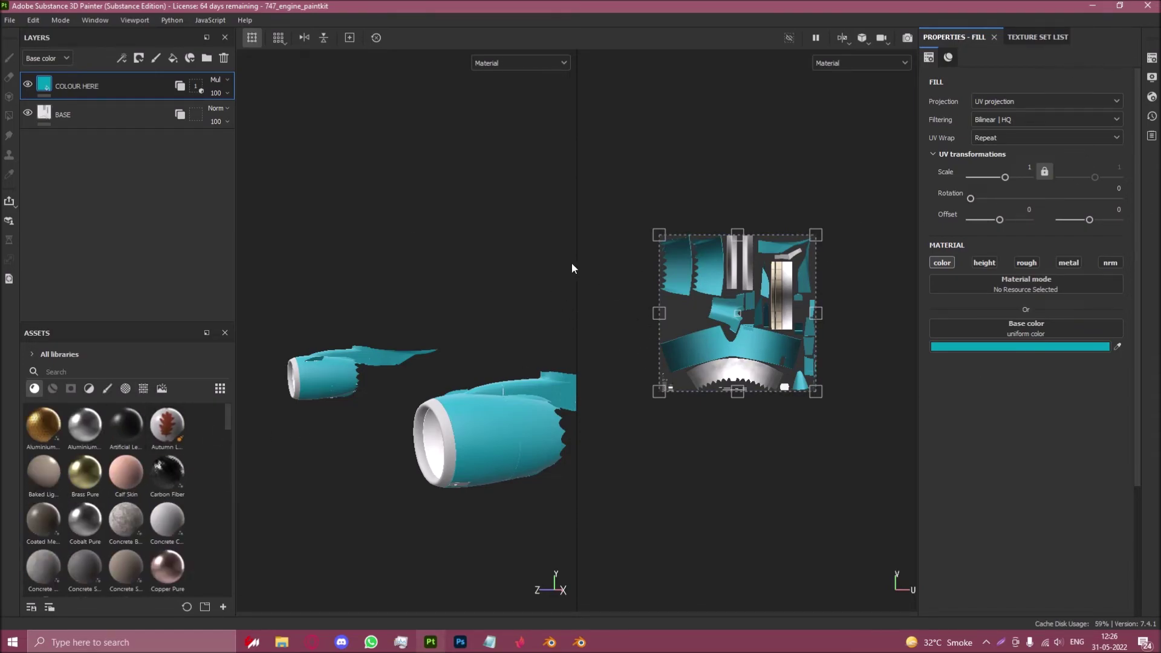
Widen the 3D viewport and bring up the Texture Set List.
left_click_drag(576, 240, 840, 242)
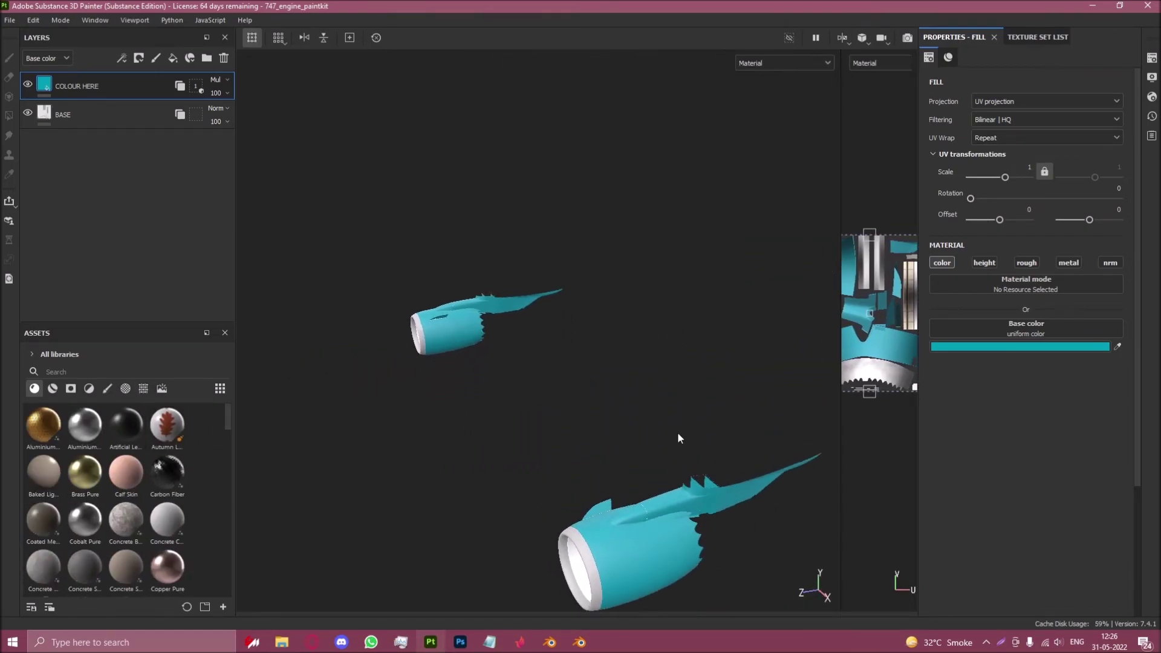
mouse_move(675, 473)
left_mouse_down("alt")
mouse_move(508, 411)
mouse_move(591, 389)
mouse_move(644, 417)
mouse_move(376, 423)
mouse_move(611, 417)
left_mouse_up("alt")
left_click(1044, 38)
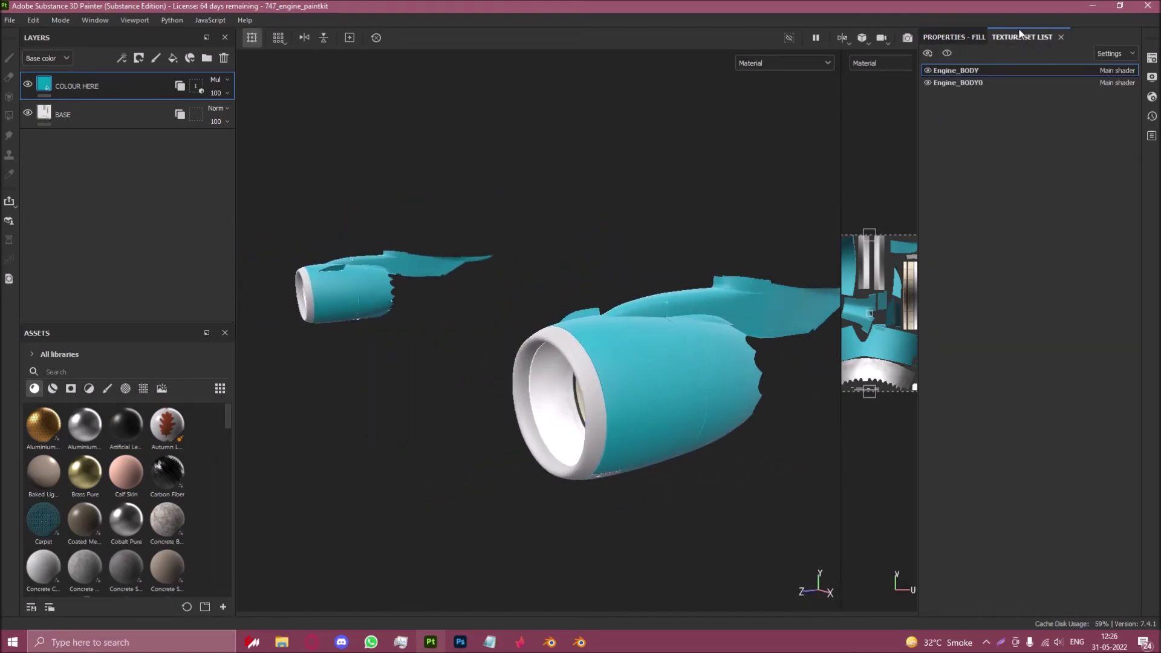
scroll(641, 324, "down", 2)
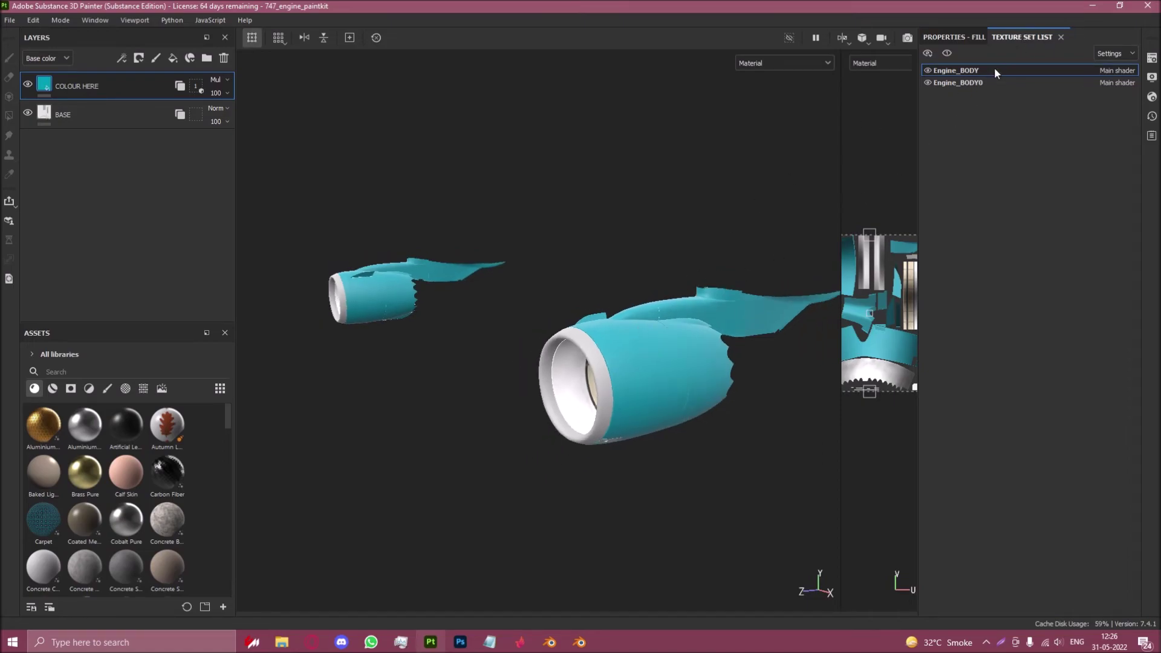
Toggle Engine_BODY and Engine_BODY0 visibility off and on to identify each engine.
left_click(927, 71)
left_click(927, 70)
left_click(927, 83)
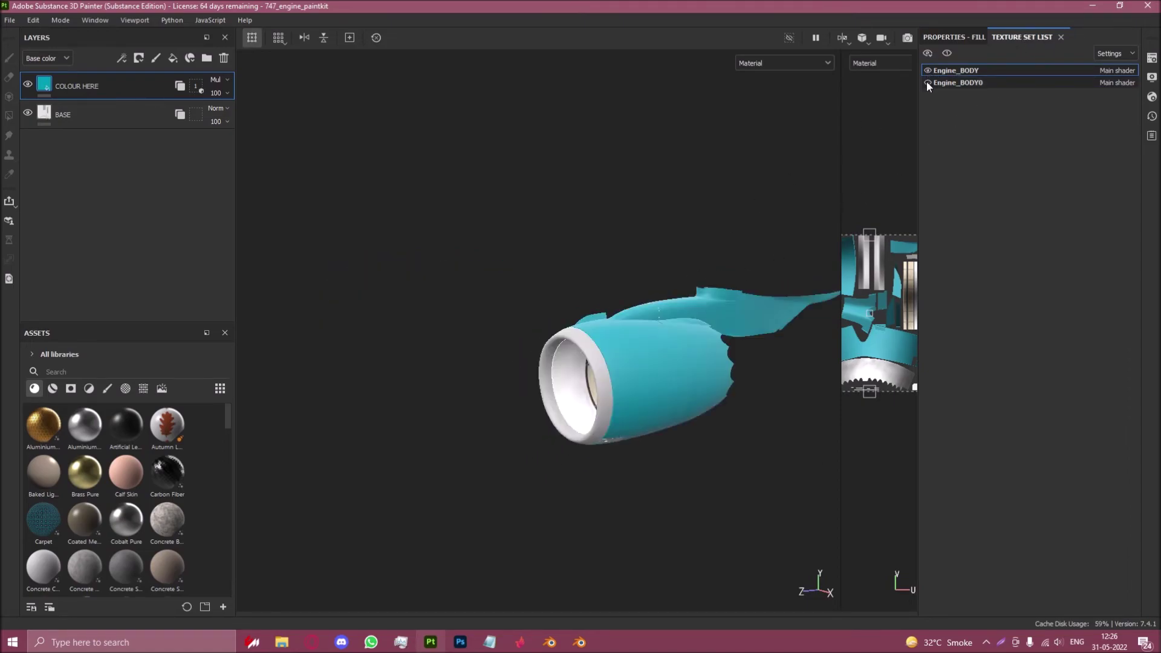
left_click(927, 83)
scroll(504, 318, "down", 2)
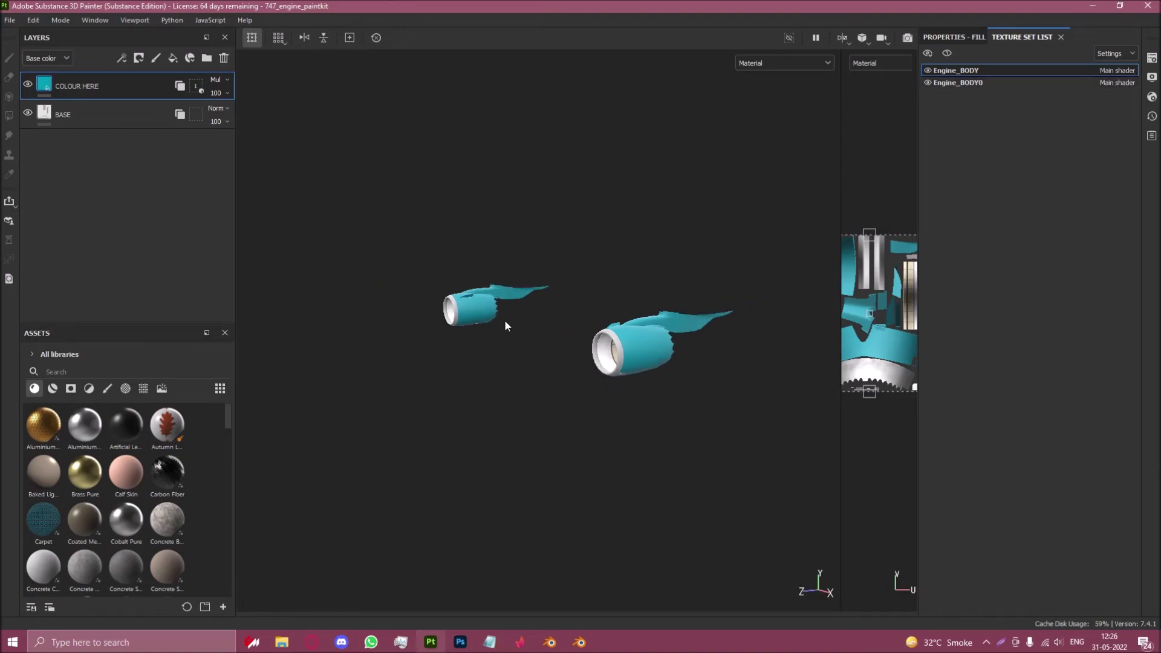
Briefly hide Engine_BODY0 while repositioning the view, then show it again.
left_click_drag(506, 324, 450, 418, "alt")
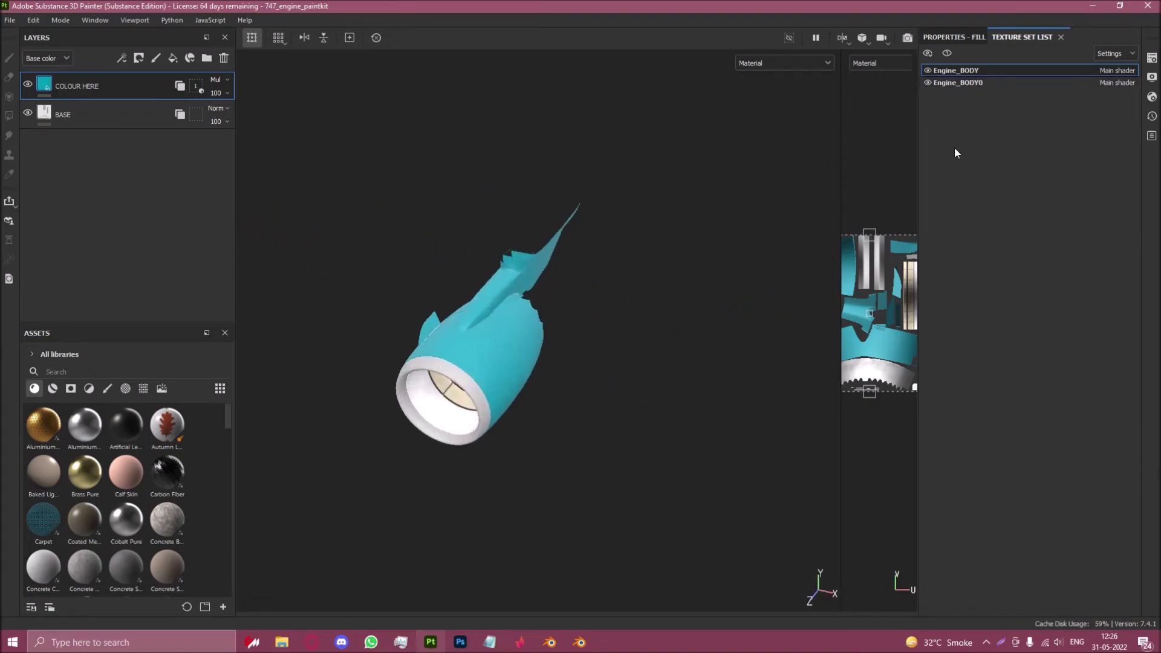
left_click(927, 82)
scroll(530, 293, "down", 3)
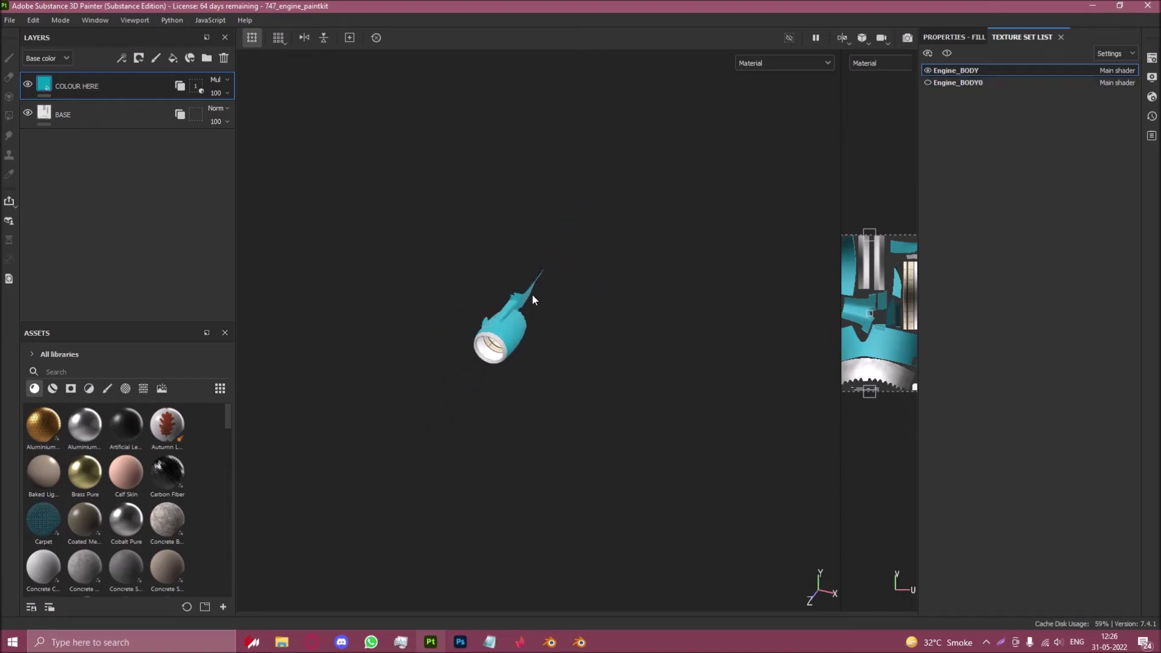
middle_click_drag(586, 298, 530, 302)
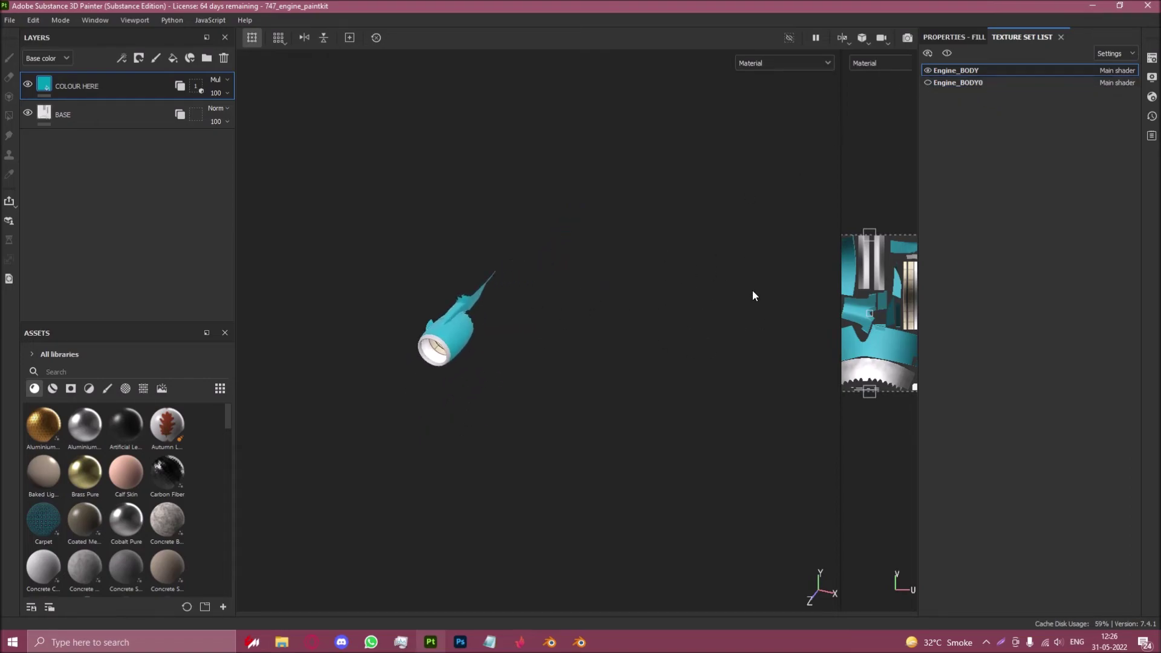
middle_click_drag(753, 295, 804, 284)
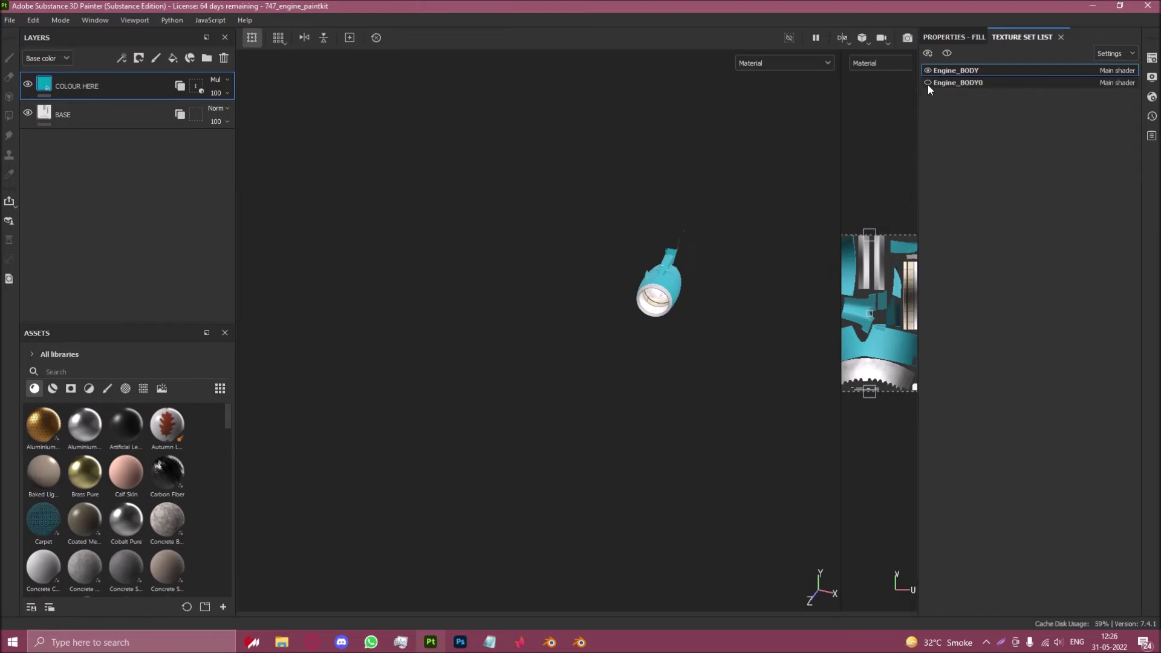
left_click(928, 83)
Orbit and zoom the camera to a side view of both engine nacelles.
middle_click_drag(417, 288, 466, 345)
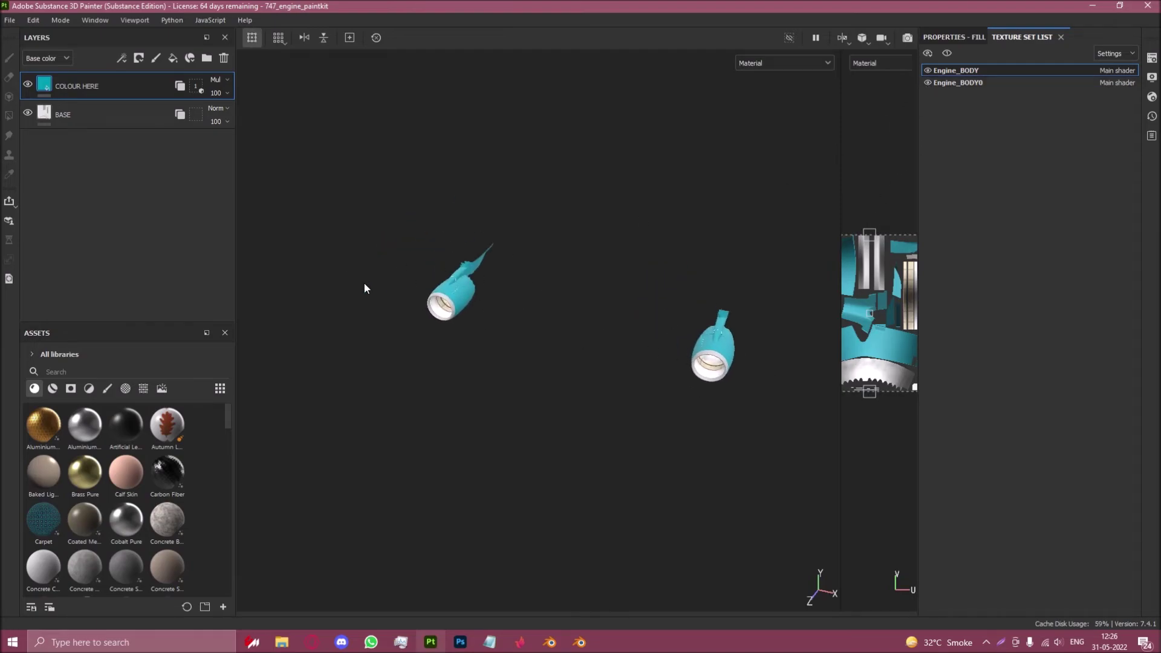
left_click_drag(351, 289, 796, 449, "alt")
left_click_drag(467, 289, 720, 367, "alt")
right_click_drag(720, 368, 619, 393, "alt")
left_click_drag(619, 393, 560, 375, "alt")
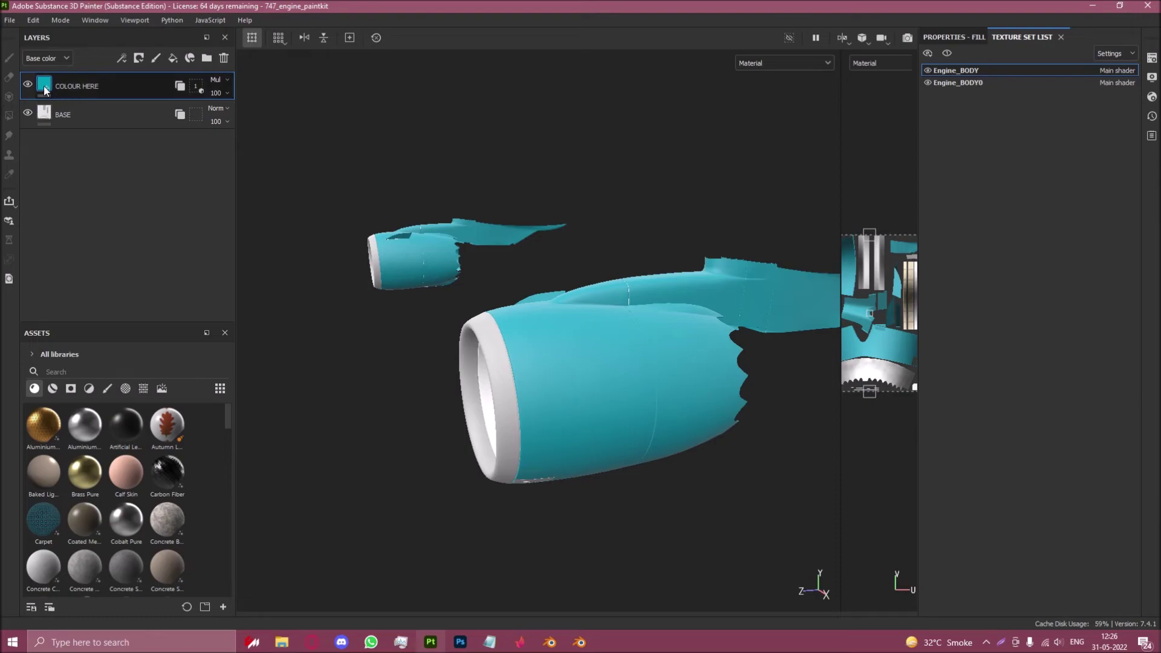
Set the COLOUR HERE fill's base colour to light cyan 6DD4E3.
left_click(943, 38)
left_click(989, 347)
mouse_move(1045, 392)
left_mouse_down()
mouse_move(1109, 392)
mouse_move(1061, 409)
mouse_move(1105, 409)
mouse_move(1067, 384)
left_mouse_up()
left_click(201, 206)
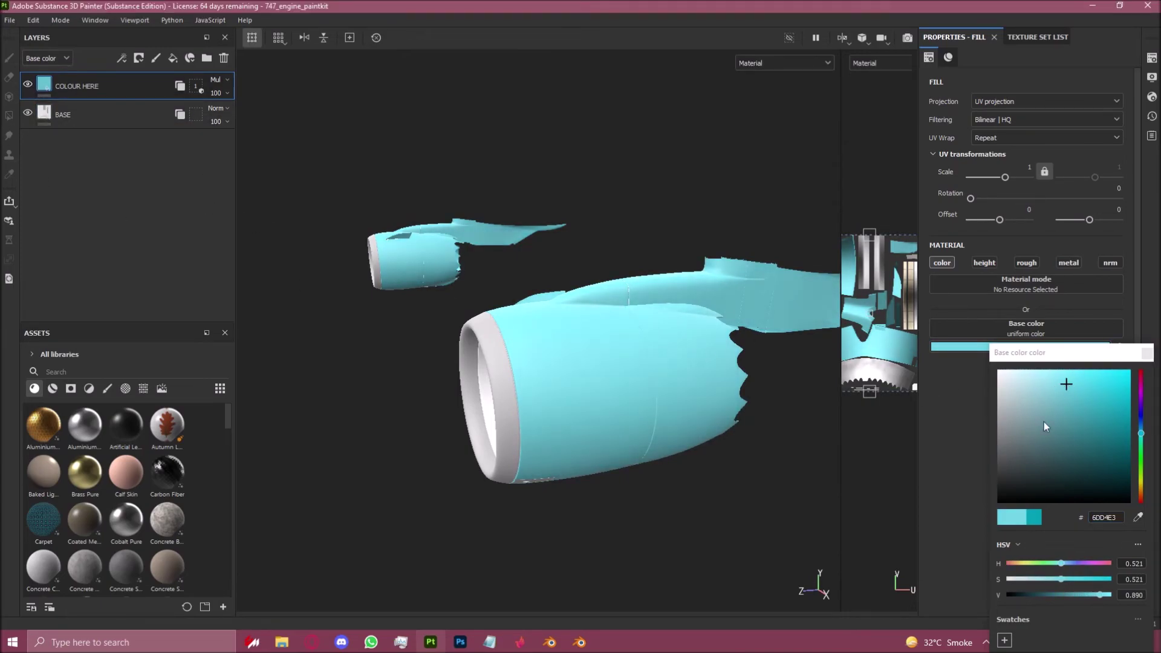
Hide the COLOUR HERE layer and select BASE to view the white engine-body texture.
left_click(28, 84)
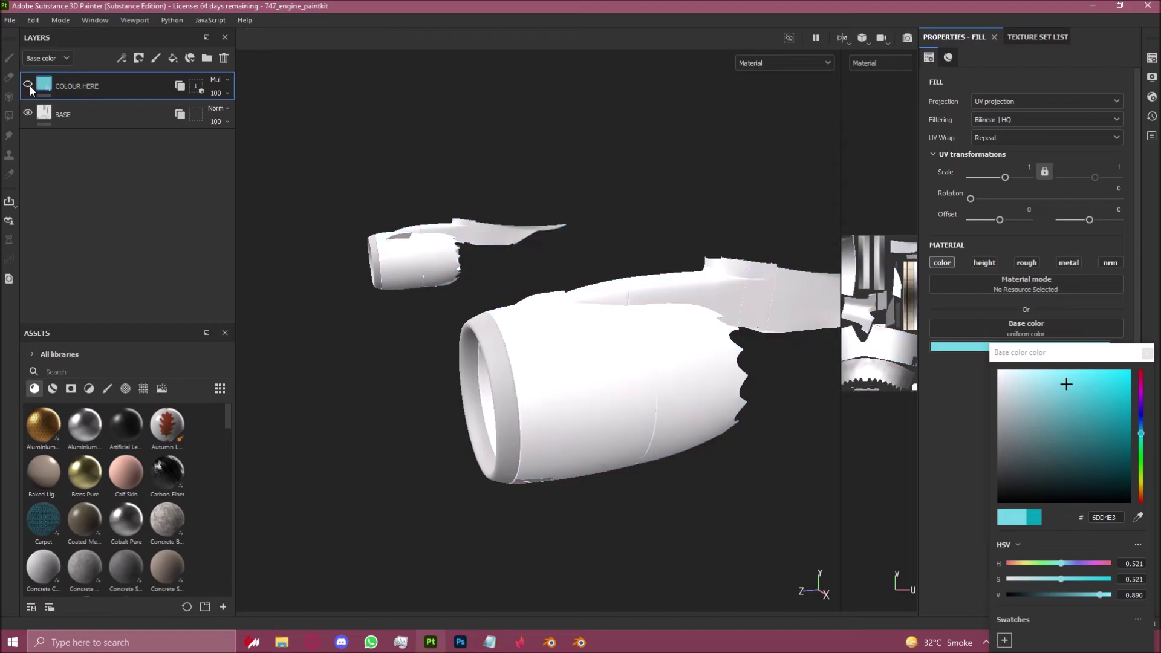
left_click_drag(659, 417, 671, 399, "alt")
left_click(1146, 352)
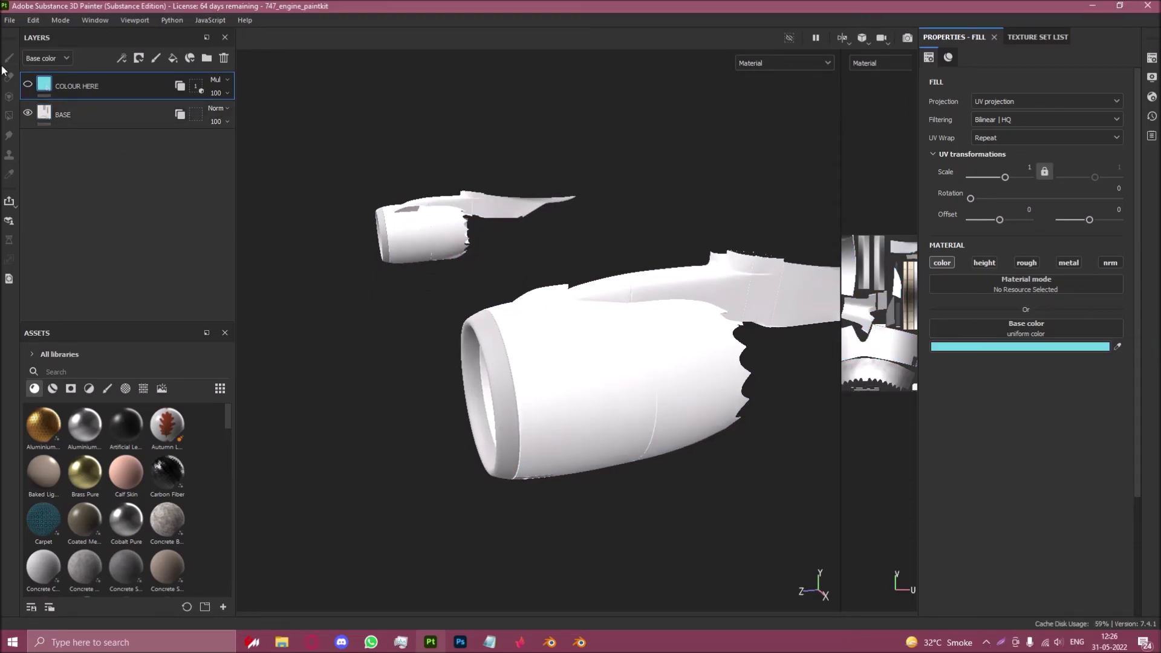
left_click(69, 115)
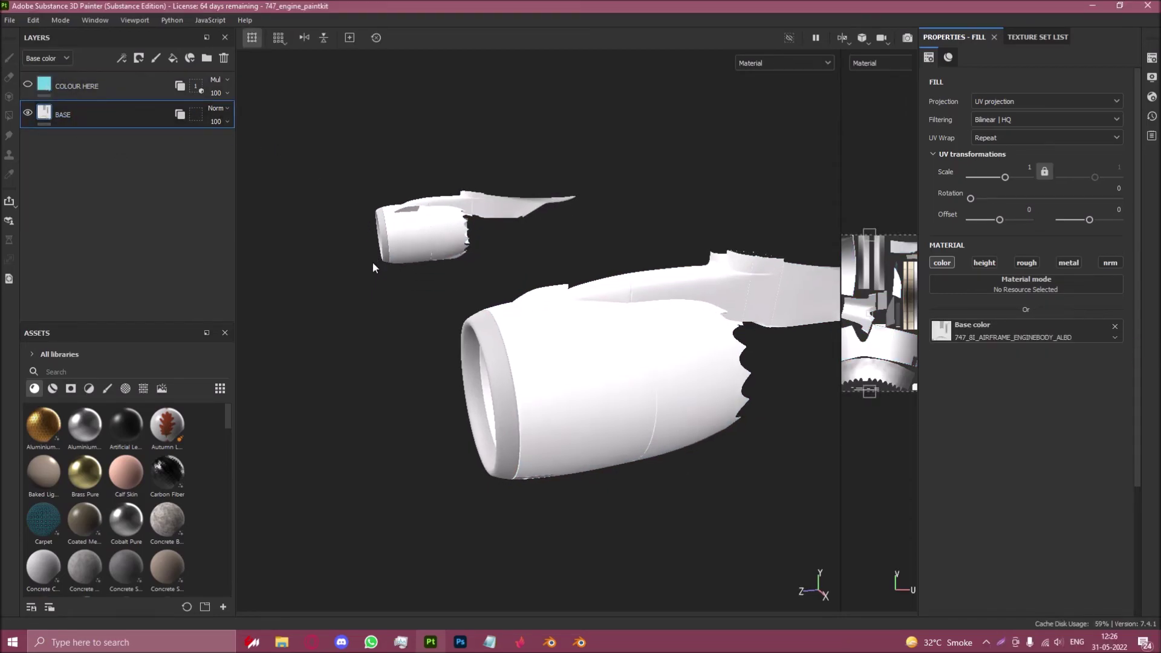
left_click_drag(573, 421, 617, 444, "alt")
left_click(311, 642)
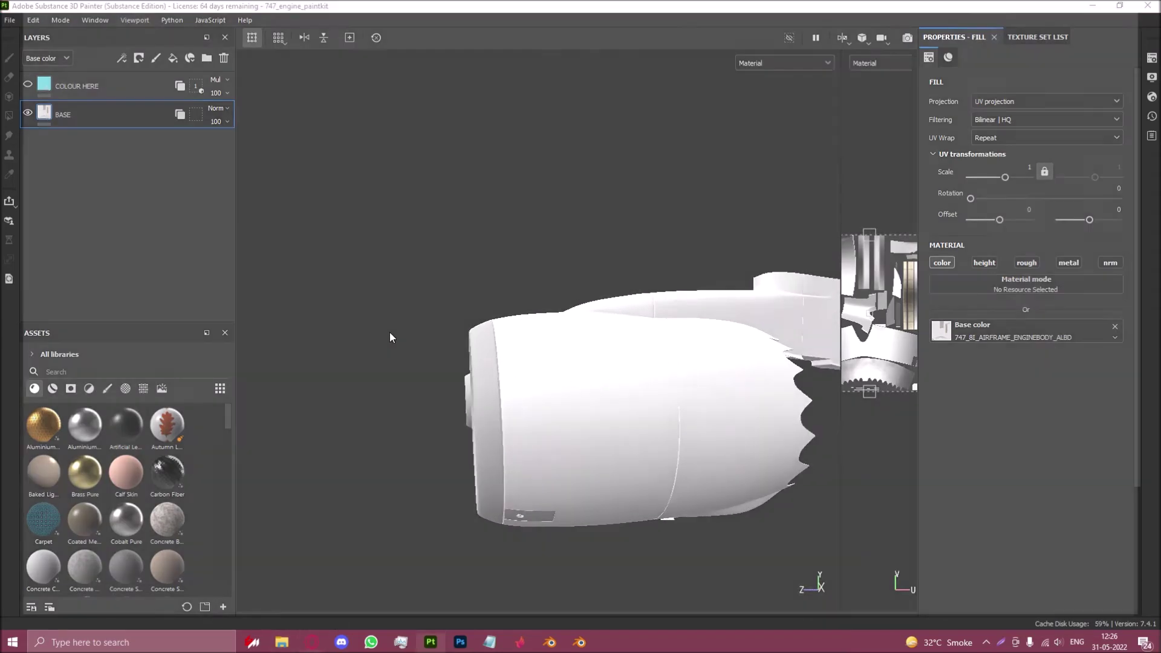
Search the web for 'general electric logo'.
type("gen")
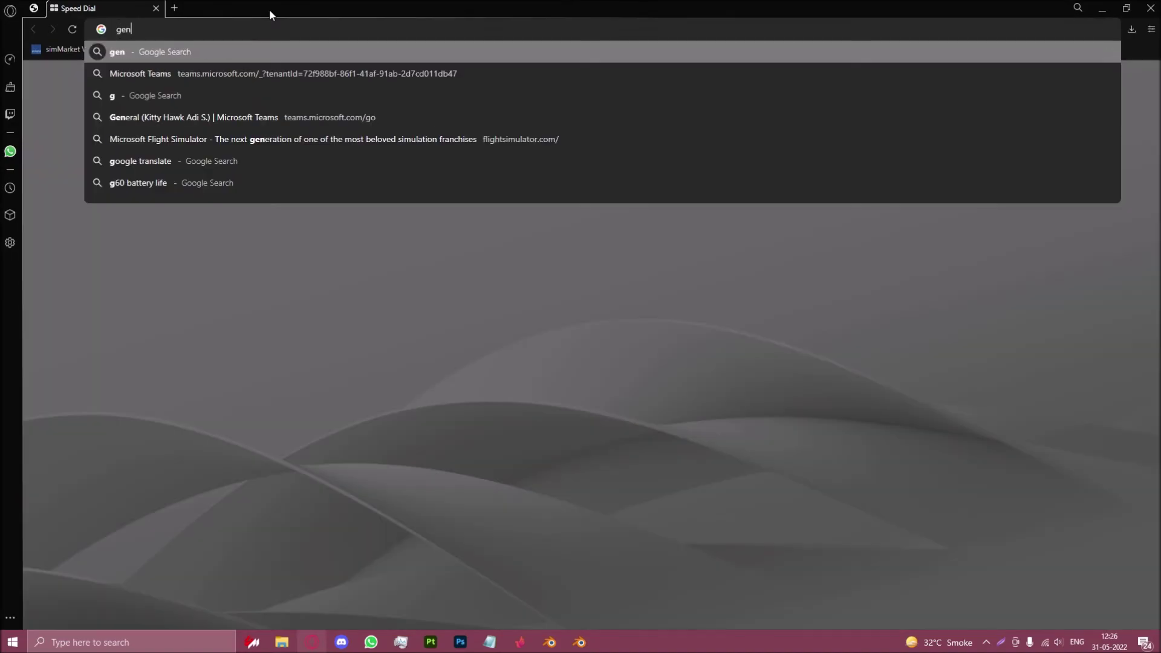
type("eral ele")
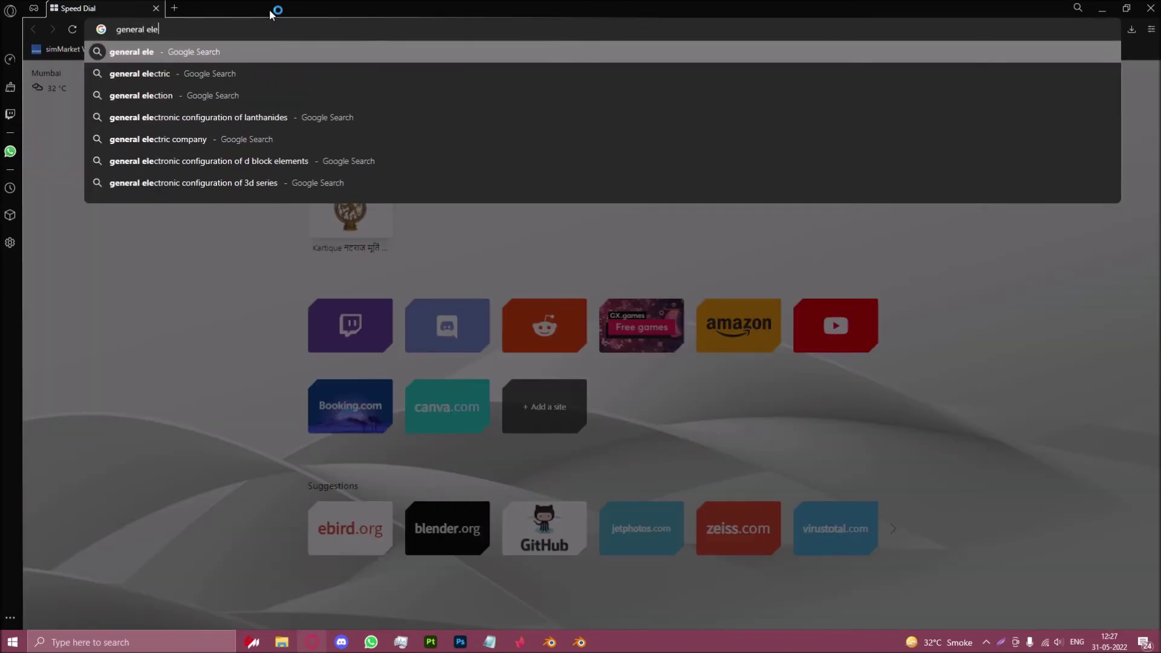
type("ctric logo")
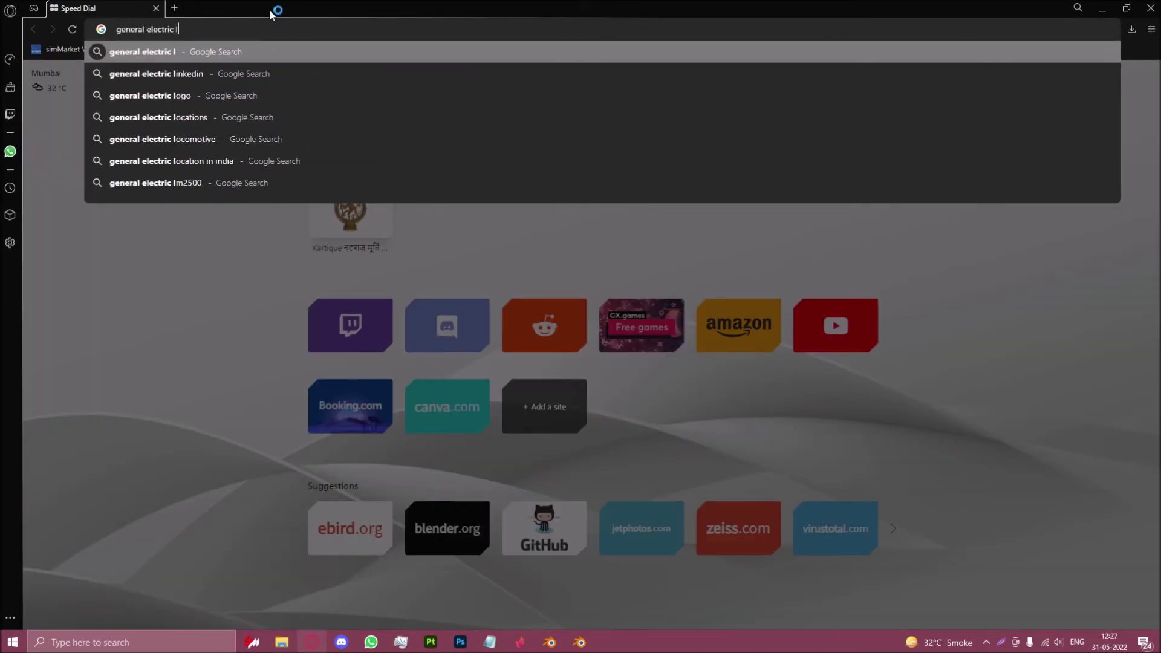
key("Return")
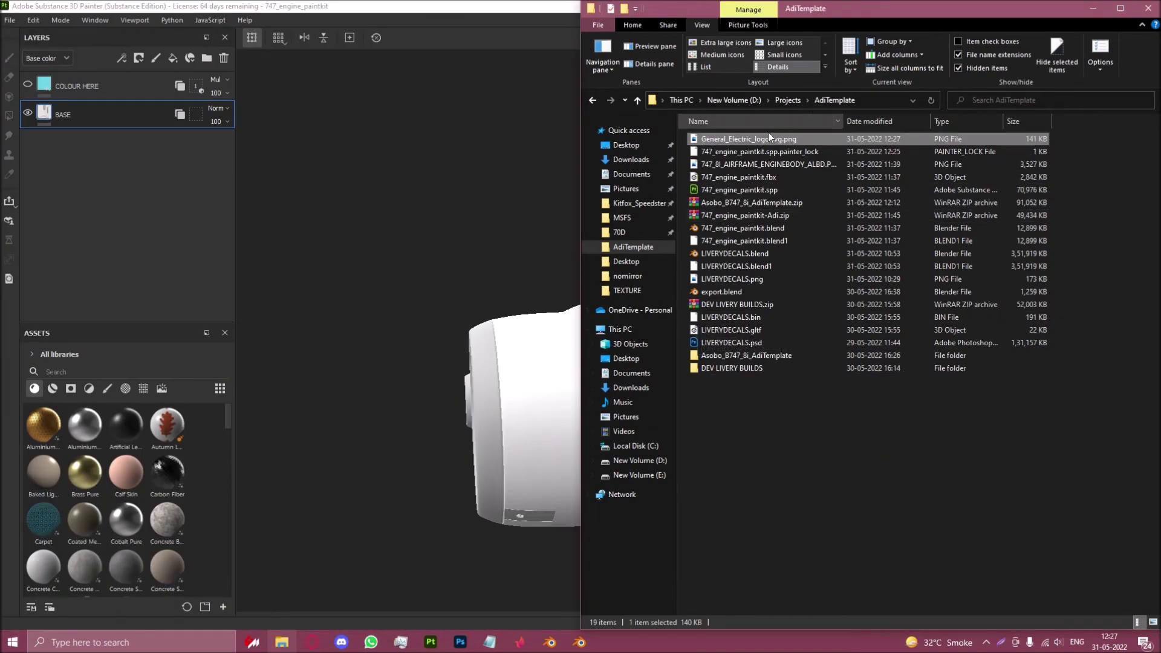
Import General_Electric_logo.svg.png as a texture into the 747_engine_paintkit project.
left_click(256, 261)
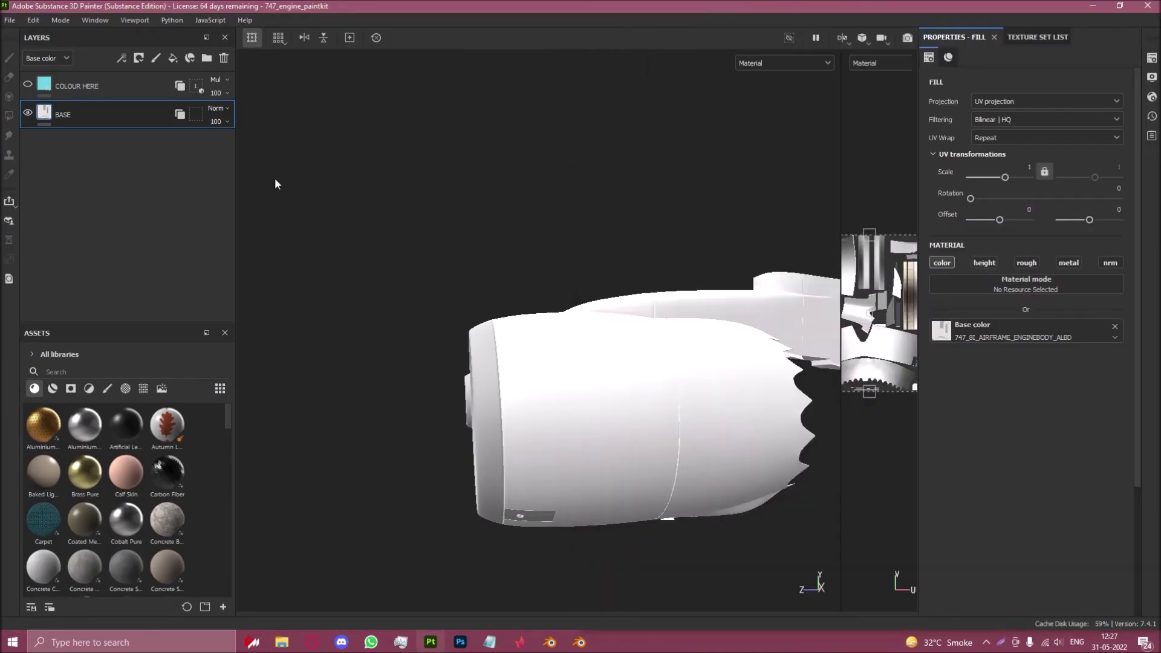
left_click(223, 607)
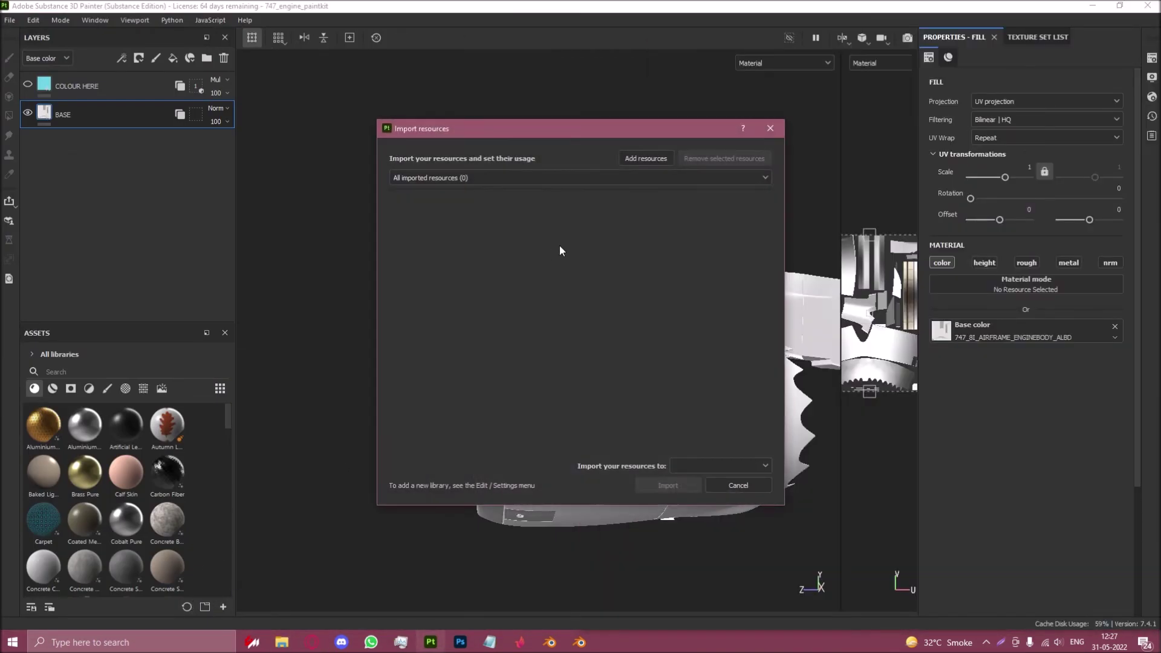
left_click(644, 160)
scroll(535, 268, "down", 2)
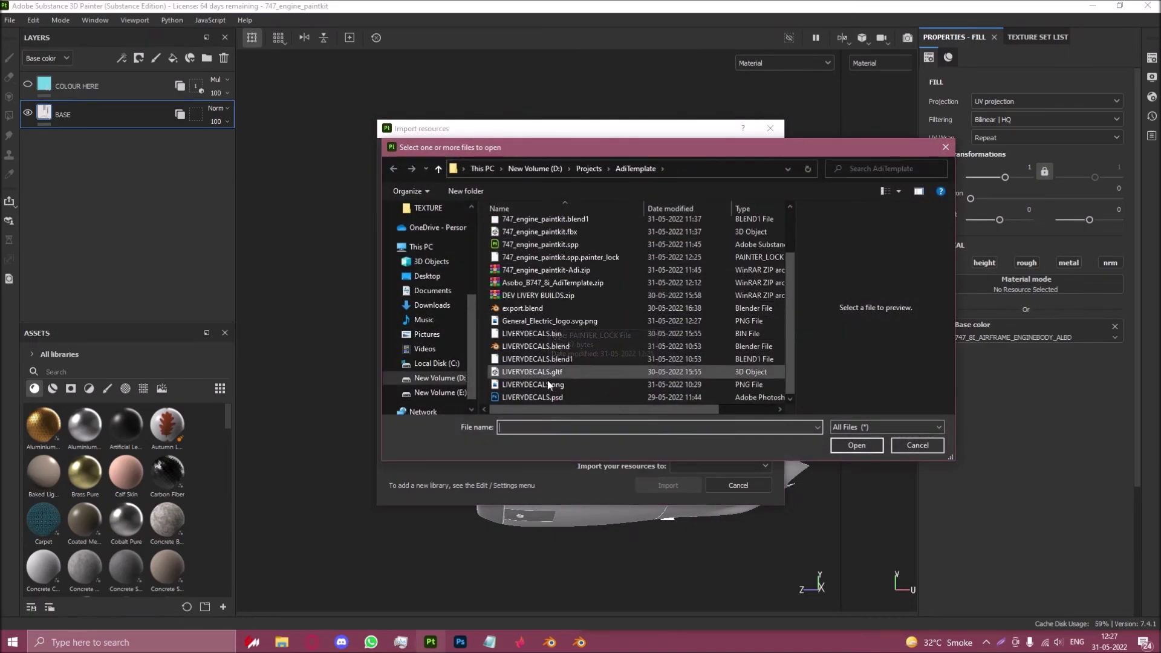
double_click(553, 321)
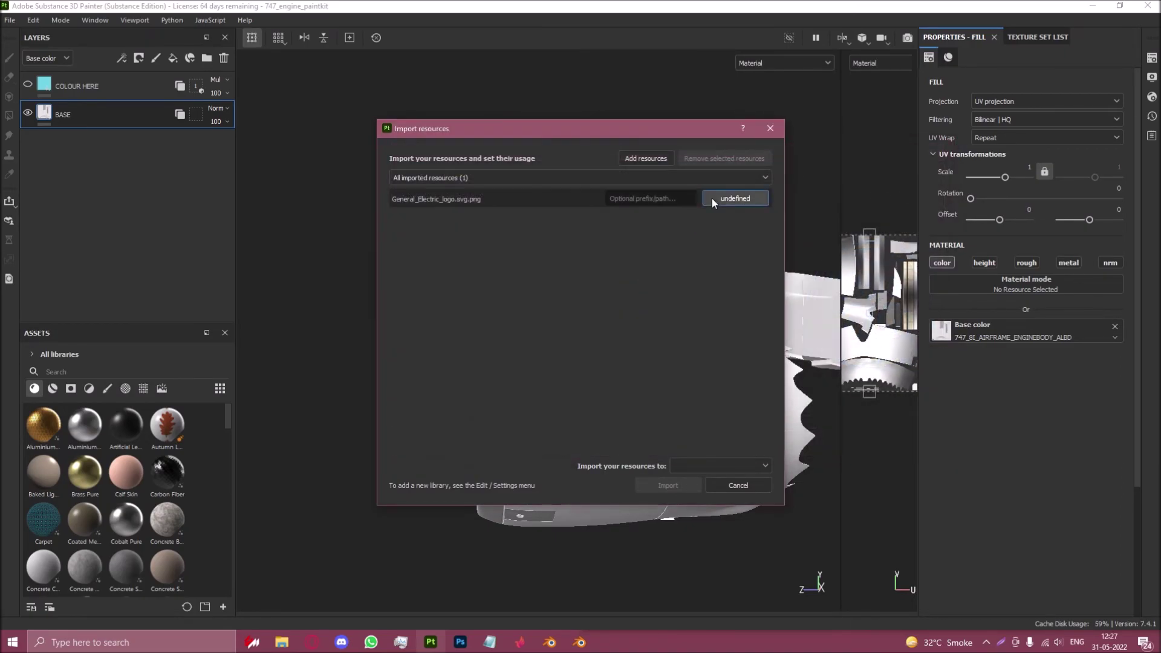
left_click(729, 199)
left_click(753, 245)
left_click(729, 467)
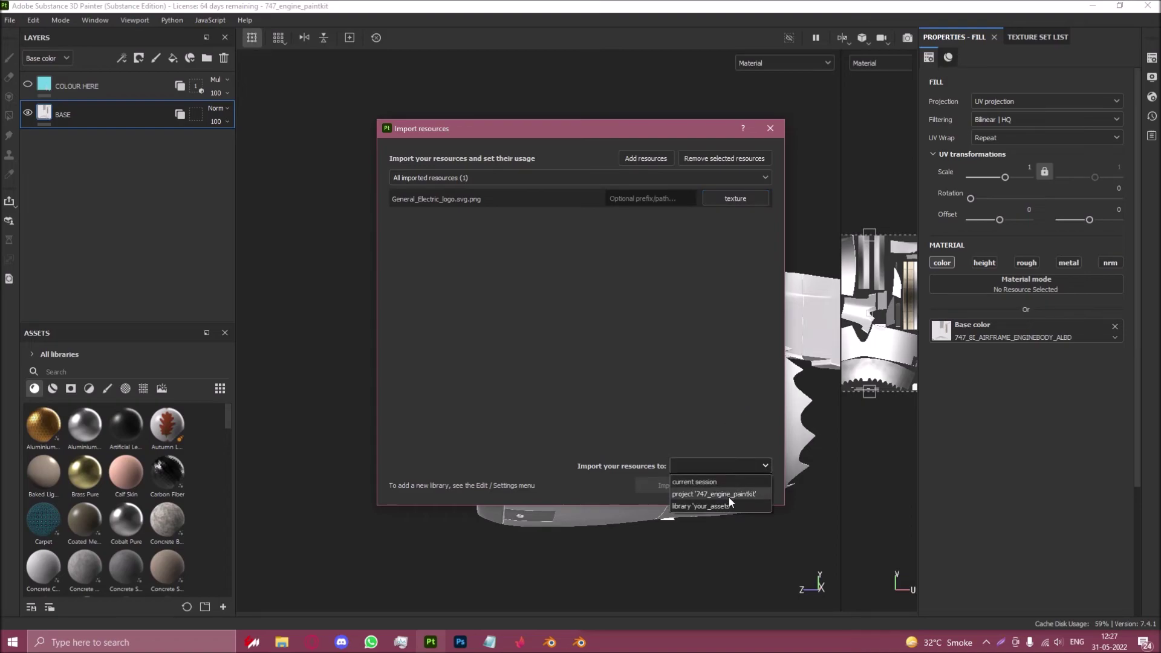
left_click(728, 497)
left_click(678, 487)
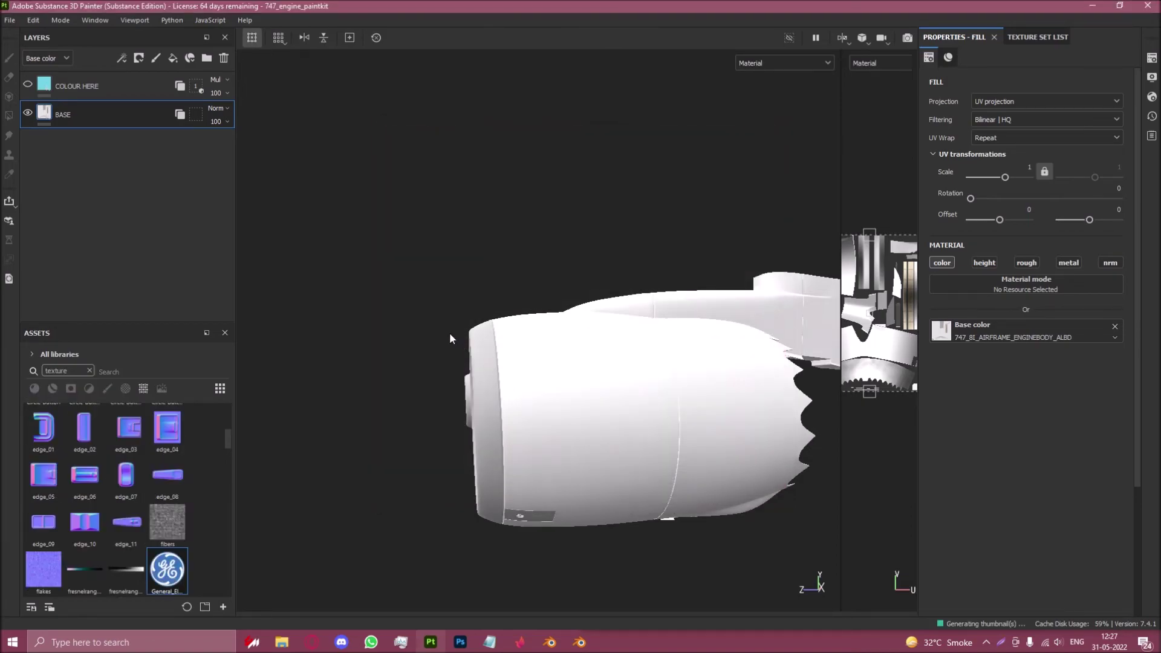
Add a new paint layer above COLOUR HERE and switch to an orthographic side view.
left_click(118, 87)
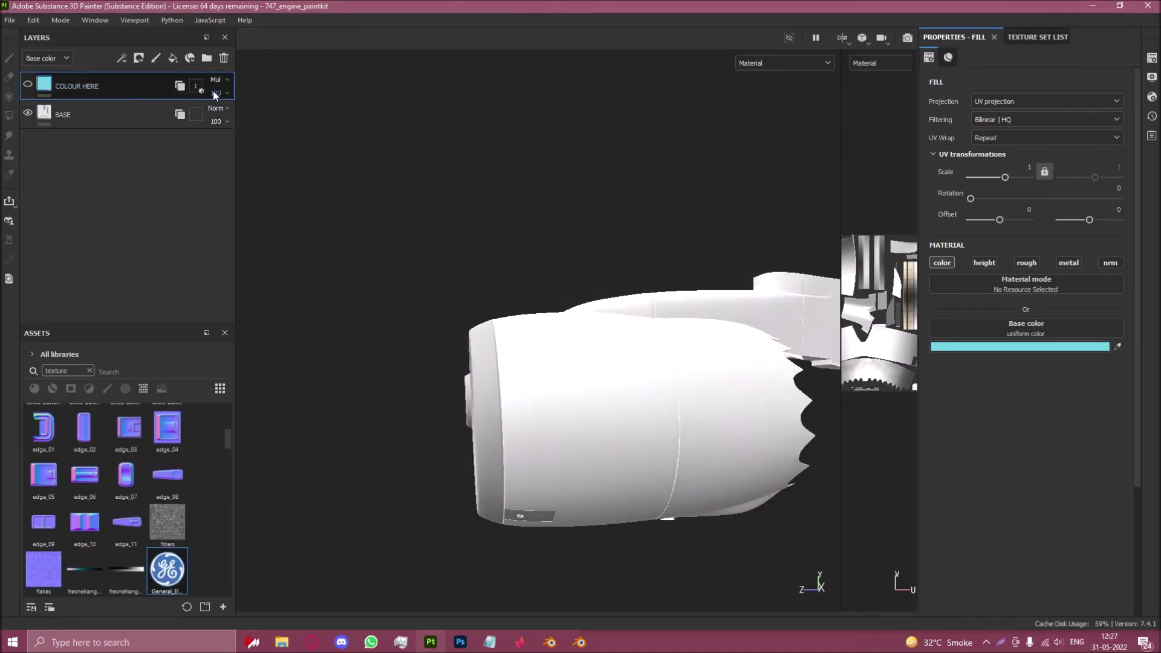
left_click(157, 58)
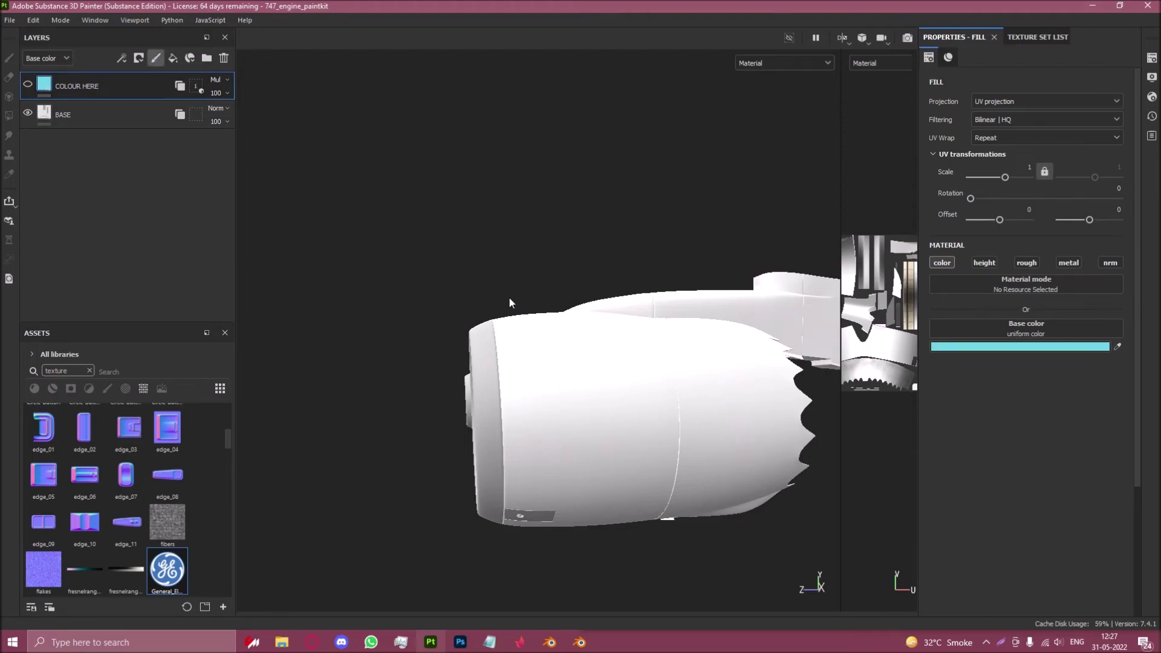
left_click(863, 39)
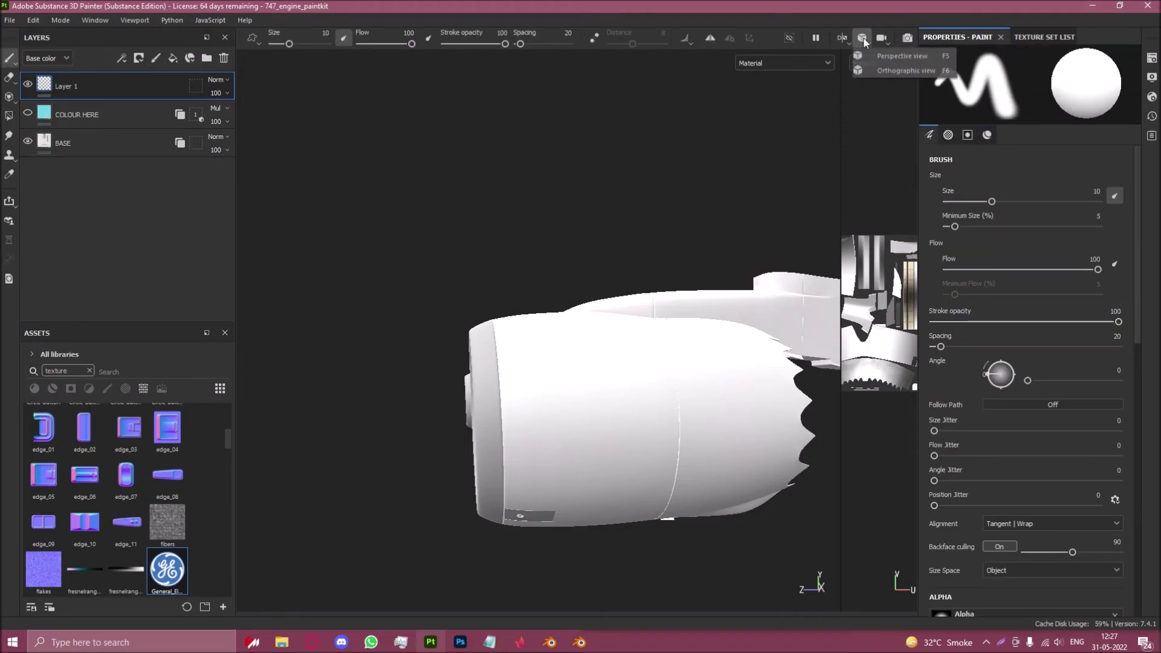
left_click(872, 71)
left_click_drag(824, 103, 667, 261, "alt")
scroll(695, 273, "up", 5)
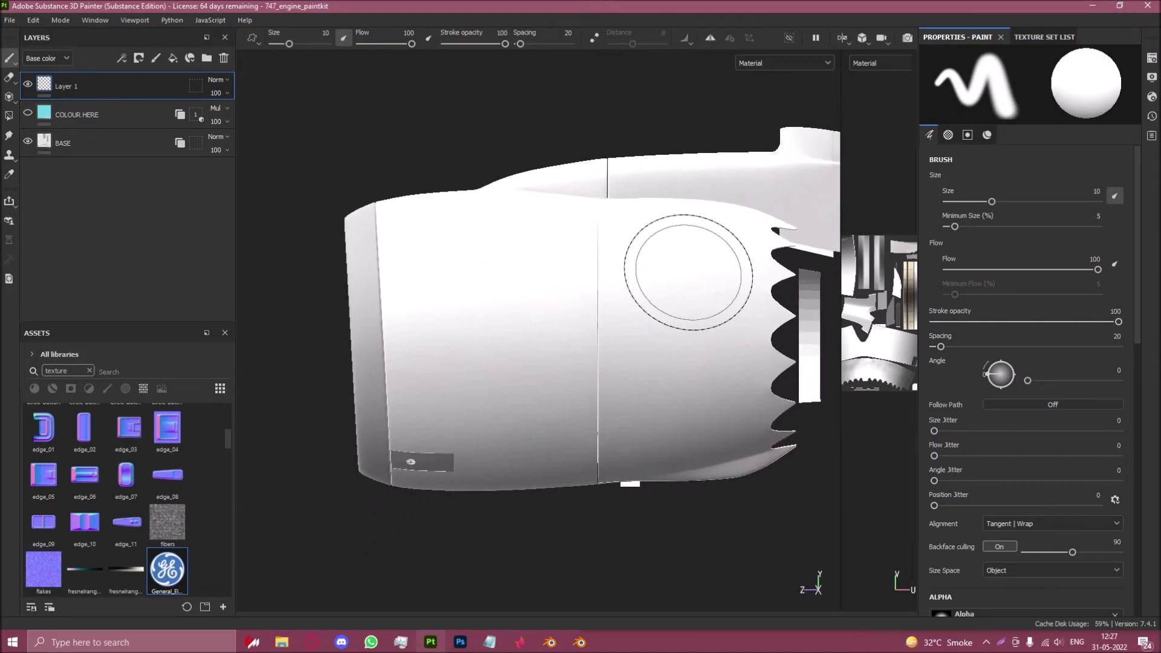
scroll(1071, 299, "down", 5)
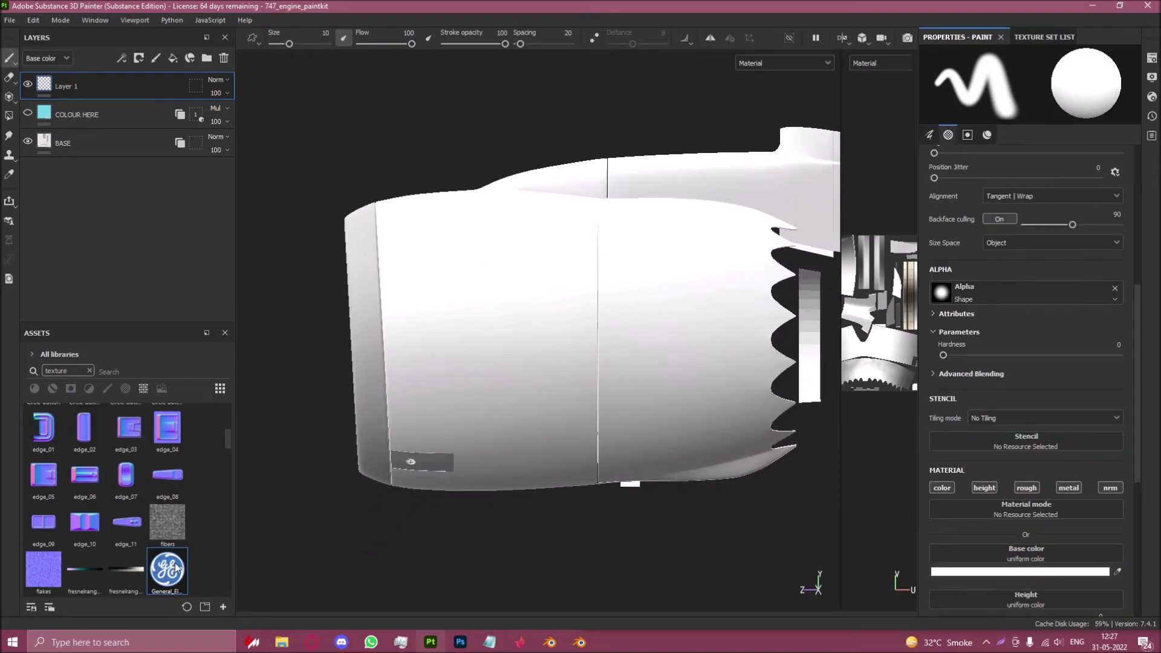
Set up projection painting with the GE logo in the color channel, shrunk to a small square.
left_click(8, 98)
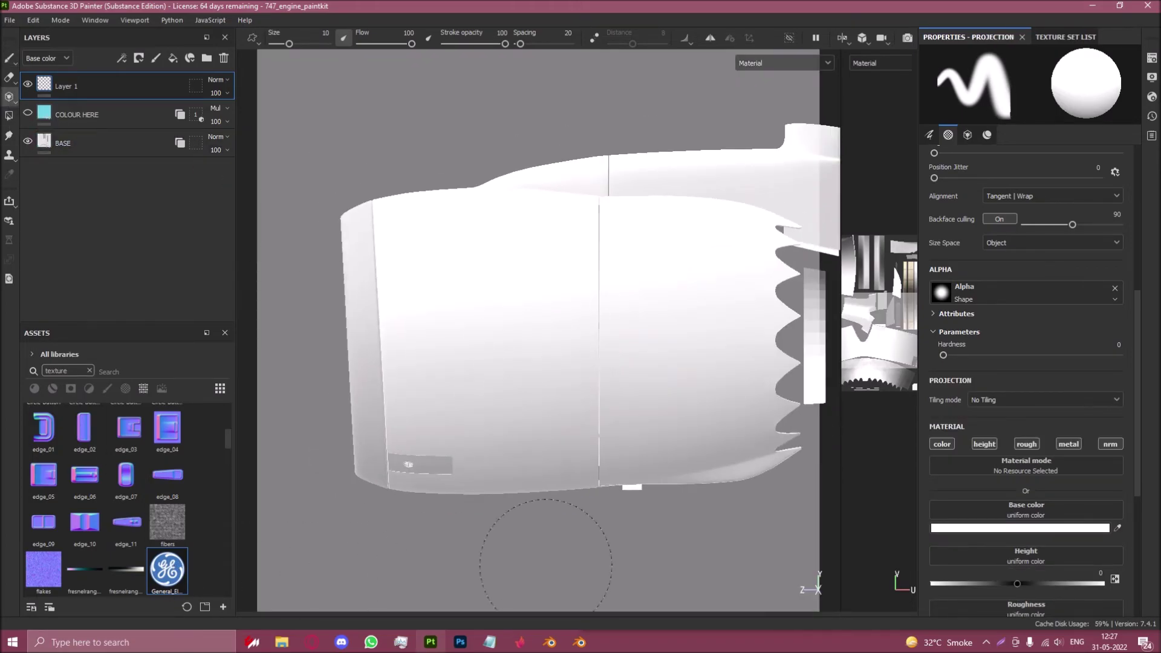
scroll(975, 351, "down", 2)
left_click(950, 300)
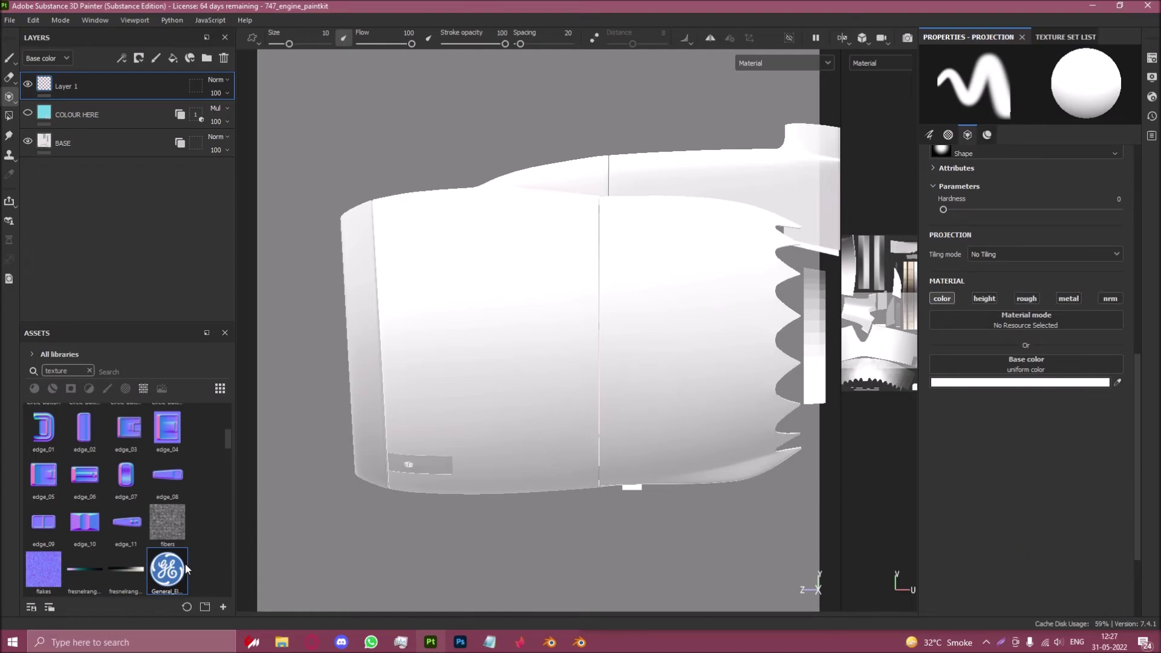
left_click_drag(180, 569, 1080, 383)
scroll(716, 378, "up", 2)
right_click_drag(717, 378, 605, 357)
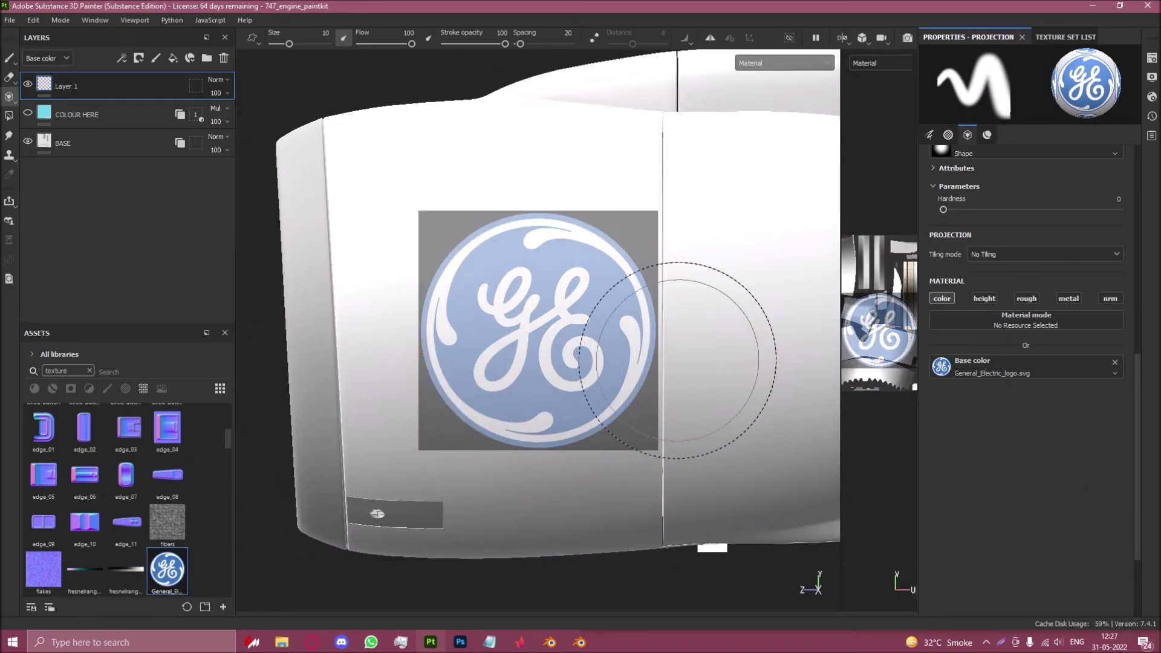
right_click_drag(683, 361, 598, 359)
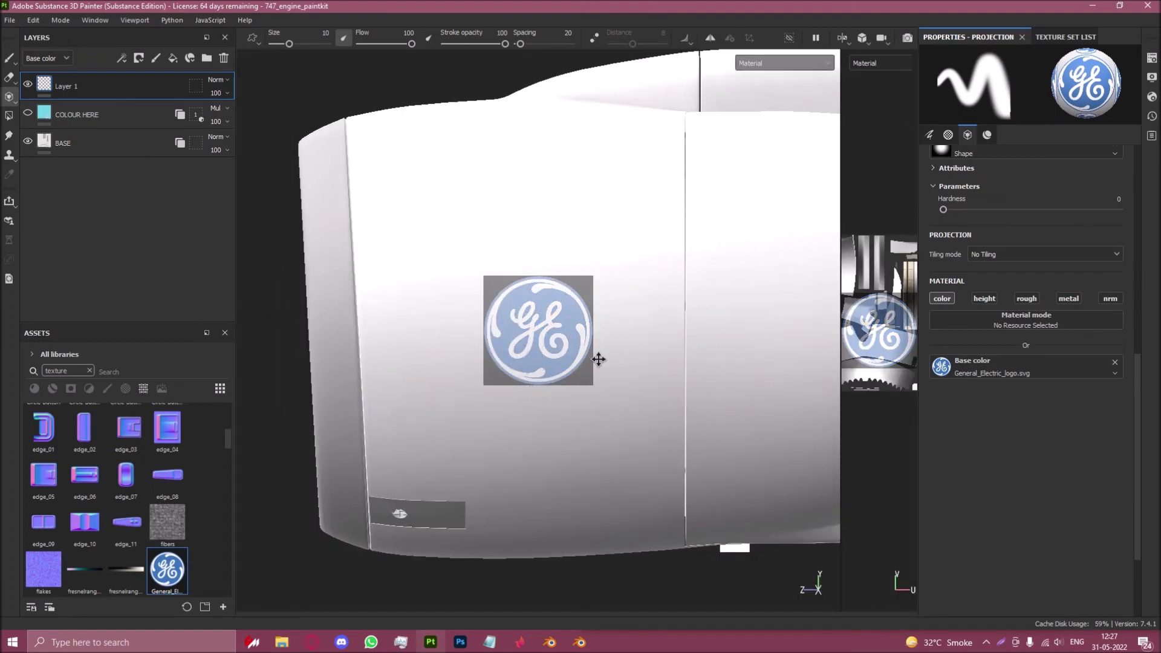
Raise brush hardness to 1 and paint the GE logo onto the nacelle.
scroll(959, 368, "up", 4)
left_click_drag(944, 465, 1119, 465)
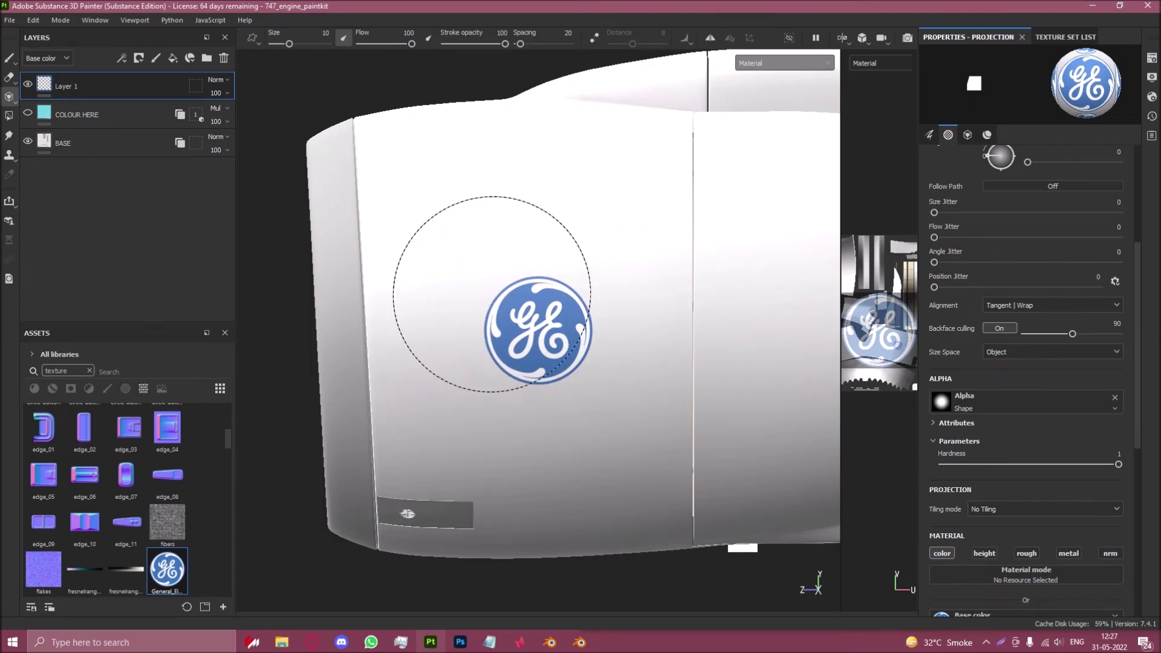
scroll(726, 424, "down", 2)
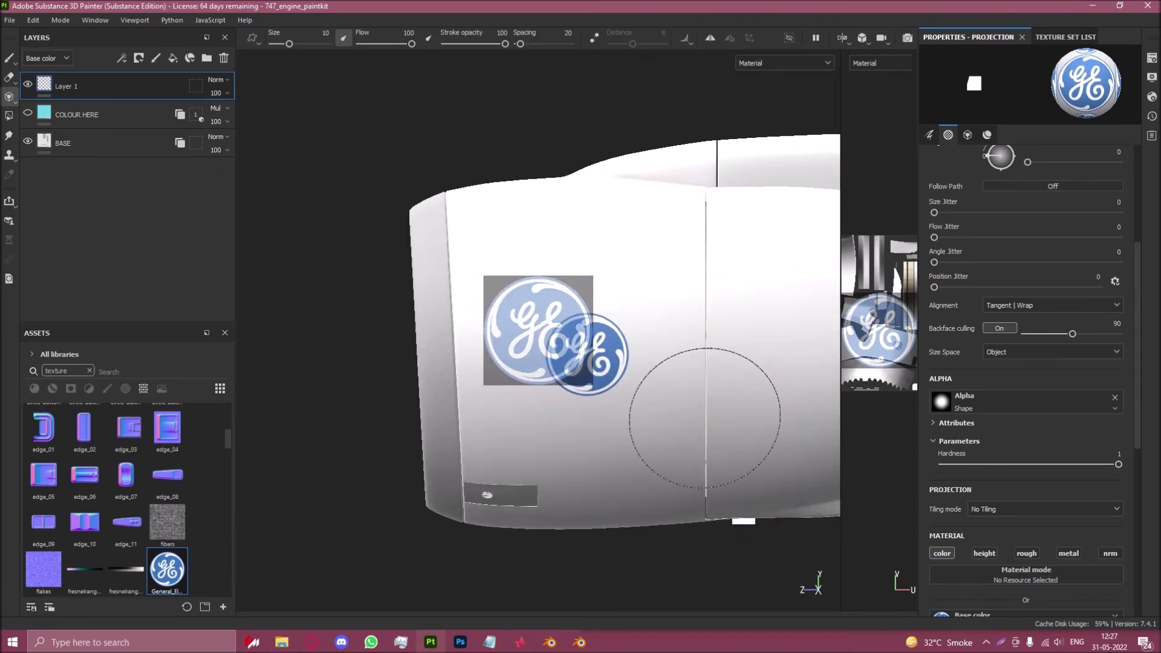
scroll(711, 421, "up", 2)
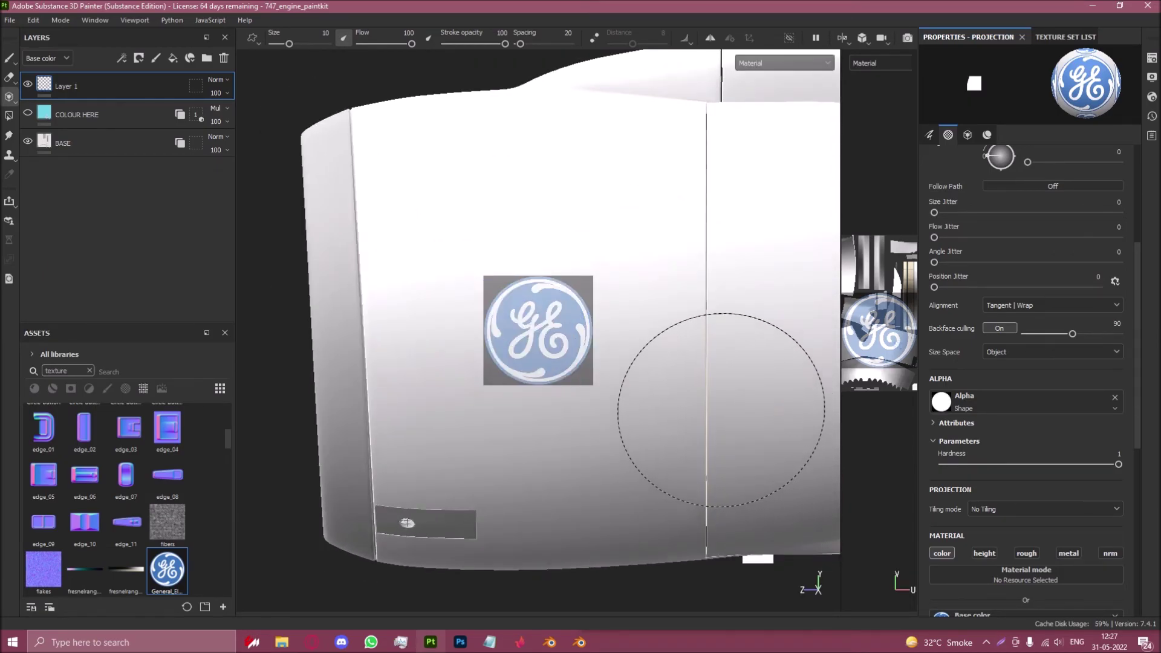
mouse_move(686, 419)
middle_mouse_down("alt")
mouse_move(665, 384)
mouse_move(602, 402)
middle_mouse_up("alt")
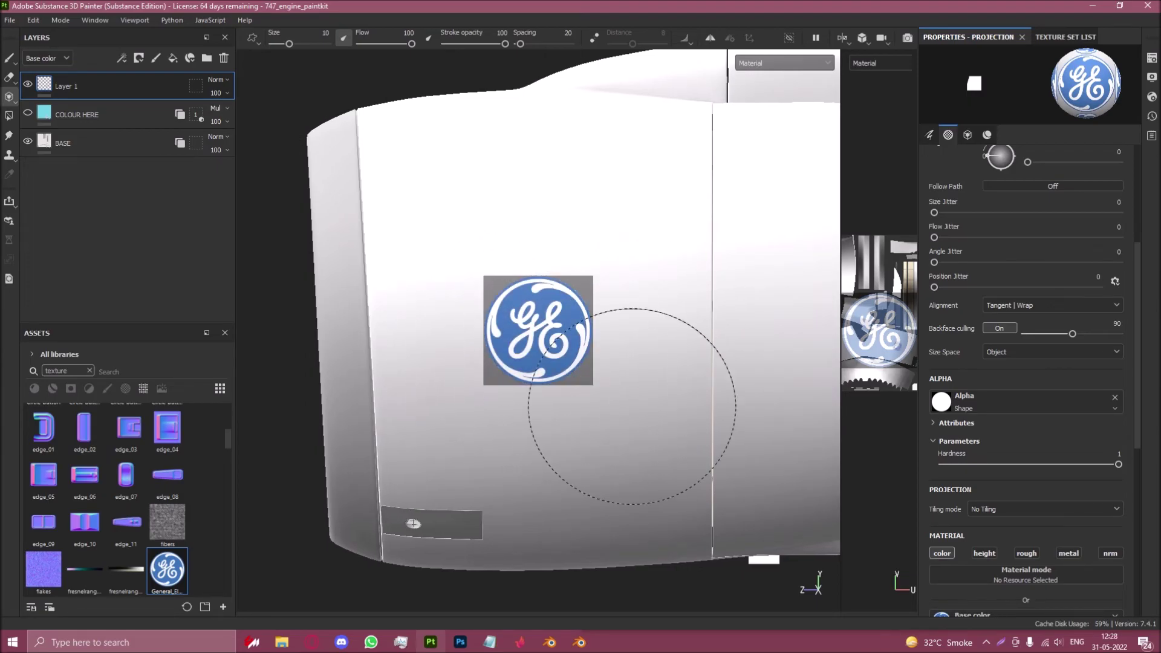
Select the Engine_BODY0 texture set, add a new paint layer, and switch to projection painting.
left_click(1061, 37)
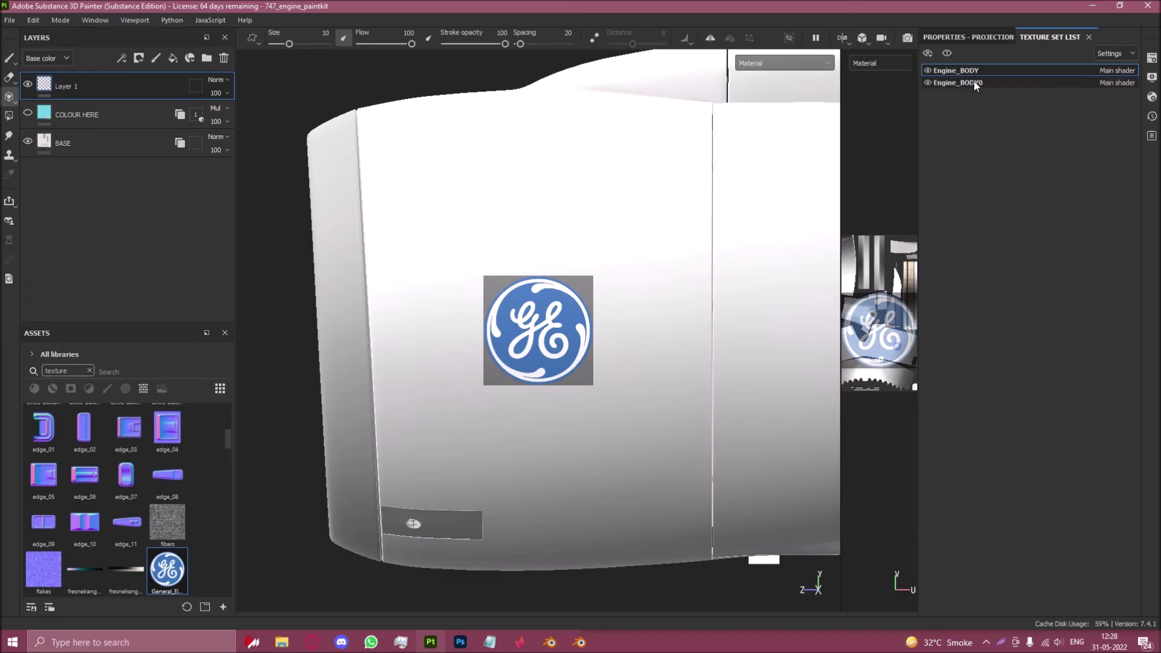
left_click(974, 81)
left_click_drag(543, 283, 716, 277, "alt")
scroll(637, 269, "down", 5)
scroll(511, 234, "up", 4)
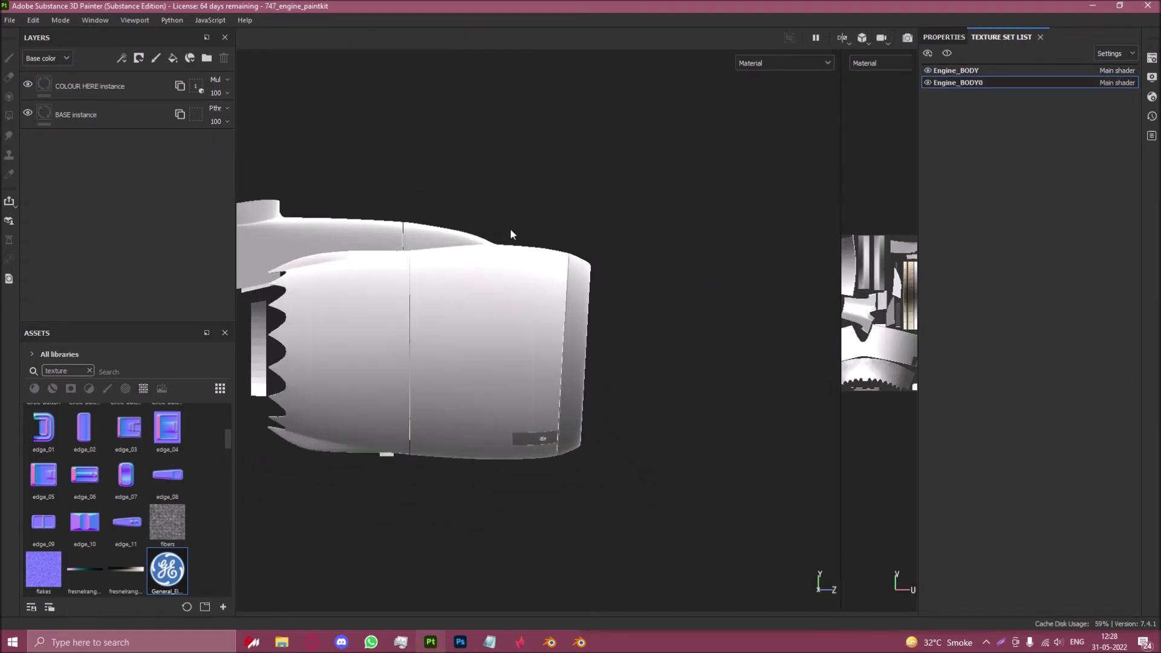
left_click(155, 58)
key("3")
scroll(599, 338, "up", 3)
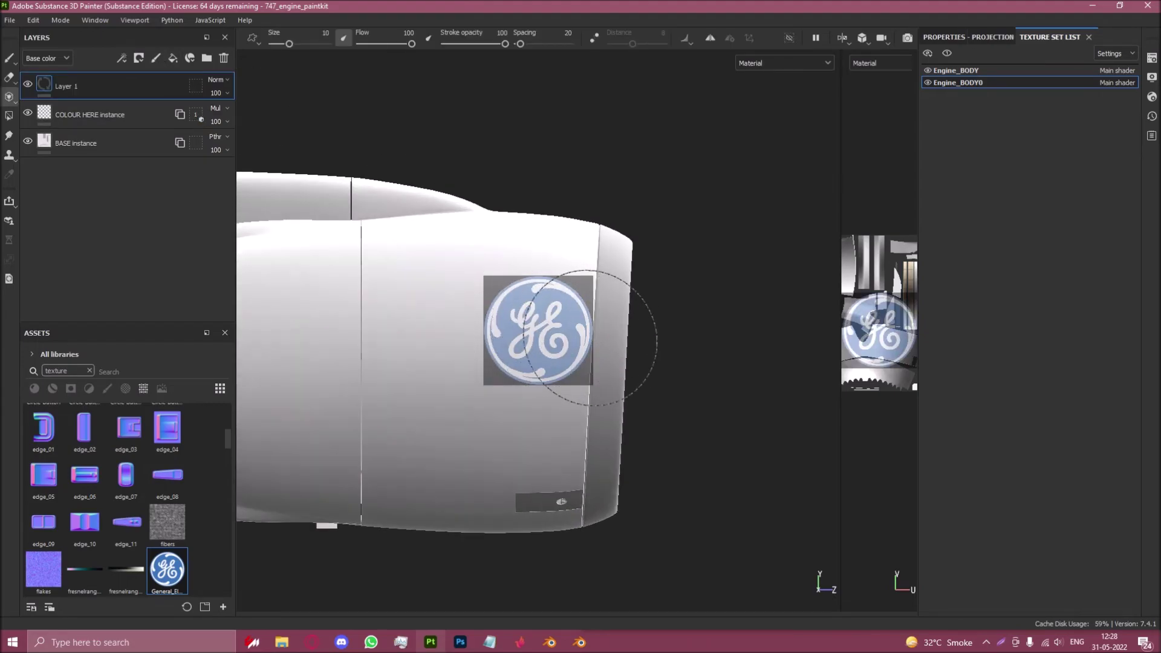
Line up the other side of the nacelle and project the GE logo onto it.
left_click_drag(520, 337, 448, 327, "alt")
scroll(500, 287, "up", 3)
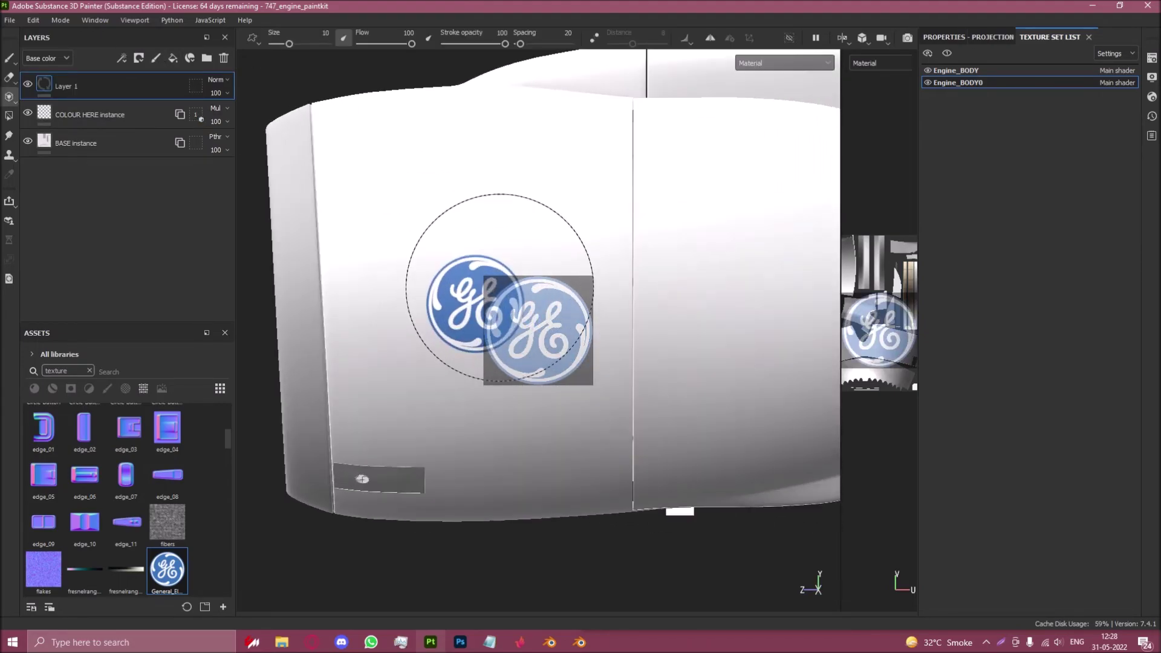
mouse_move(500, 287)
left_mouse_down("alt")
mouse_move(575, 324)
mouse_move(635, 285)
mouse_move(643, 306)
mouse_move(560, 296)
mouse_move(708, 311)
mouse_move(518, 298)
mouse_move(544, 375)
left_mouse_up("alt")
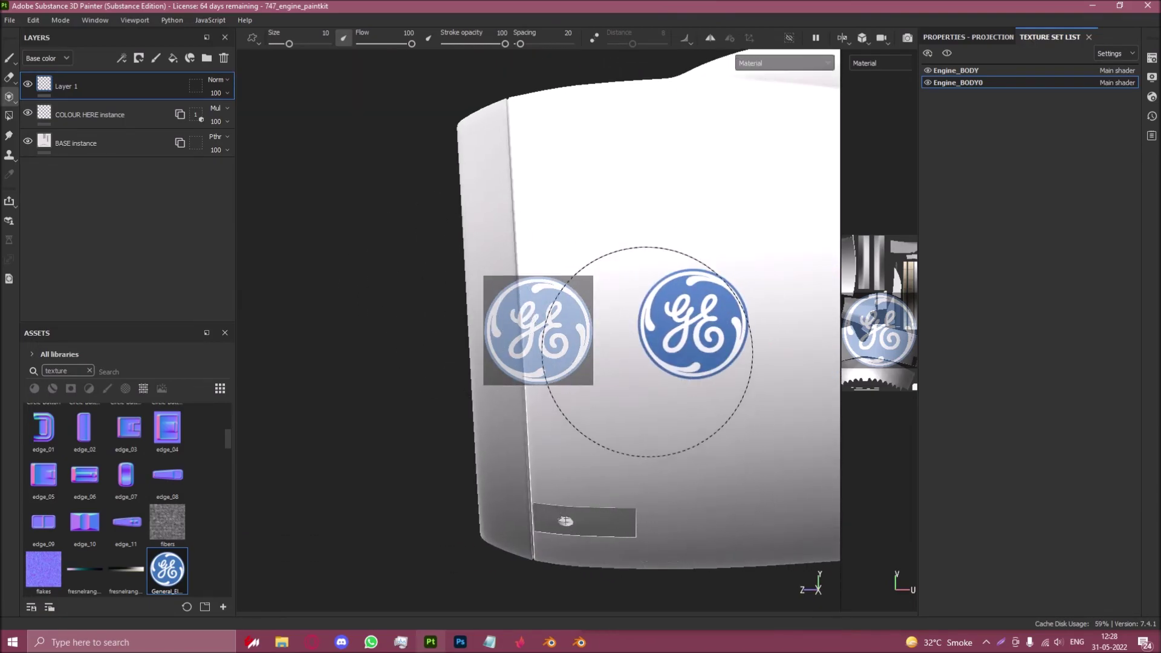
left_click_drag(647, 350, 543, 328, "alt")
middle_click_drag(543, 329, 554, 329, "alt")
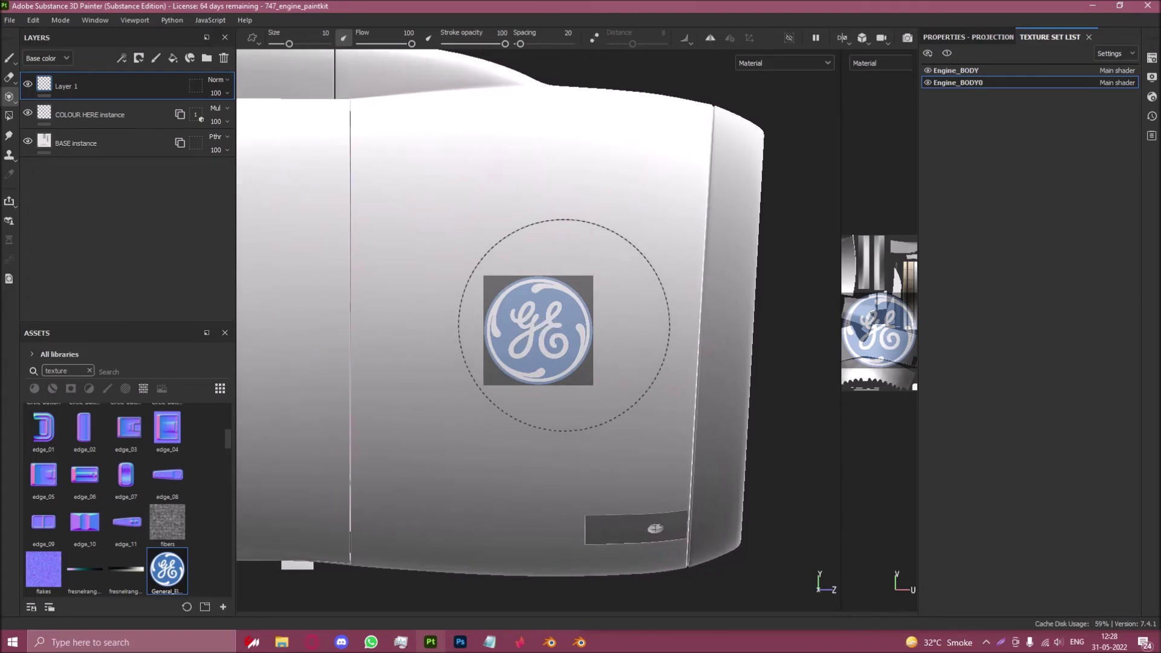
Select COLOUR HERE, reframe both engines, and return the viewport to perspective view.
left_click(103, 111)
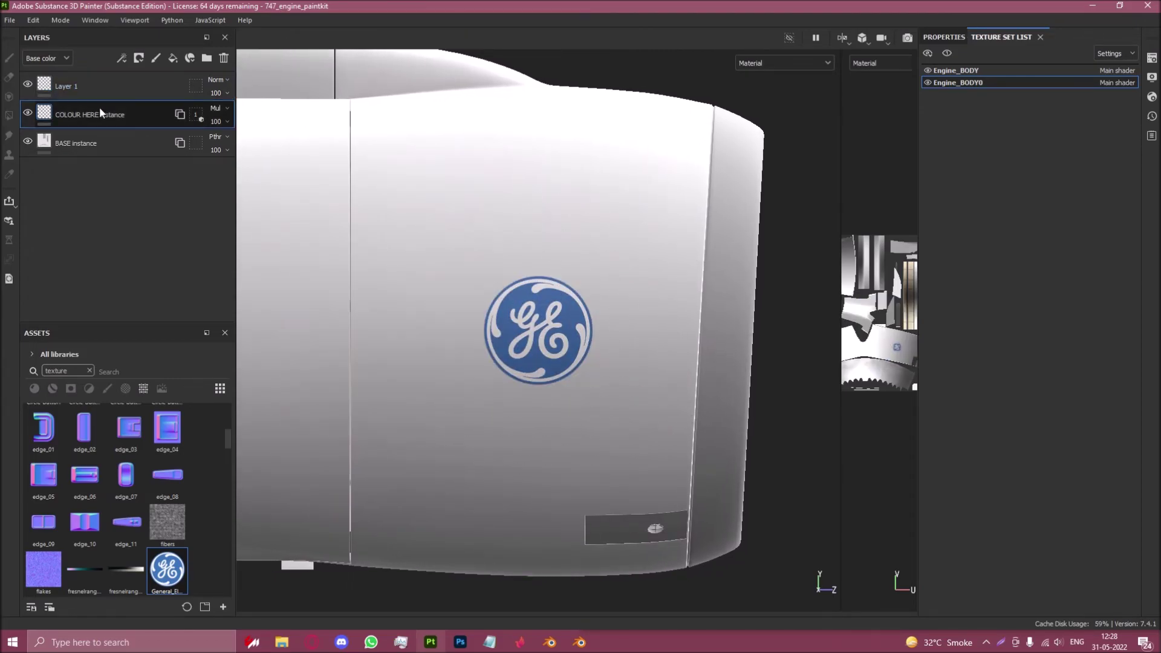
scroll(526, 257, "down", 8)
left_click_drag(557, 238, 669, 330, "alt")
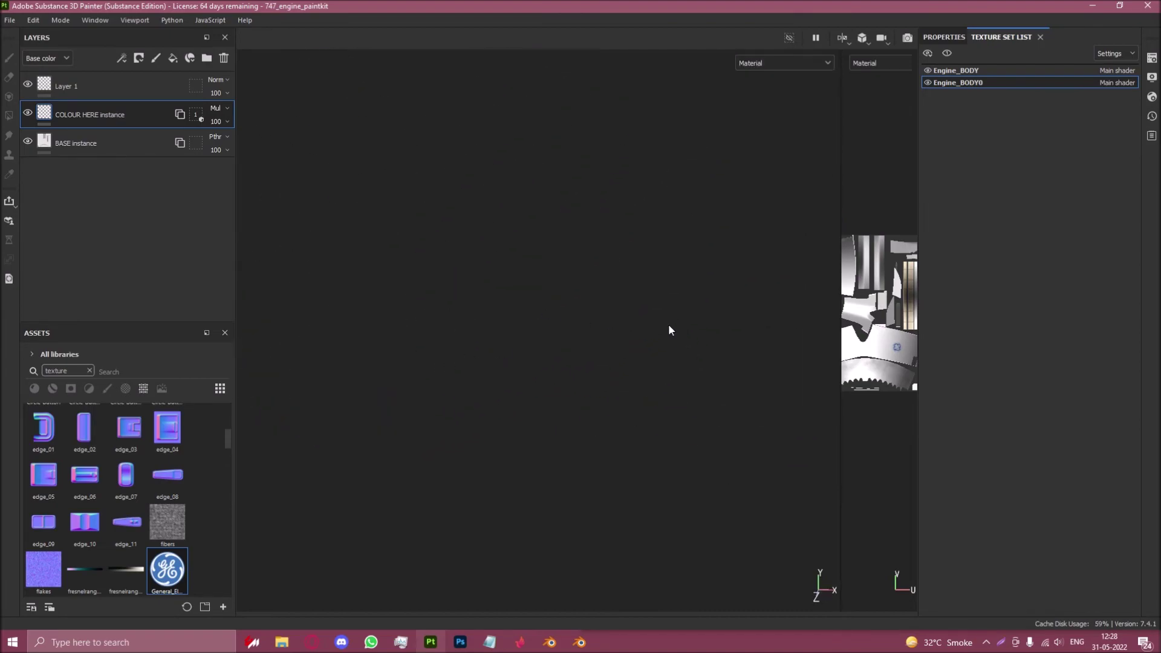
key("f")
left_click(869, 42)
left_click(901, 56)
left_click_drag(604, 315, 413, 273, "alt")
scroll(528, 351, "up", 5)
scroll(574, 345, "down", 5)
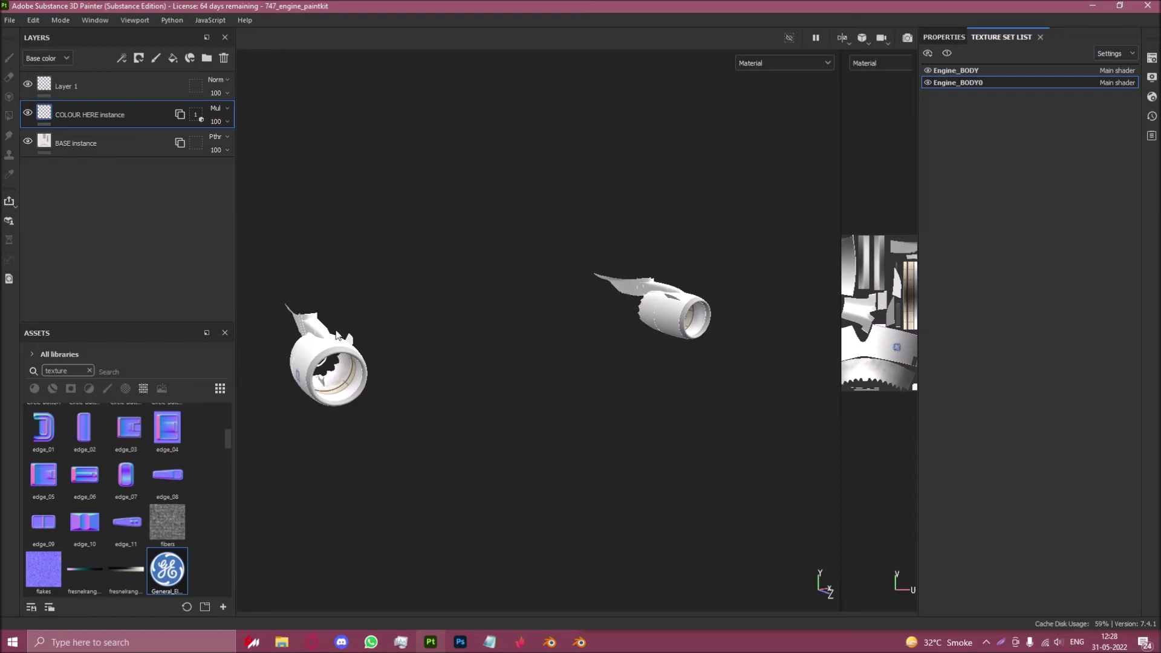
Enlarge the 2D UV view to inspect the GE logo on the engine UVs.
left_click_drag(618, 267, 551, 252, "alt")
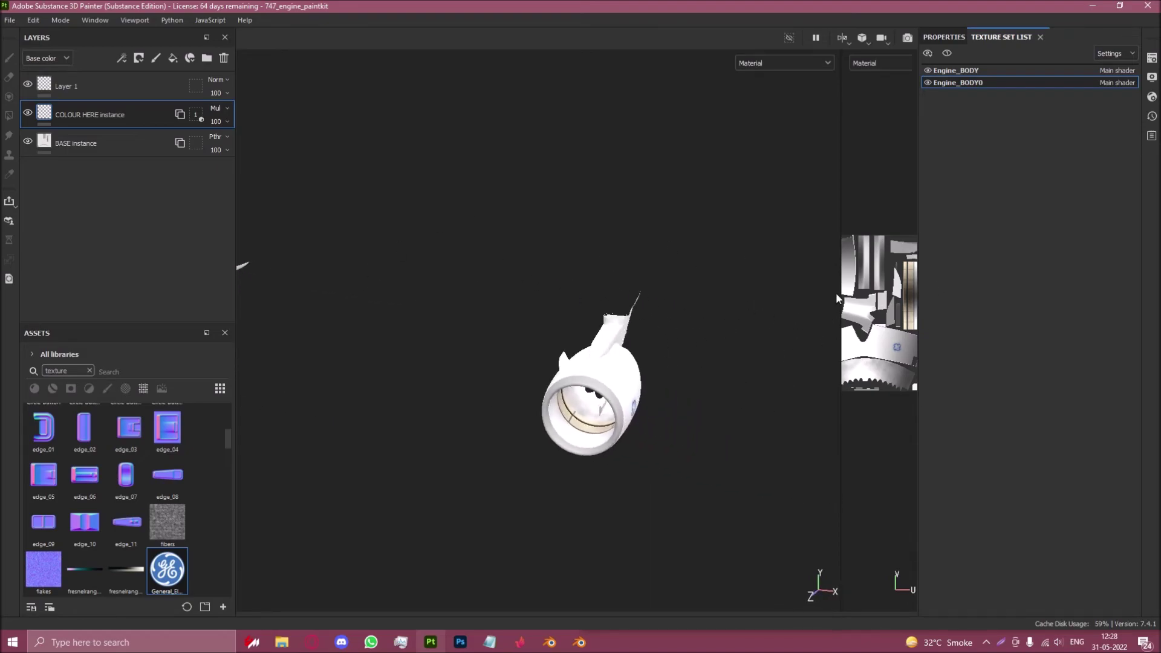
left_click_drag(838, 298, 446, 299)
scroll(665, 330, "up", 5)
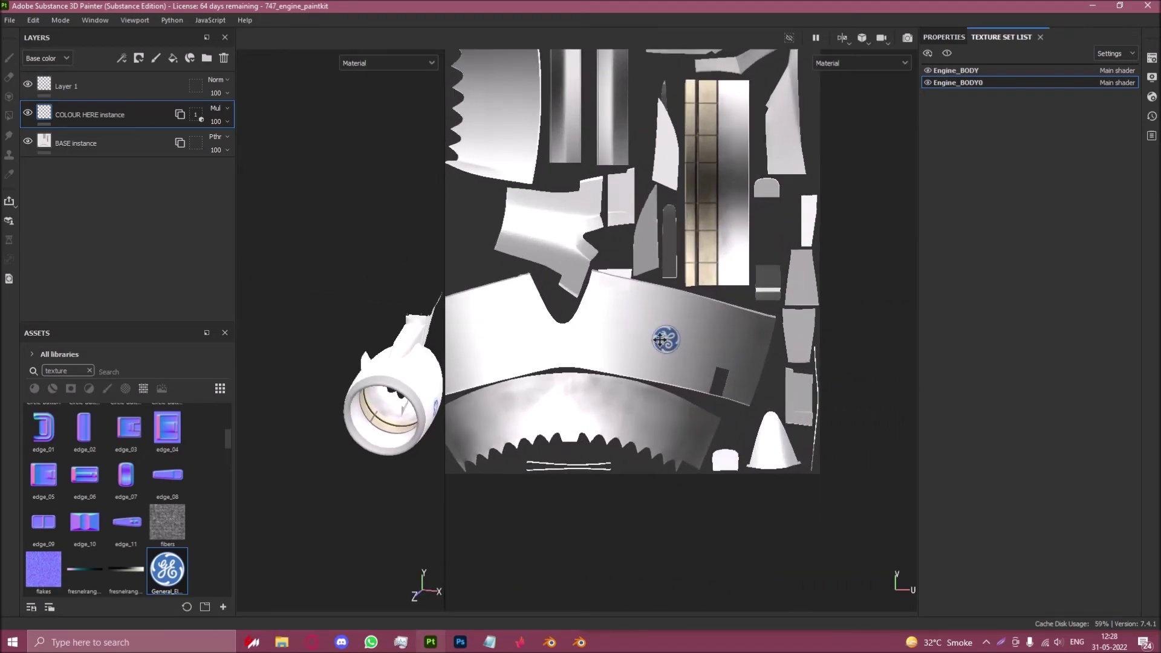
scroll(665, 339, "up", 2)
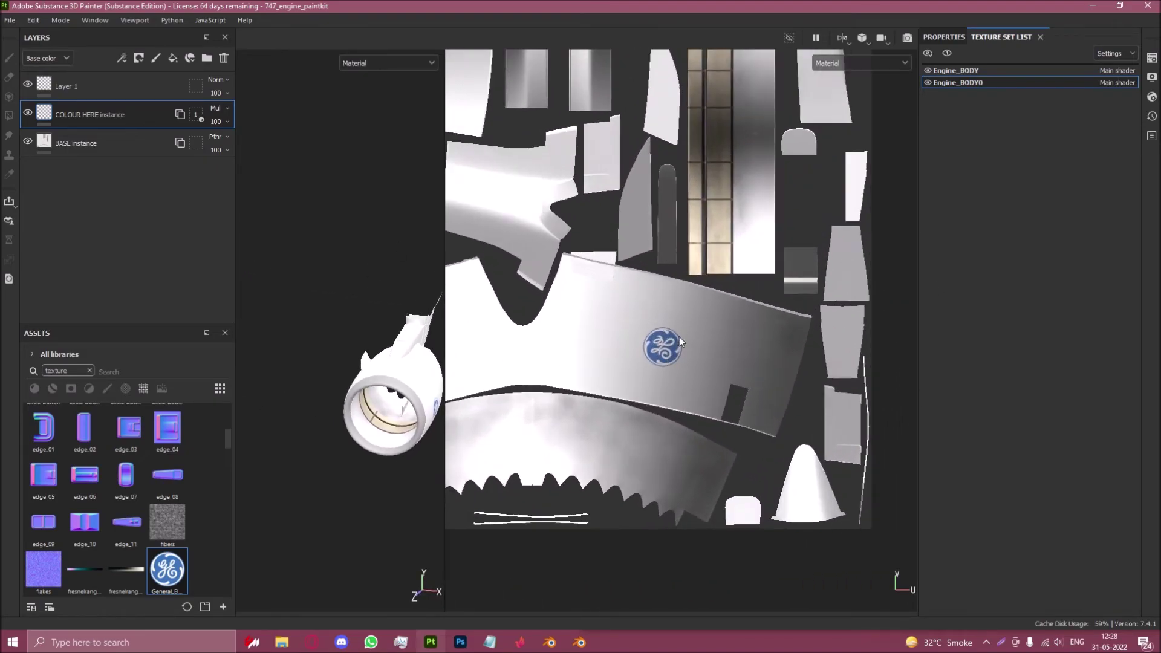
Make Engine_BODY the active texture set with BASE selected, and restore the 3D view.
left_click(1008, 71)
left_click(109, 115)
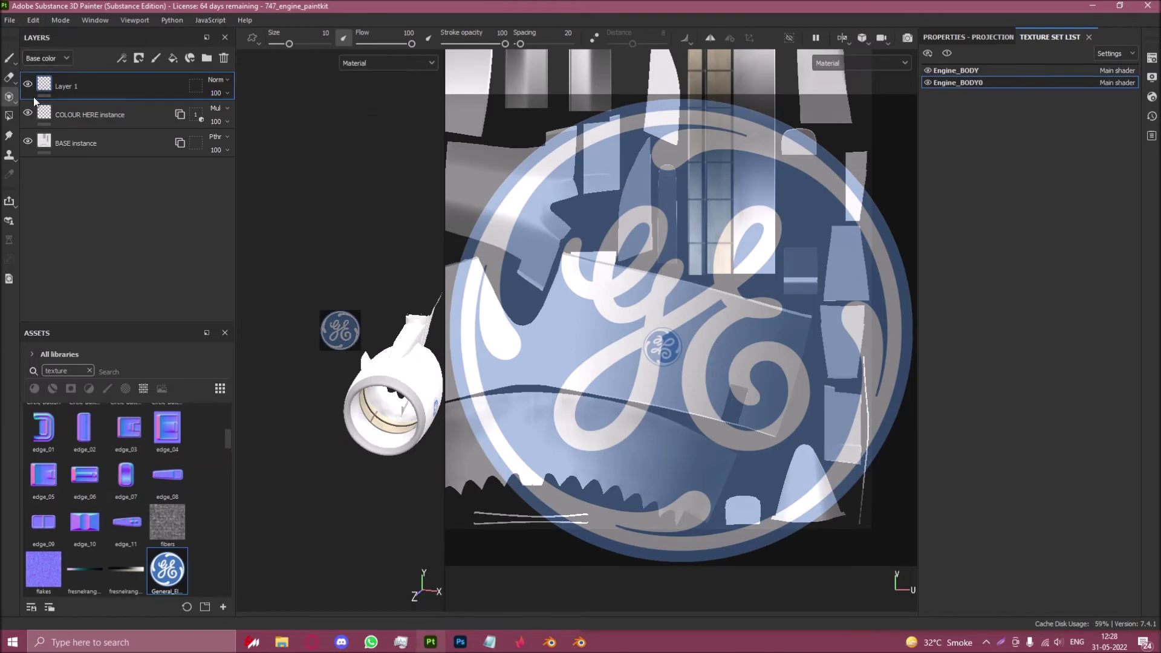
left_click(961, 82)
left_click(968, 70)
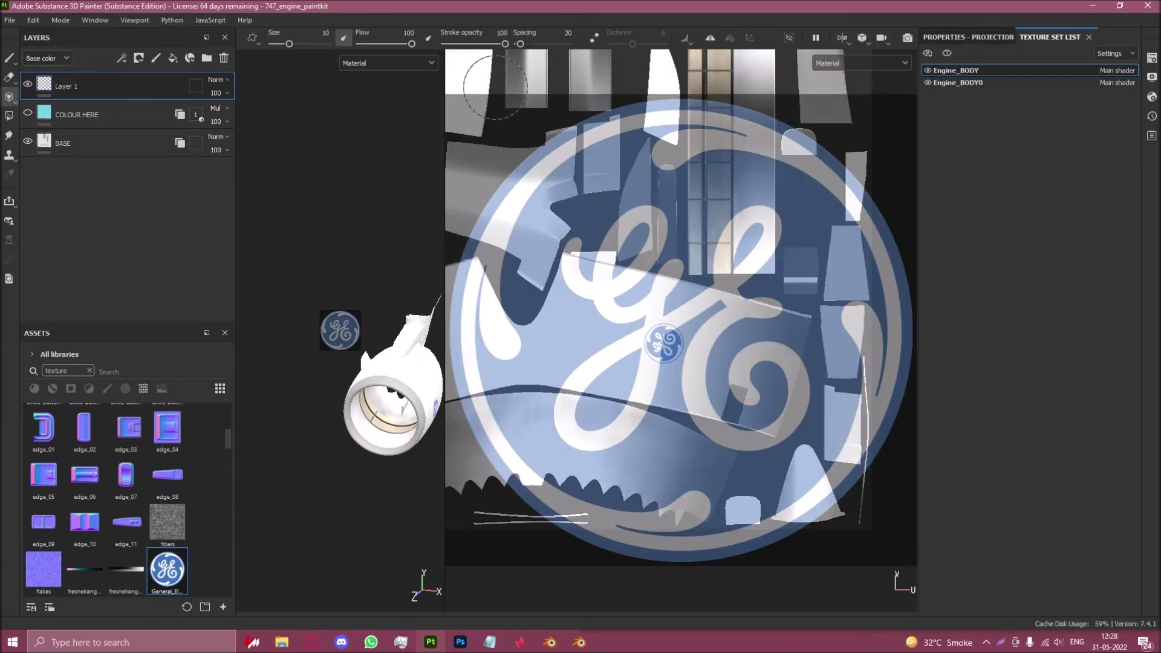
left_click(80, 143)
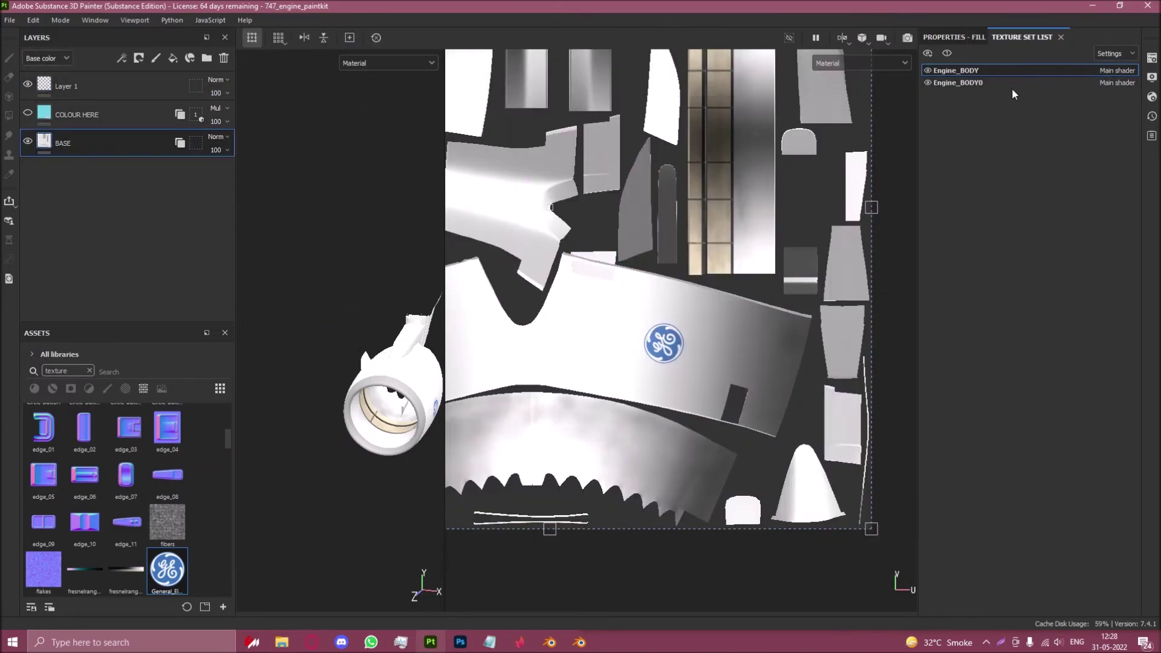
left_click_drag(445, 212, 904, 211)
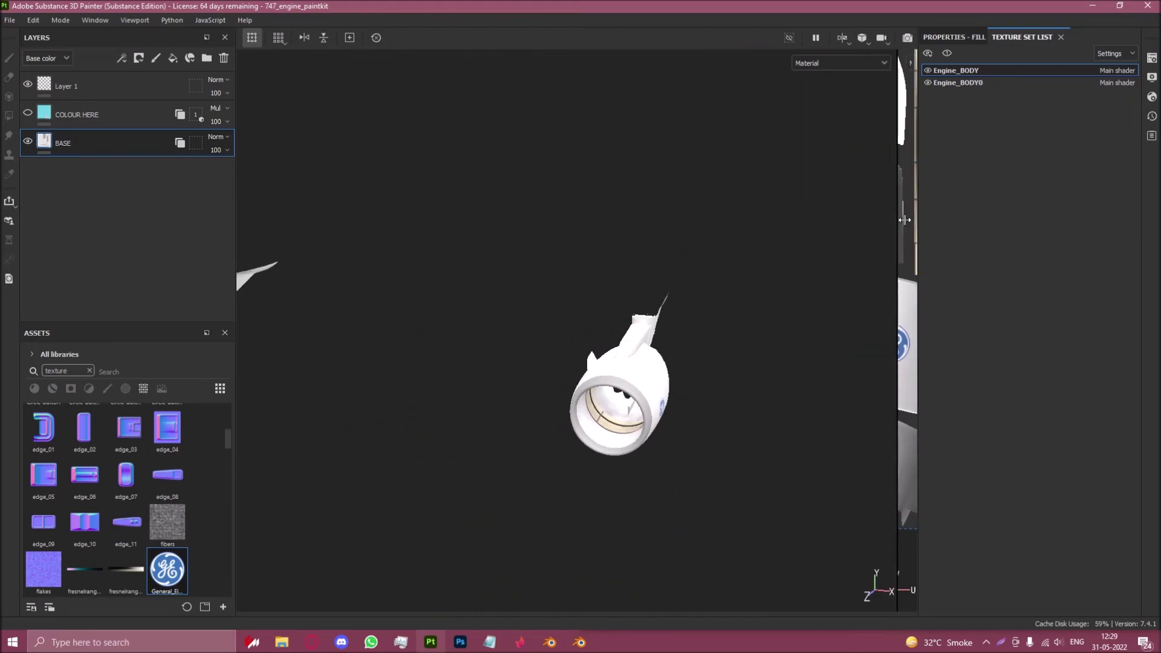
Open Export Textures and choose the glTF PBR Metal Roughness template.
left_click(10, 20)
left_click(36, 220)
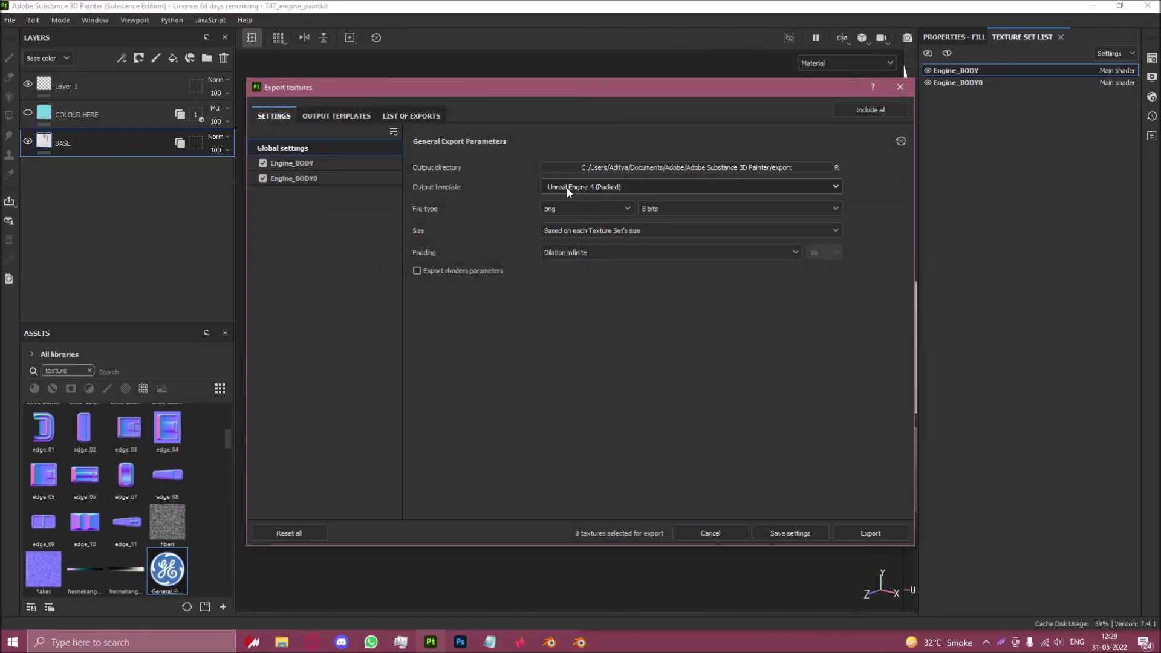
left_click(568, 186)
scroll(584, 247, "up", 5)
scroll(571, 232, "down", 3)
left_click(566, 250)
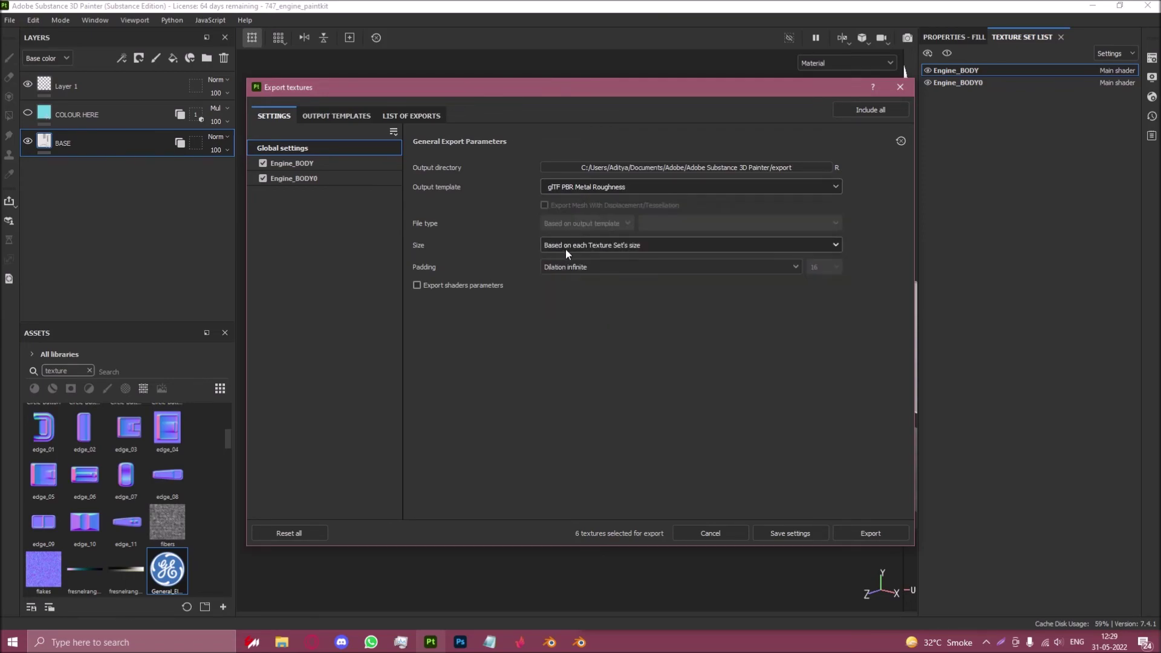
Keep only the baseColor maps for Engine_BODY and Engine_BODY0, set size 4096, and export.
left_click(309, 163)
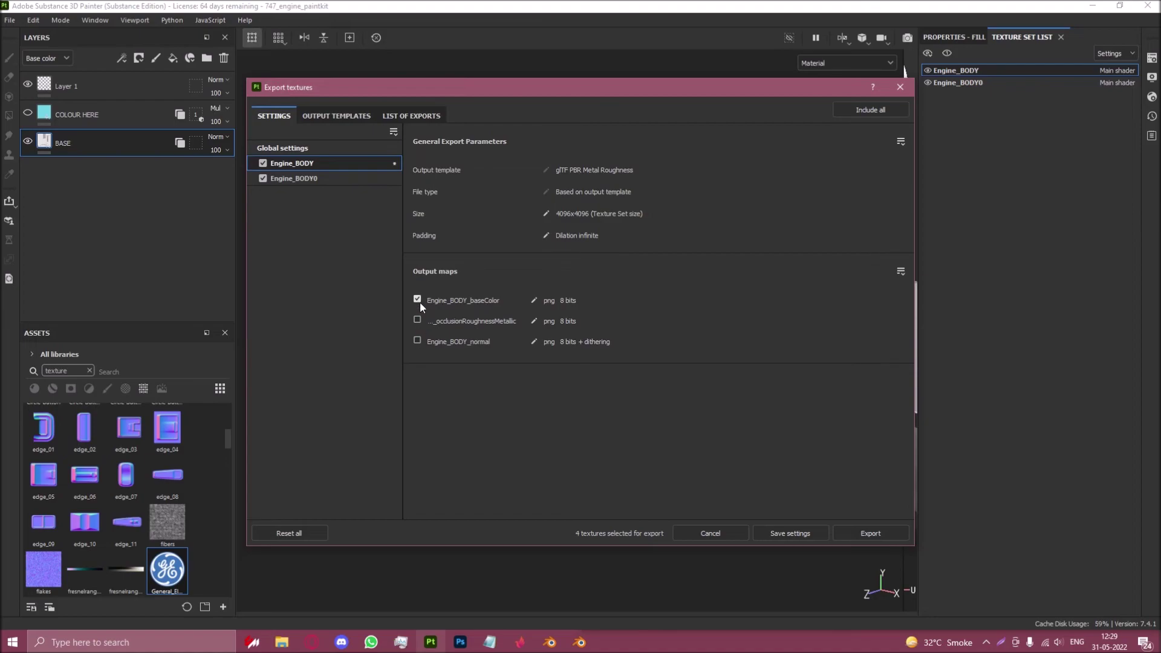
left_click(314, 178)
left_click(417, 341)
left_click(418, 319)
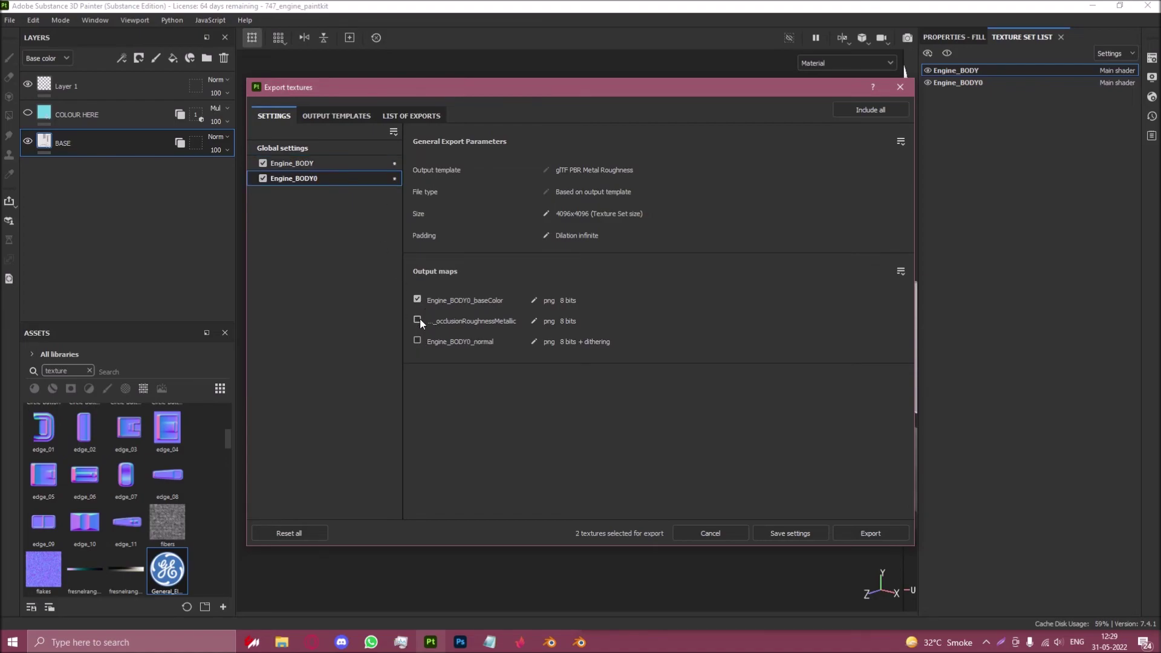
left_click(316, 149)
left_click(641, 243)
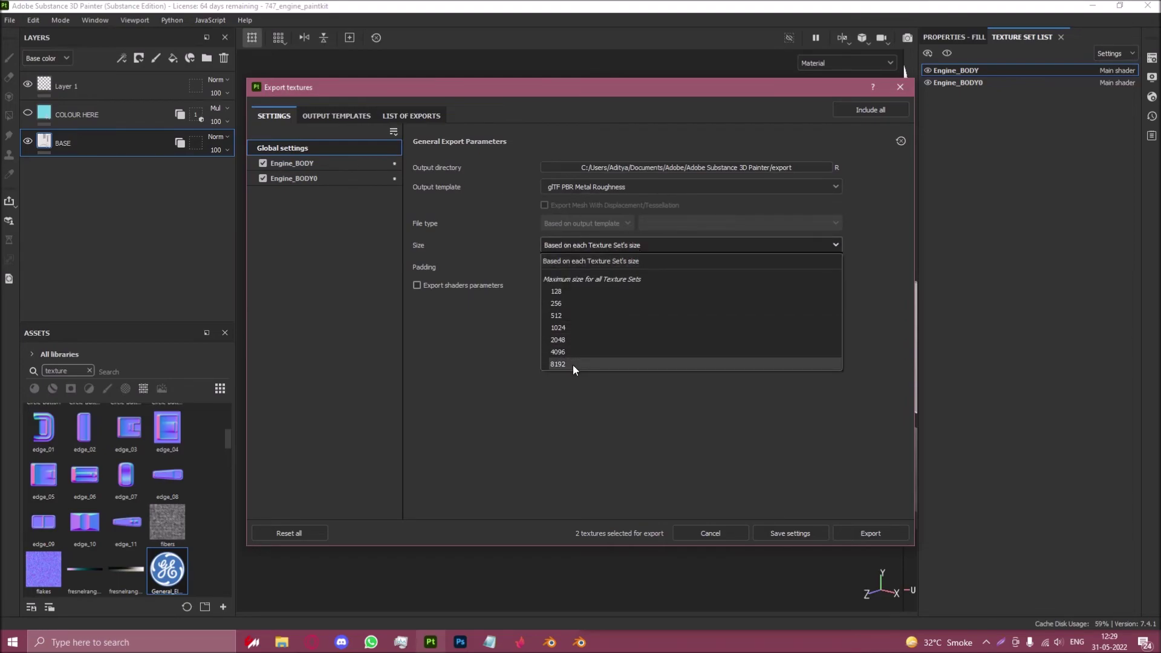
left_click(576, 353)
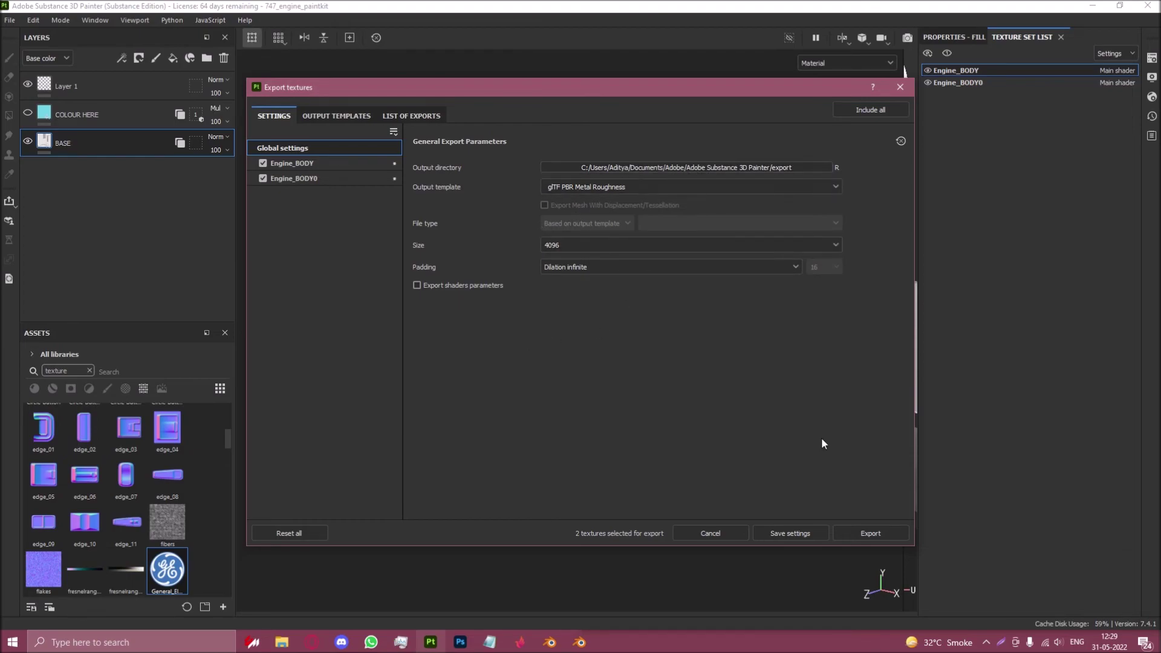
left_click(879, 531)
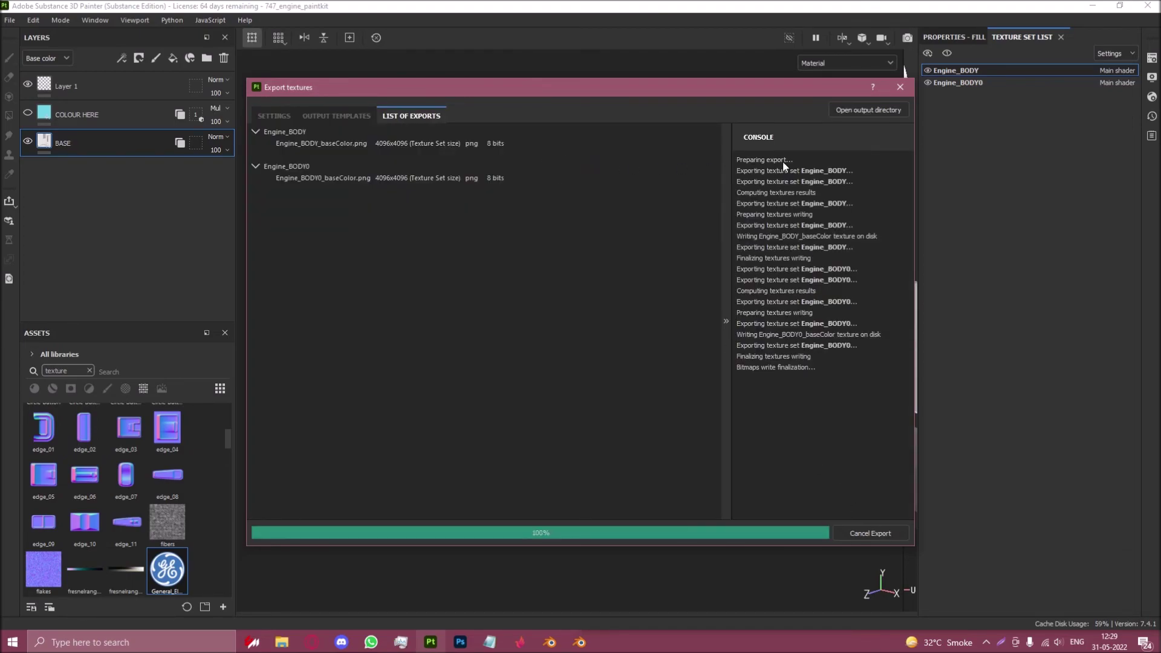
left_click(858, 109)
Delete the three 747_engine_paintkit export files.
left_click(274, 228)
left_click(173, 215, "shift")
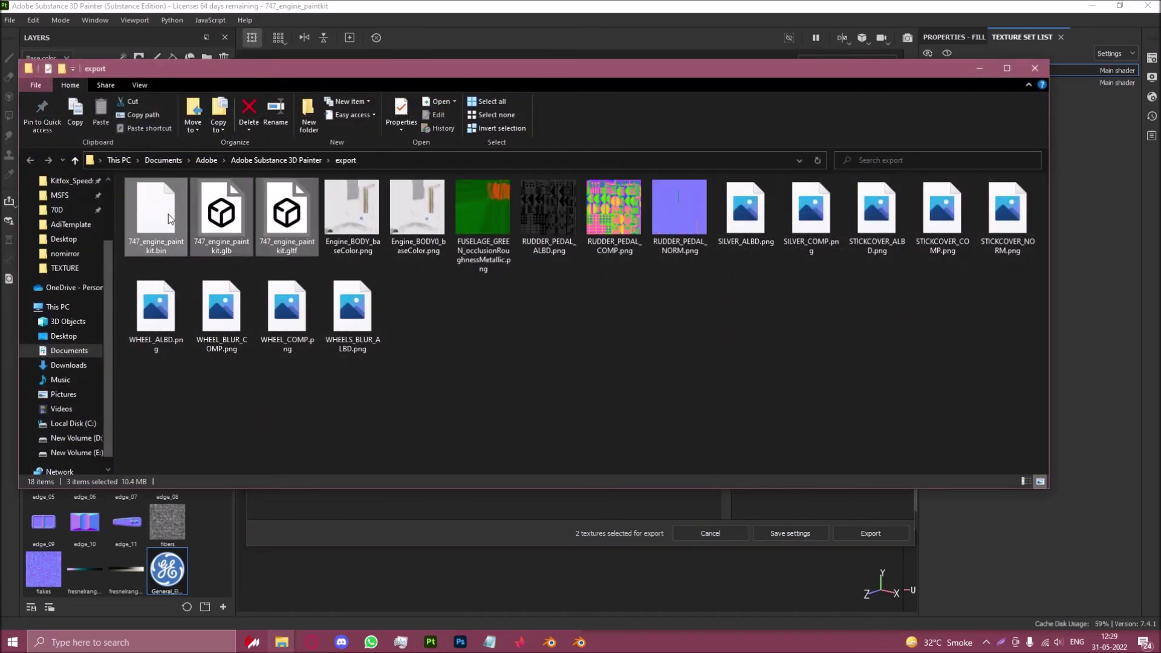
key("Delete")
Preview the Engine_BODY baseColor texture and go to the AdiTemplate project folder.
double_click(169, 216)
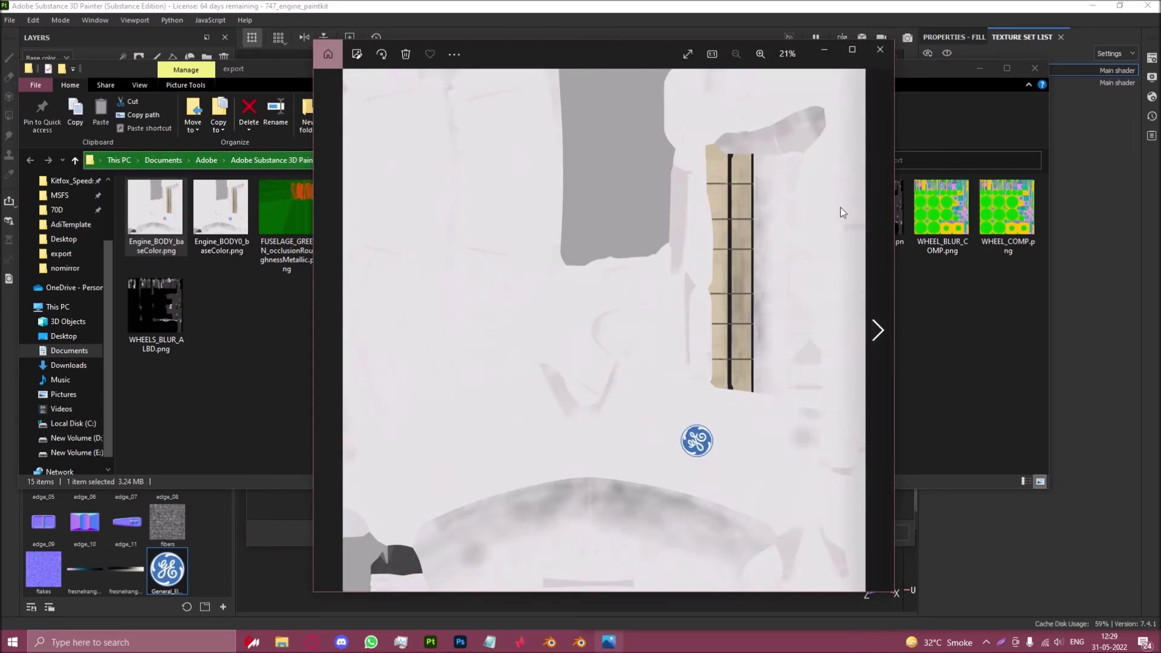
left_click(880, 49)
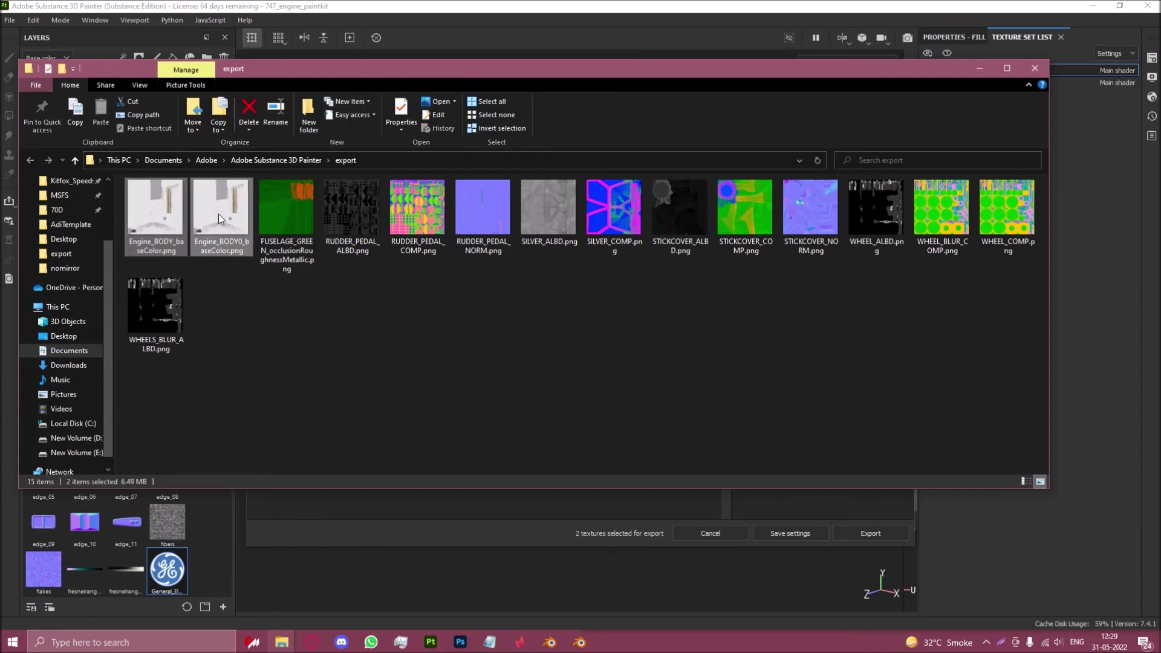
left_click(78, 225)
Paste the two baseColor textures into the project folder.
key("ctrl+v")
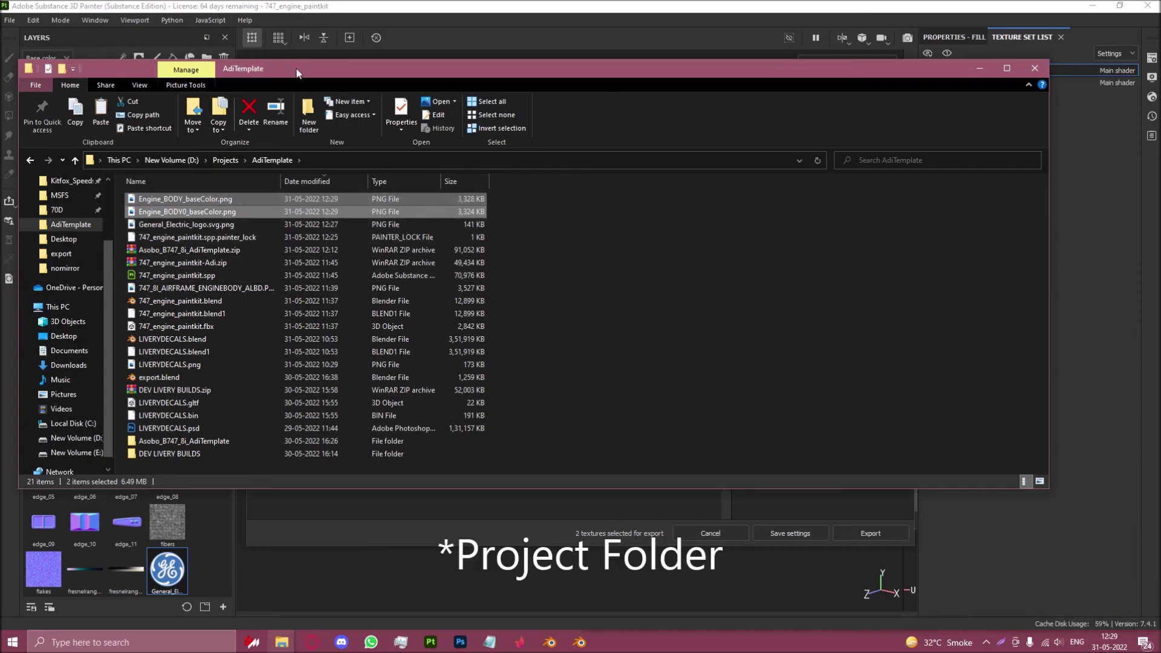
left_click_drag(338, 68, 609, 63)
scroll(351, 281, "up", 3)
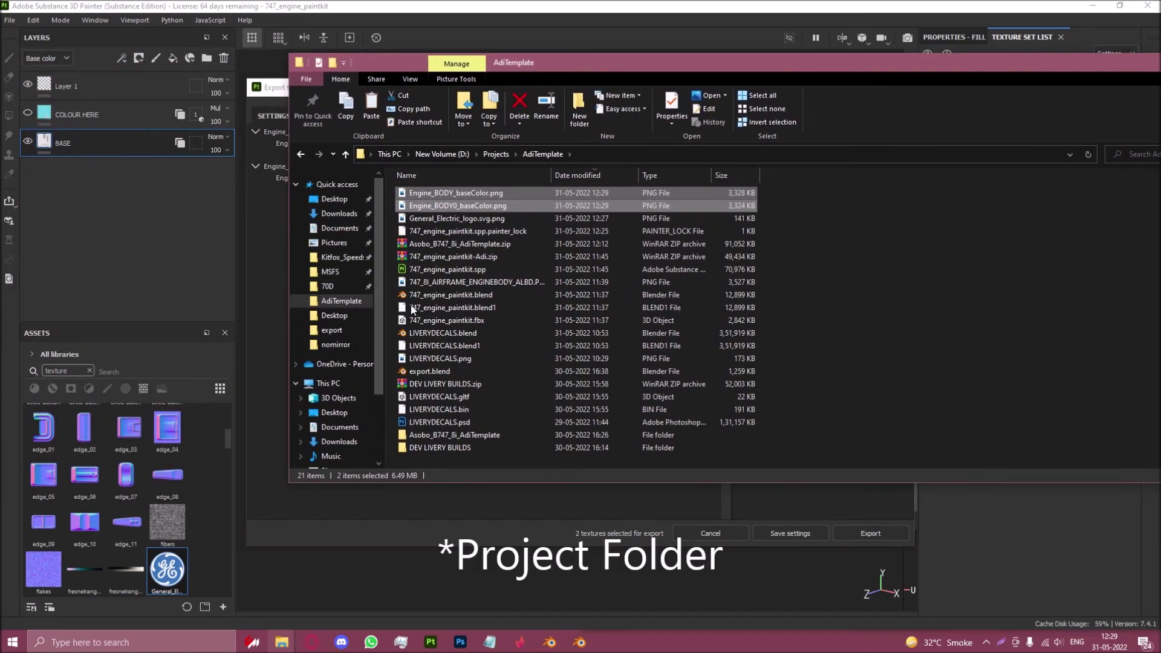
Check the add and .out folders of DEV LIVERY BUILDS, then select LIVERYDECALS.gltf in add.
double_click(431, 449)
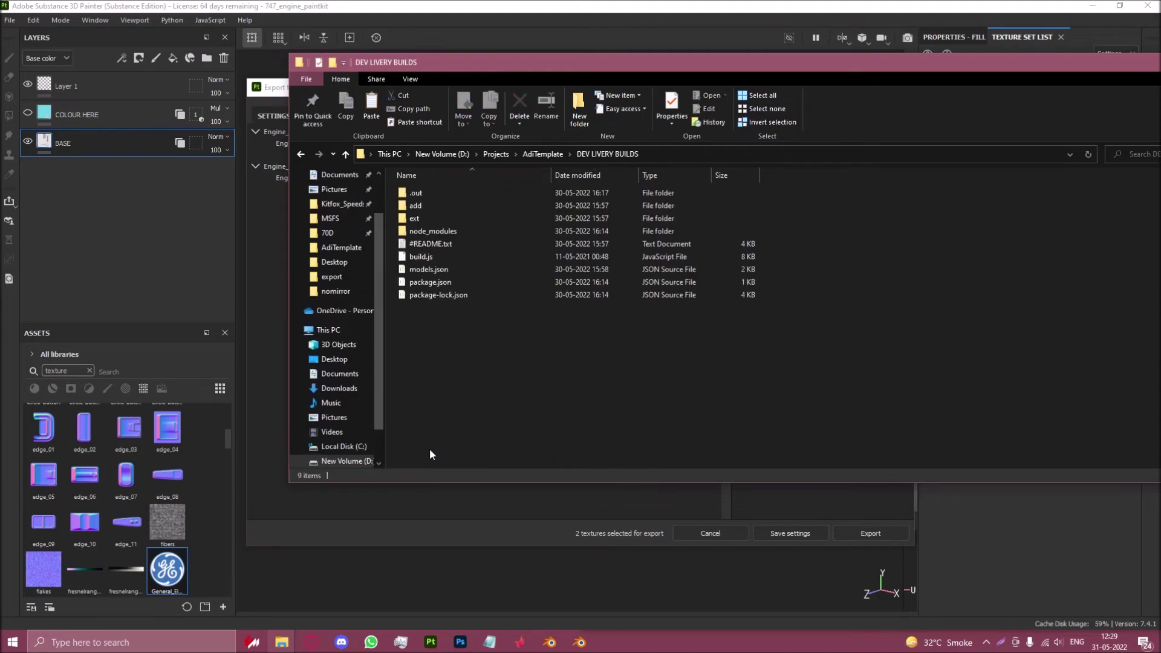
double_click(423, 204)
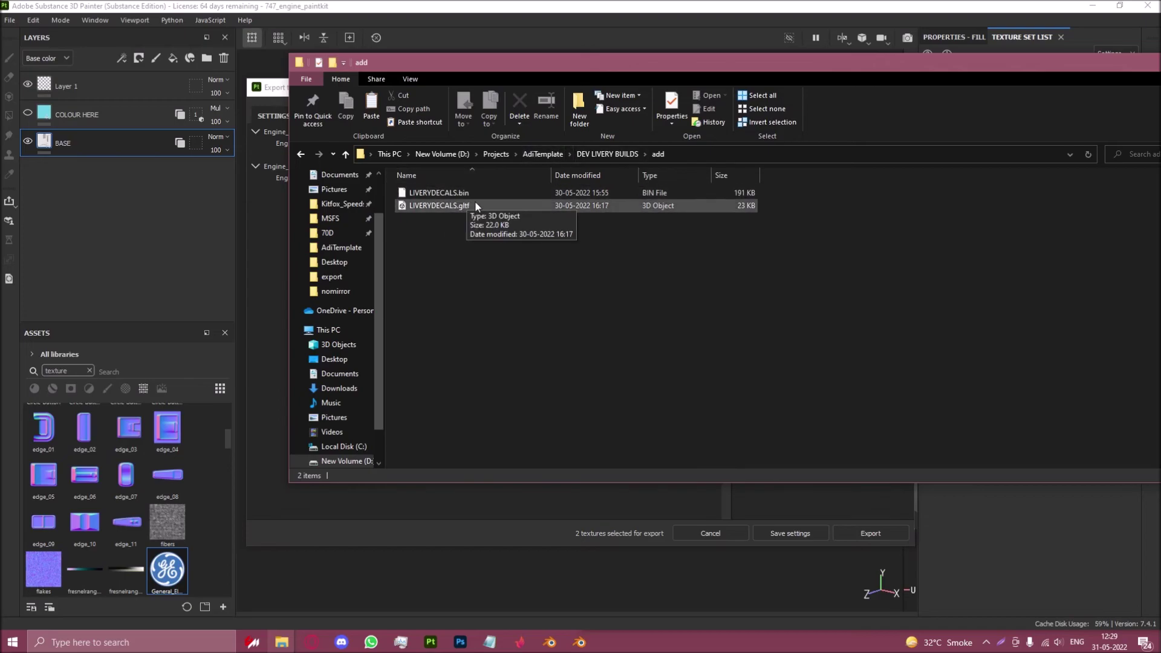
left_click(630, 160)
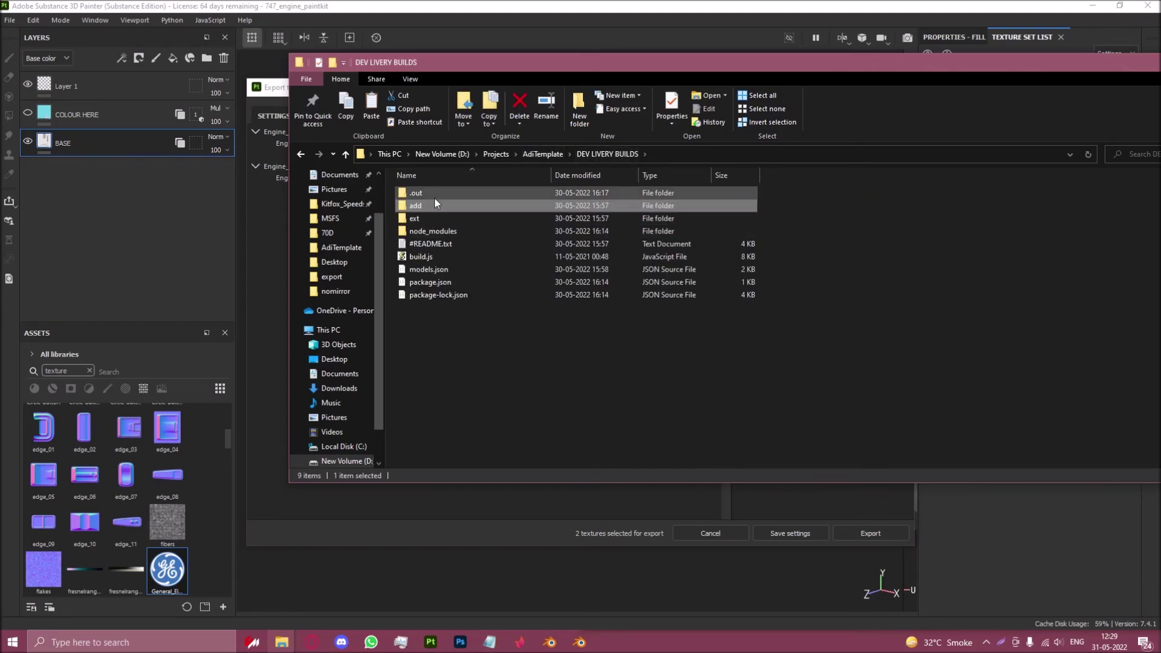
double_click(434, 195)
left_click_drag(496, 385, 482, 193)
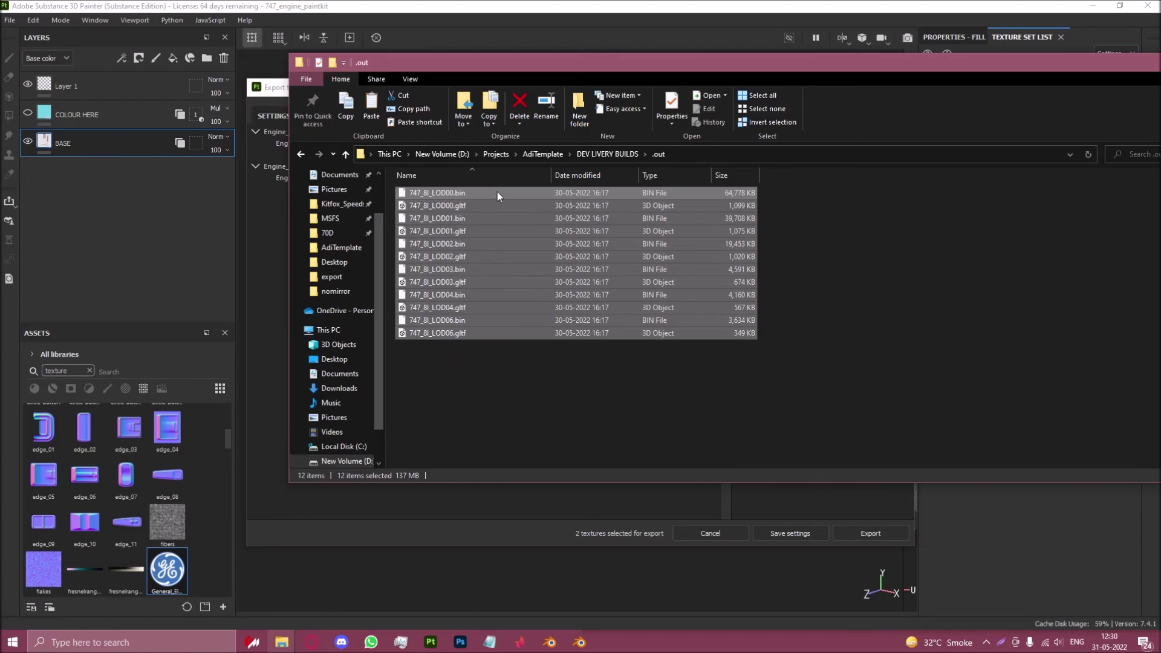
left_click(585, 369)
left_click(594, 156)
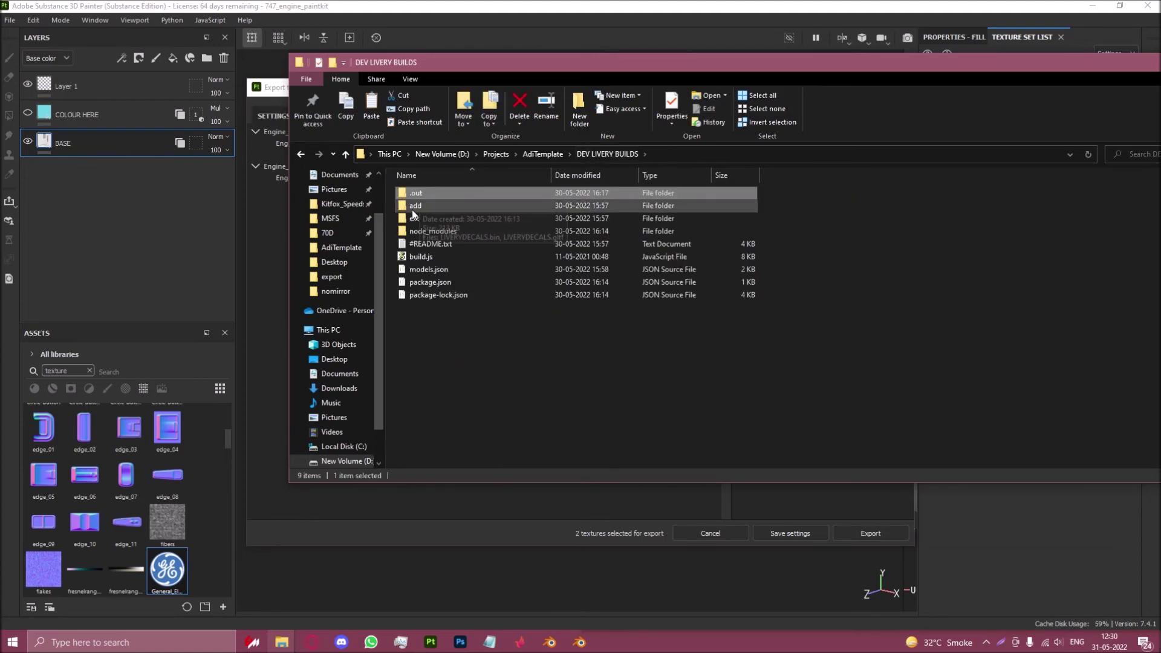
double_click(412, 209)
left_click(421, 206)
Open LIVERYDECALS.gltf in Visual Studio Code as JSON, with the editor maximized.
right_click(440, 208)
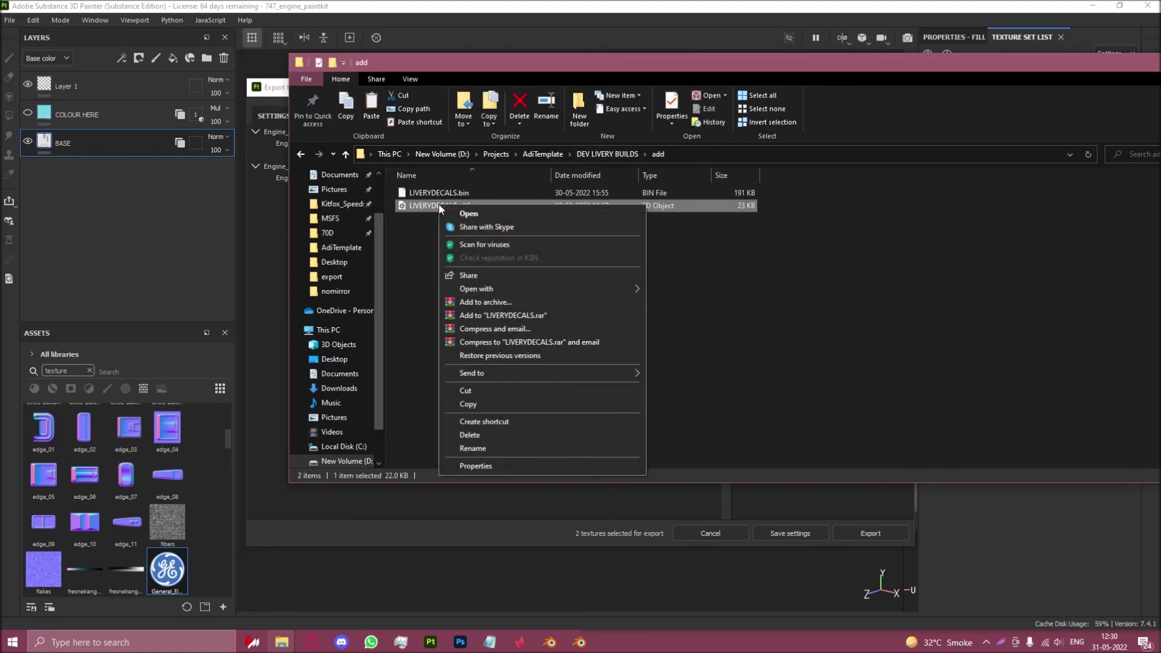
mouse_move(502, 289)
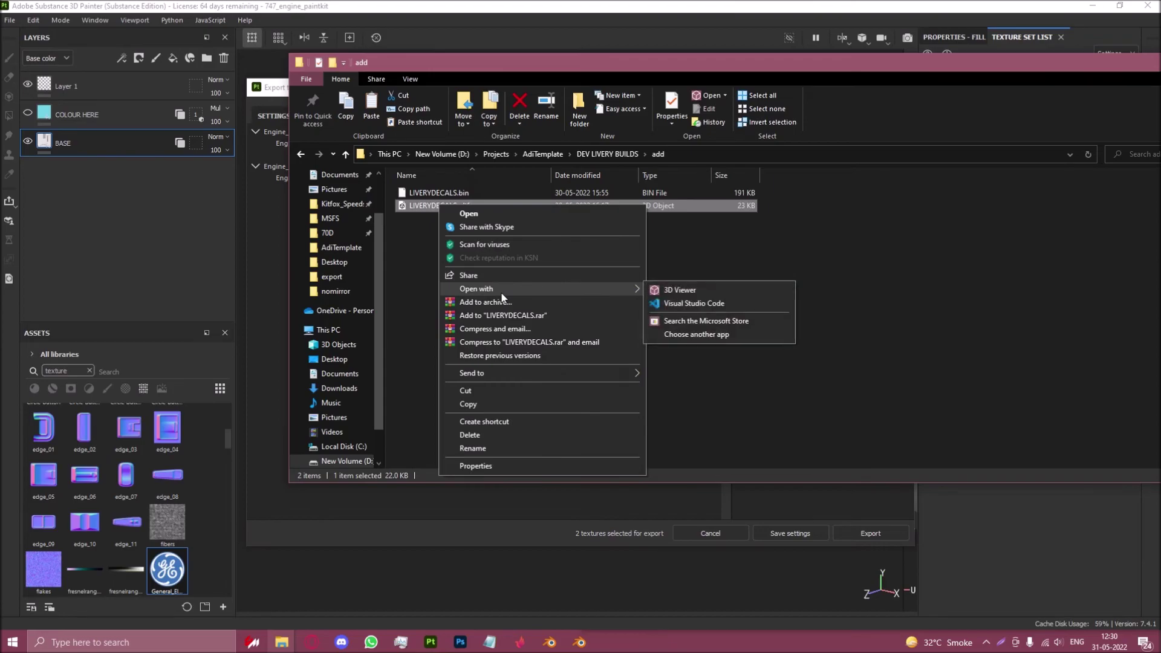
left_click(682, 304)
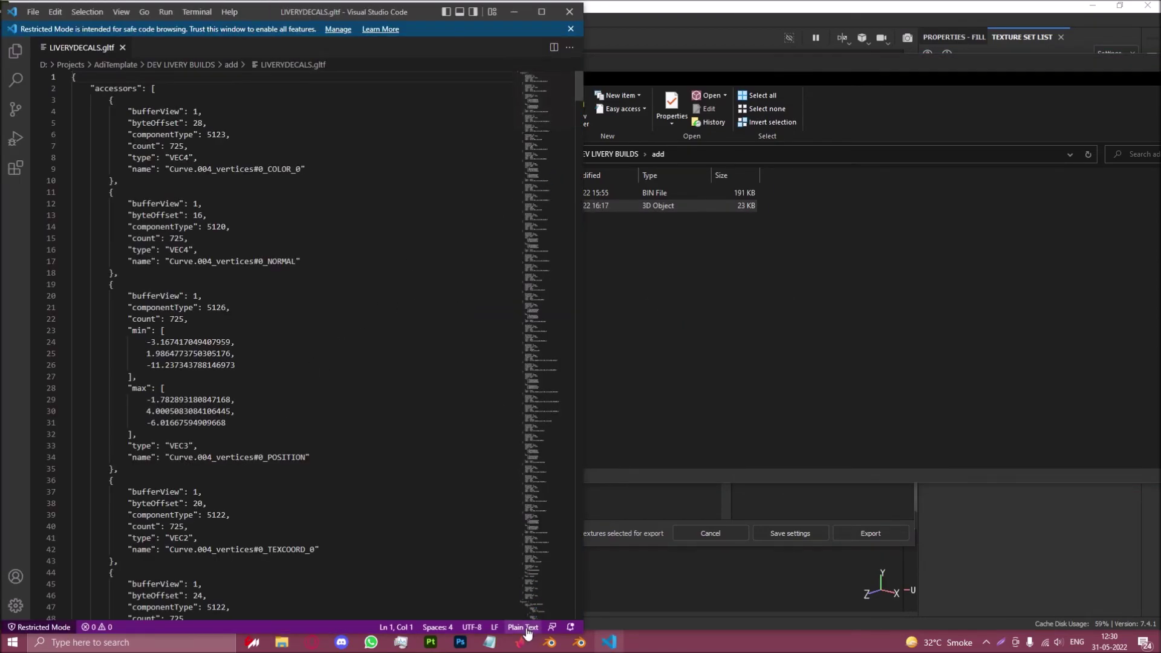
left_click(524, 627)
type("json")
key("Return")
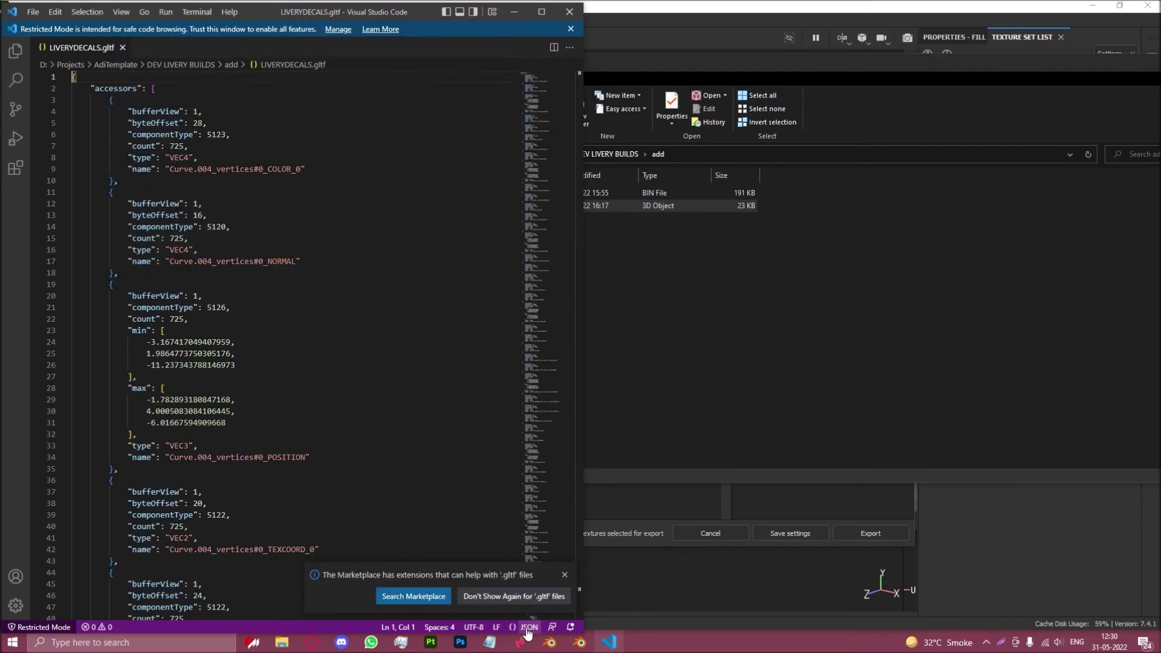
double_click(344, 16)
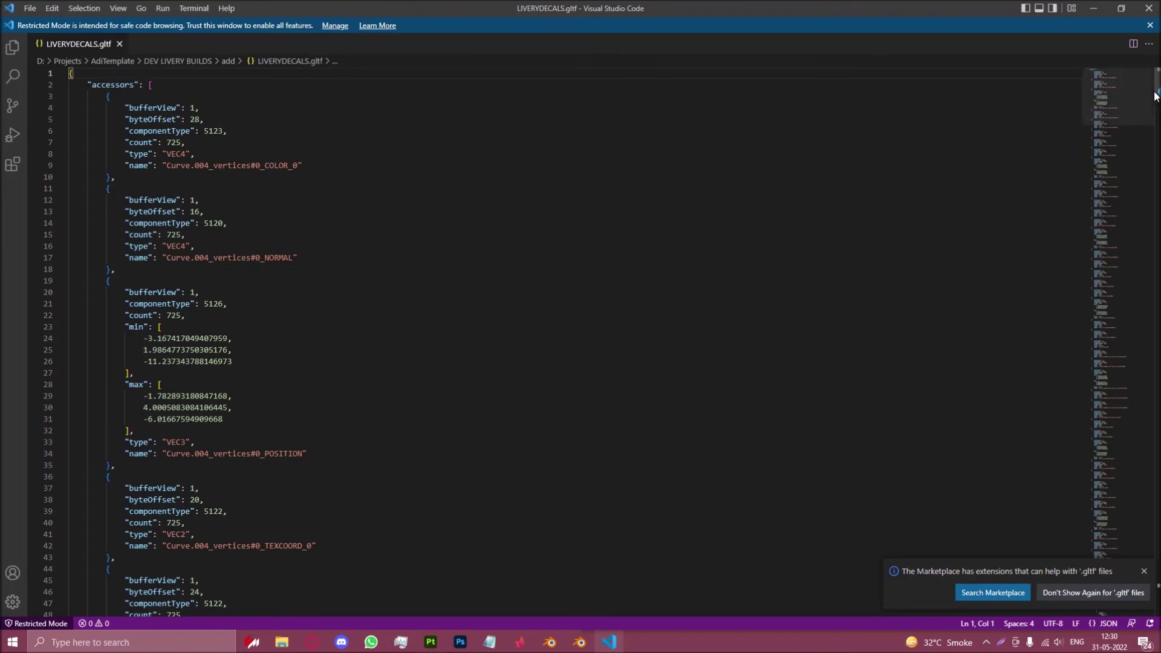
left_click_drag(1157, 82, 1157, 608)
left_click(1147, 570)
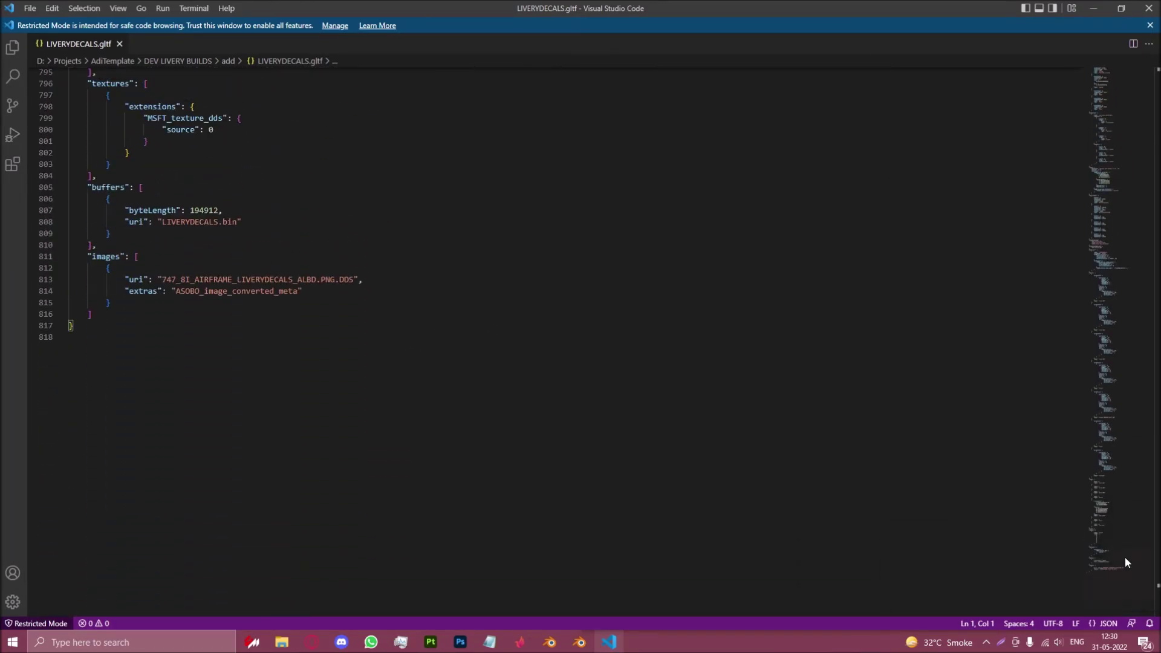
Duplicate the images entry and point its uri to the ENGINEBODY0 ALBD DDS.
left_click_drag(121, 302, 23, 273)
key("ctrl+c")
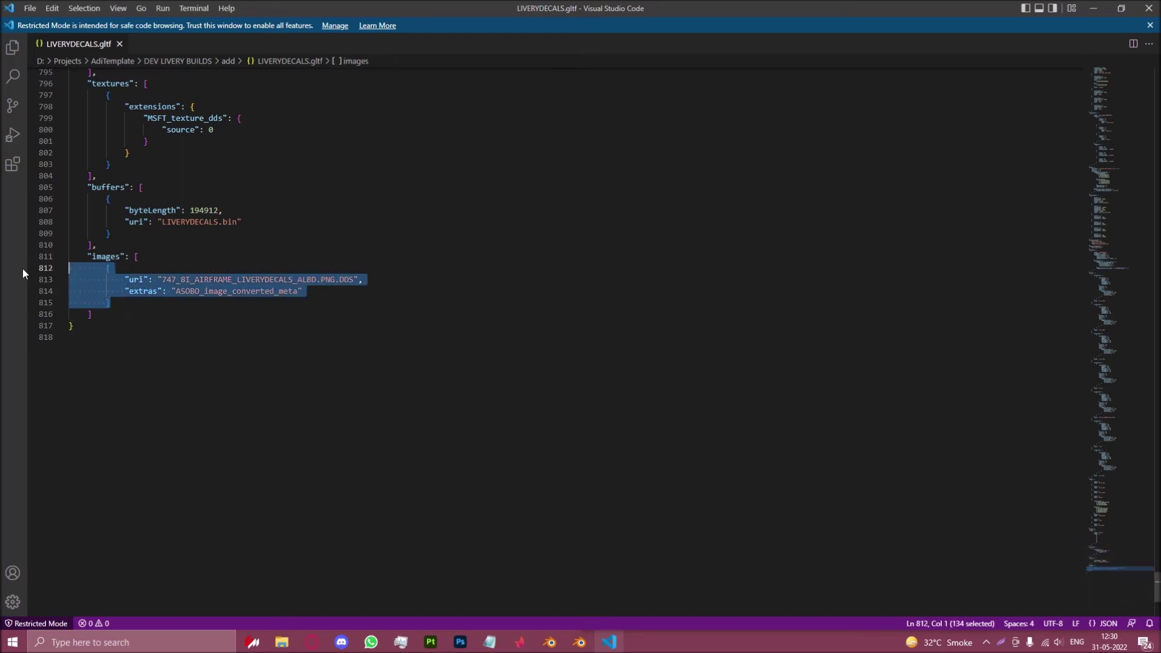
left_click(121, 304)
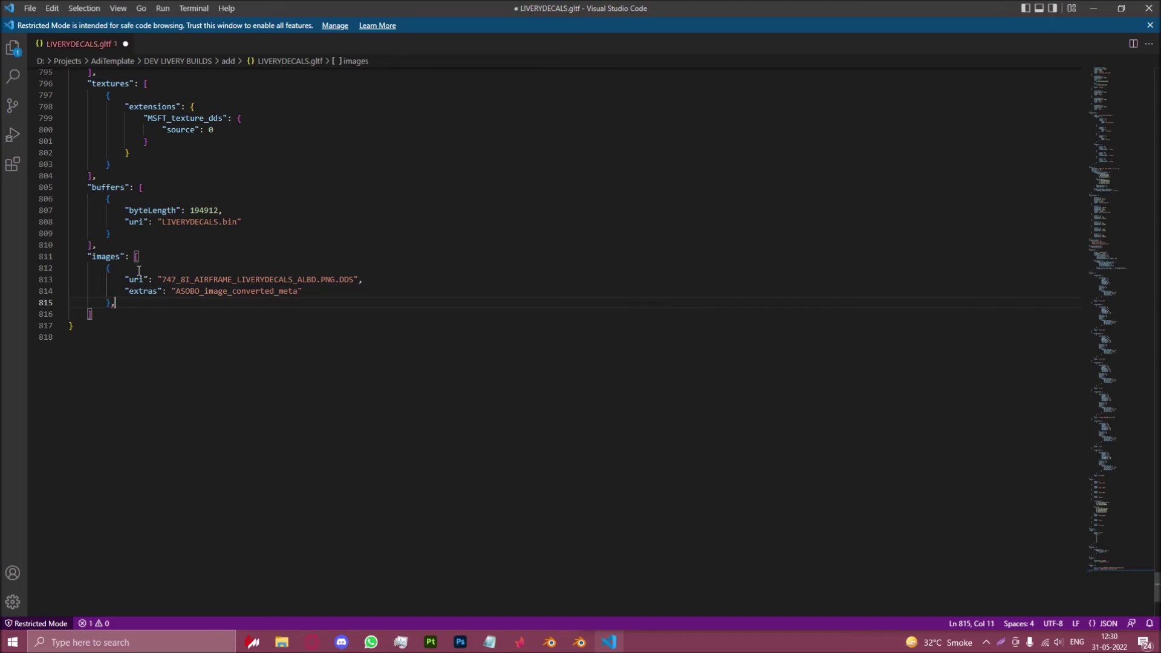
key("Return")
key("ctrl+v")
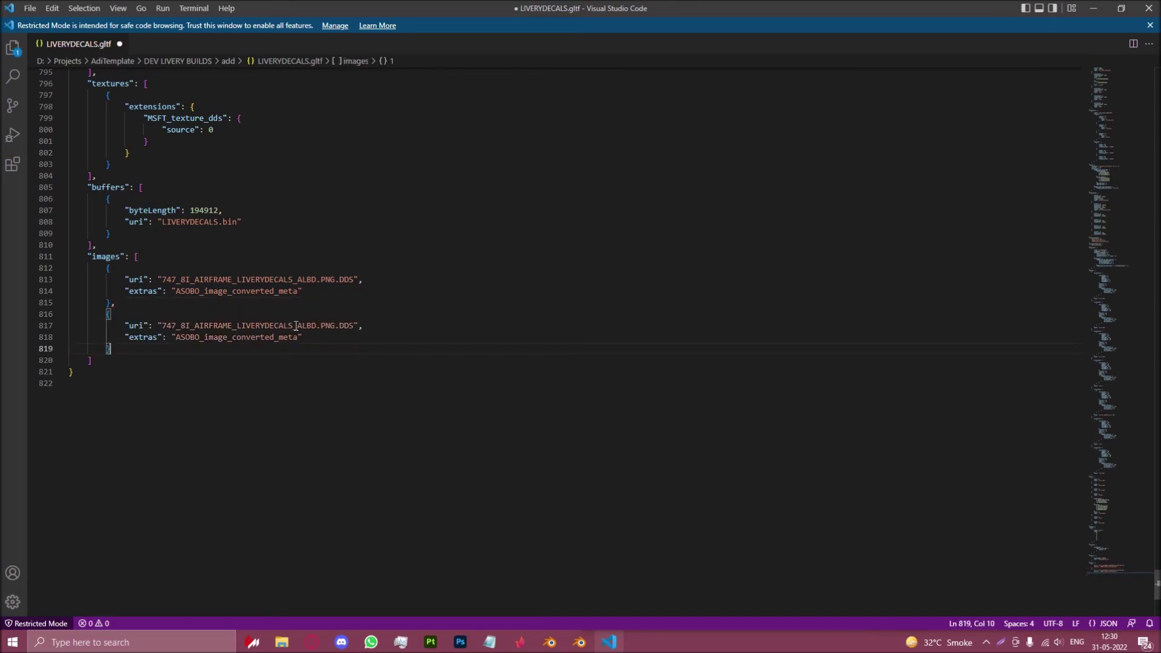
left_click_drag(293, 325, 237, 327)
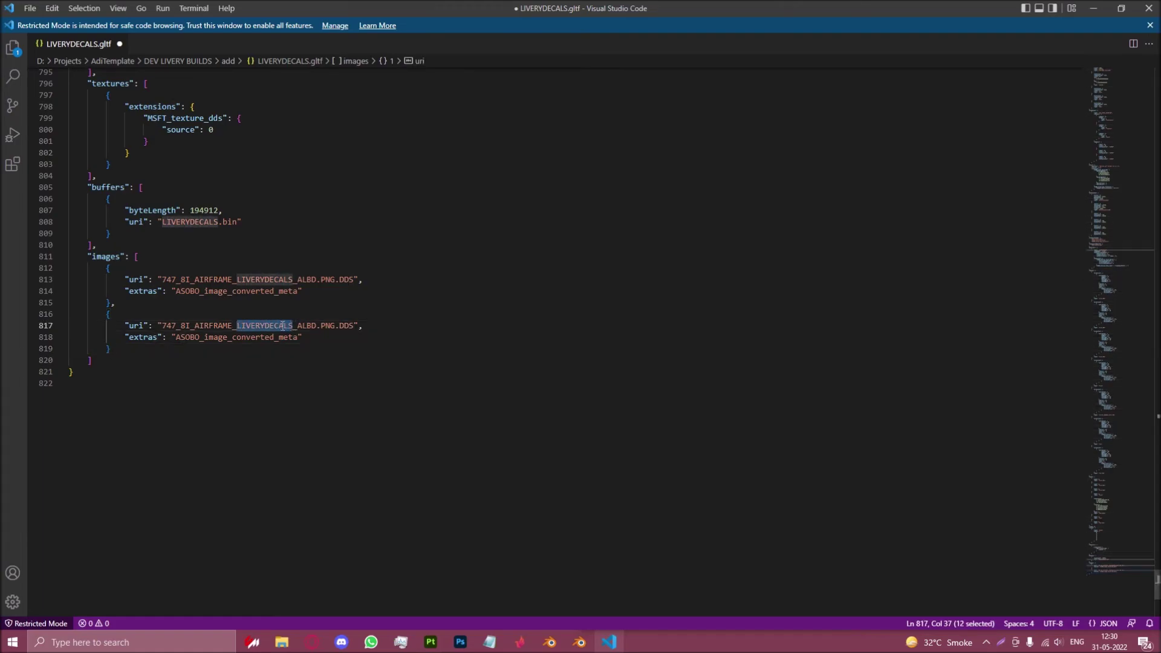
type("ENGINEBODY0")
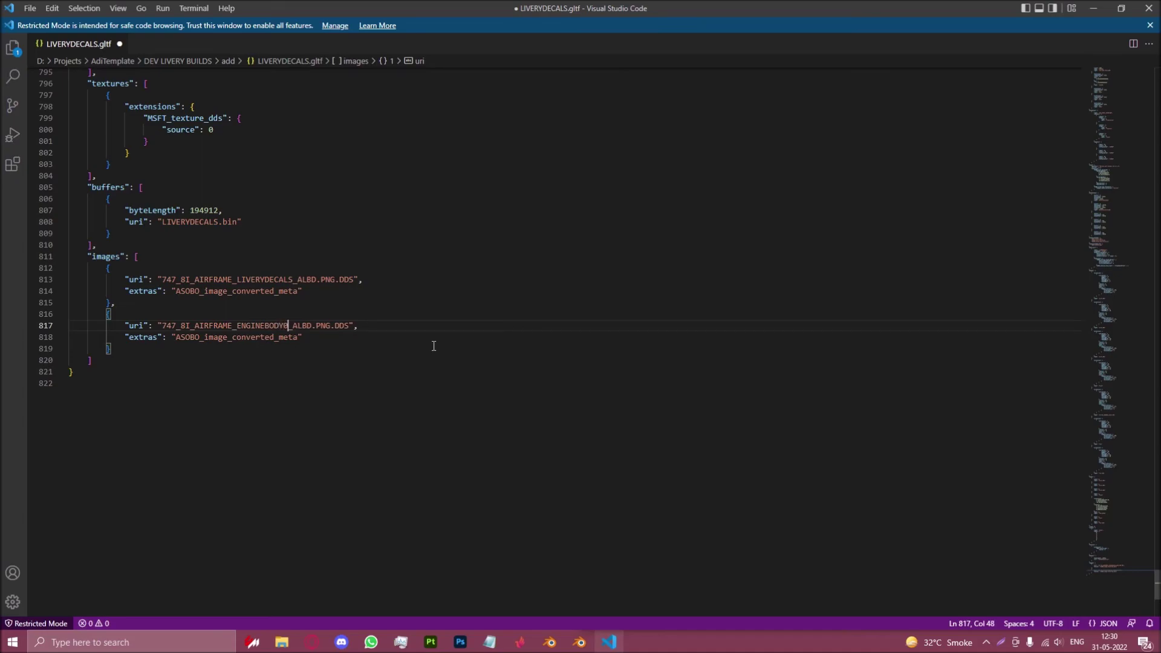
Duplicate the textures entry and set the new MSFT_texture_dds source to 1.
scroll(429, 345, "up", 4)
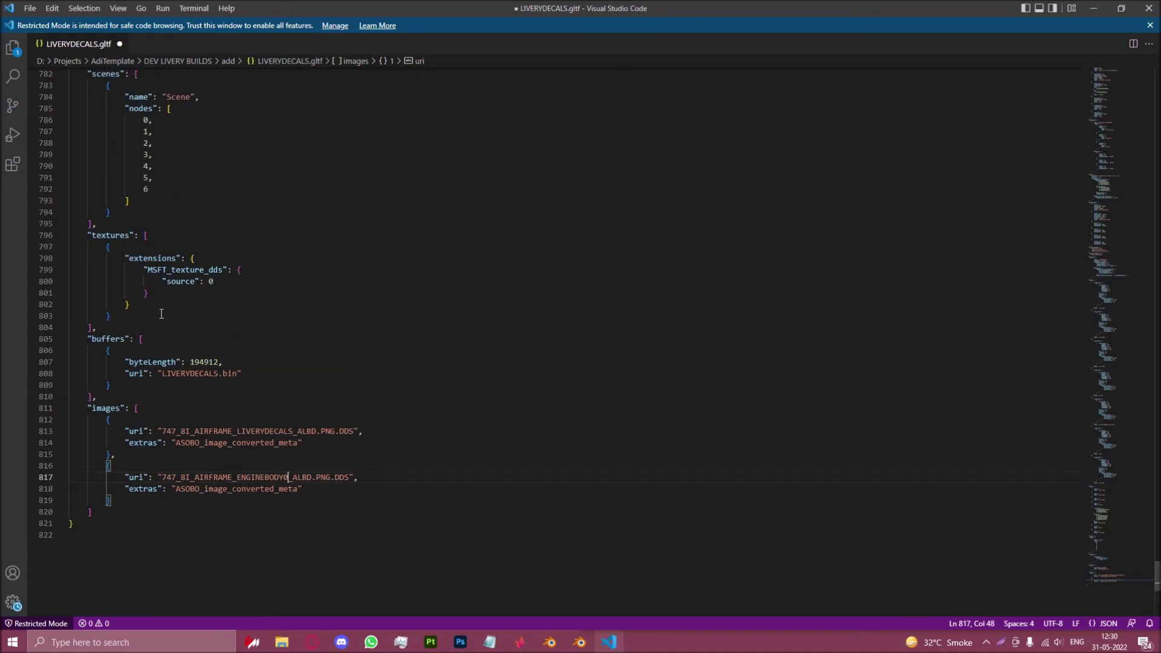
left_click_drag(119, 315, 69, 247)
key("ctrl+c")
left_click(129, 314)
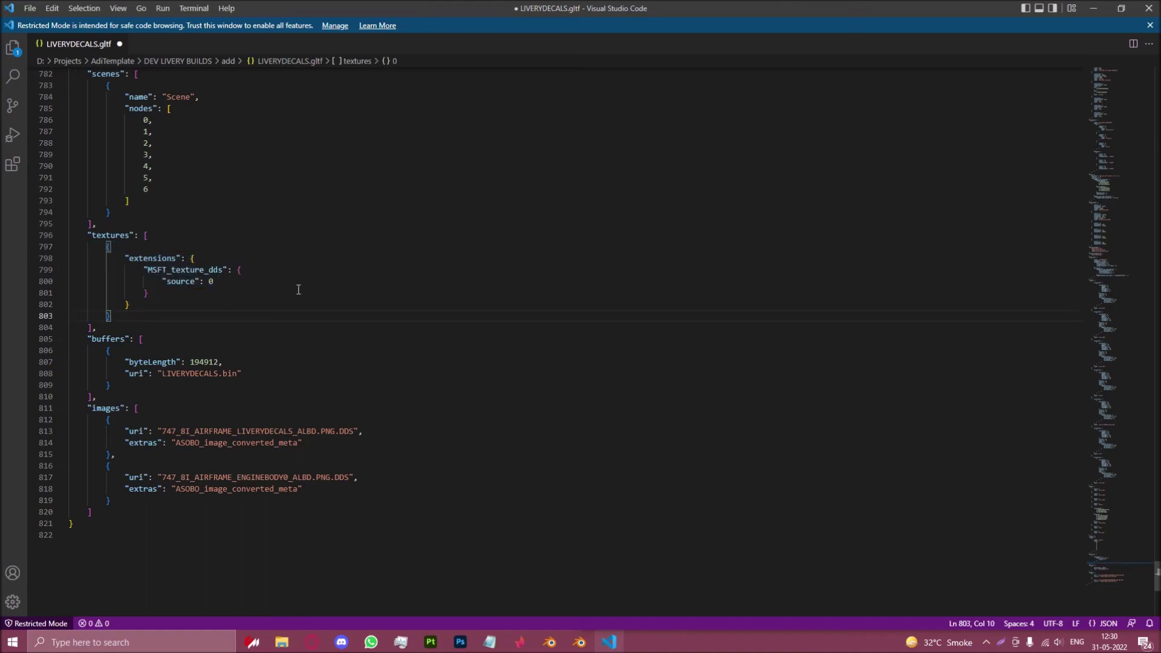
type(",")
key("Return")
key("ctrl+v")
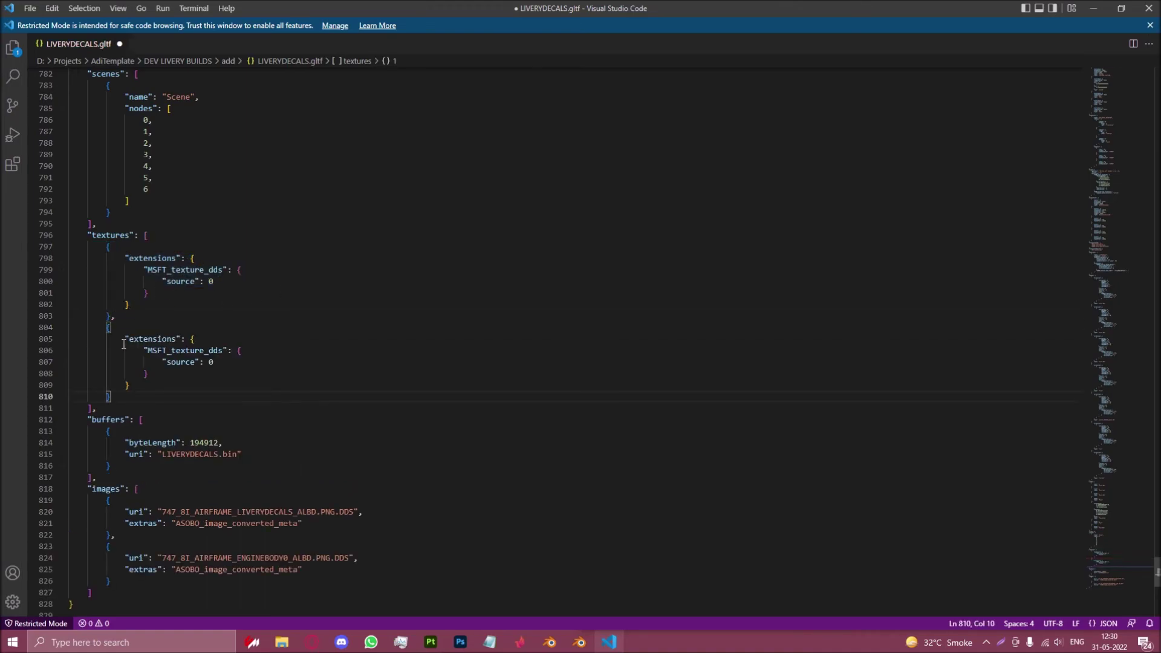
left_click(215, 361)
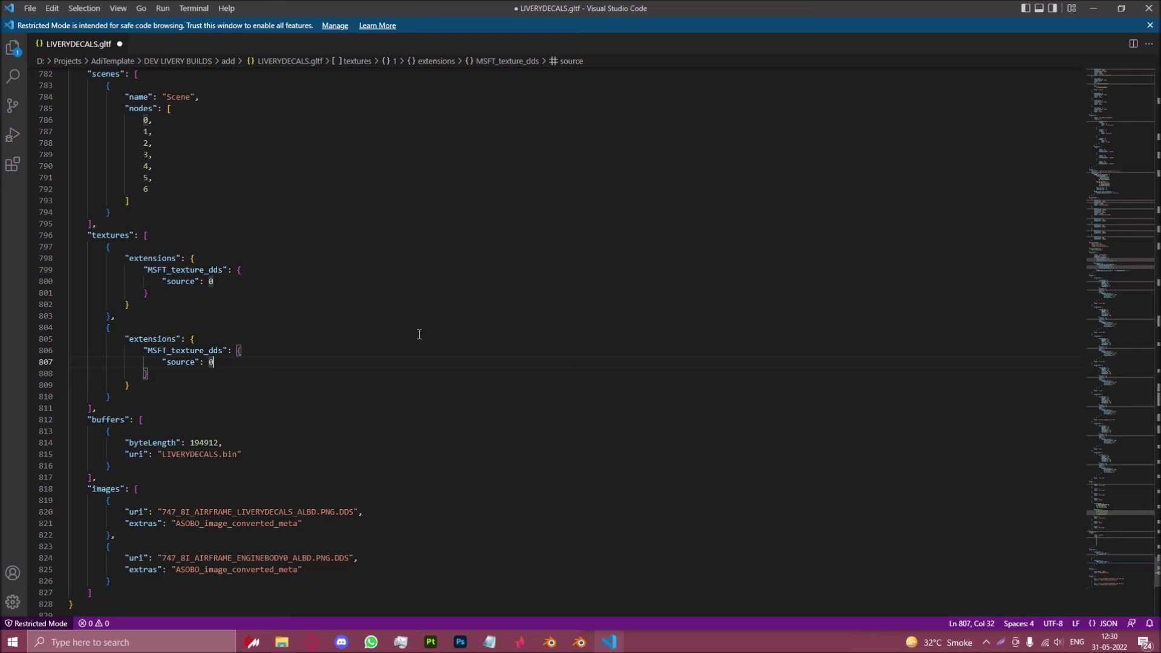
key("BackSpace")
type("1")
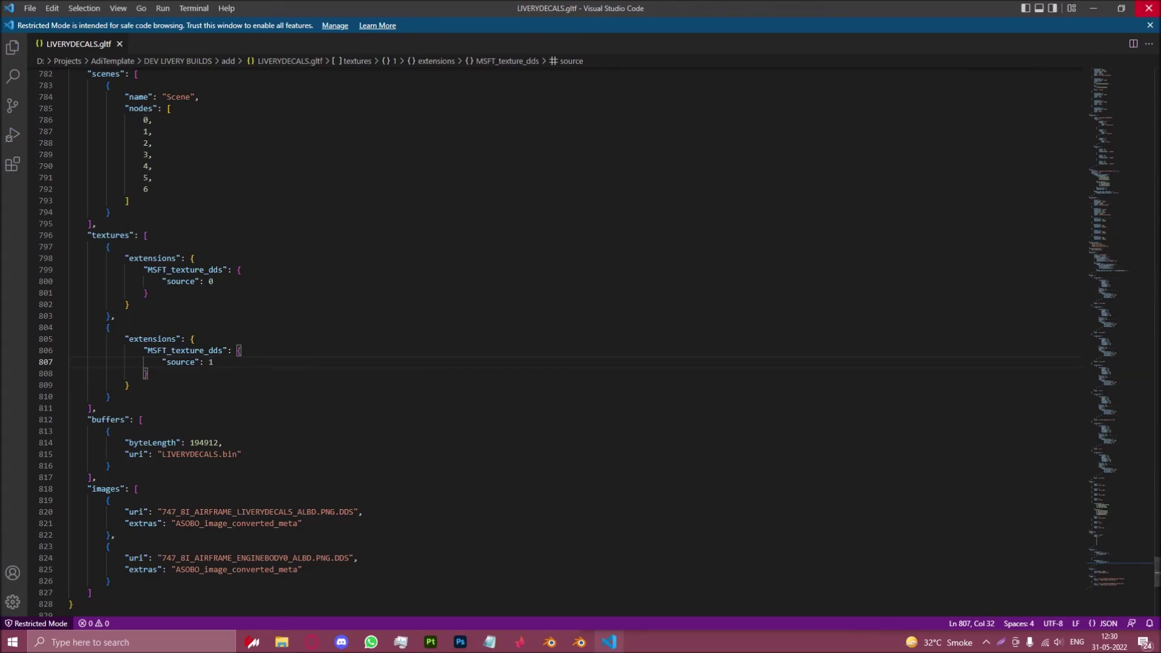
Close VS Code, run the build from a cmd prompt in DEV LIVERY BUILDS, and check .out's twelve files.
key("alt+F4")
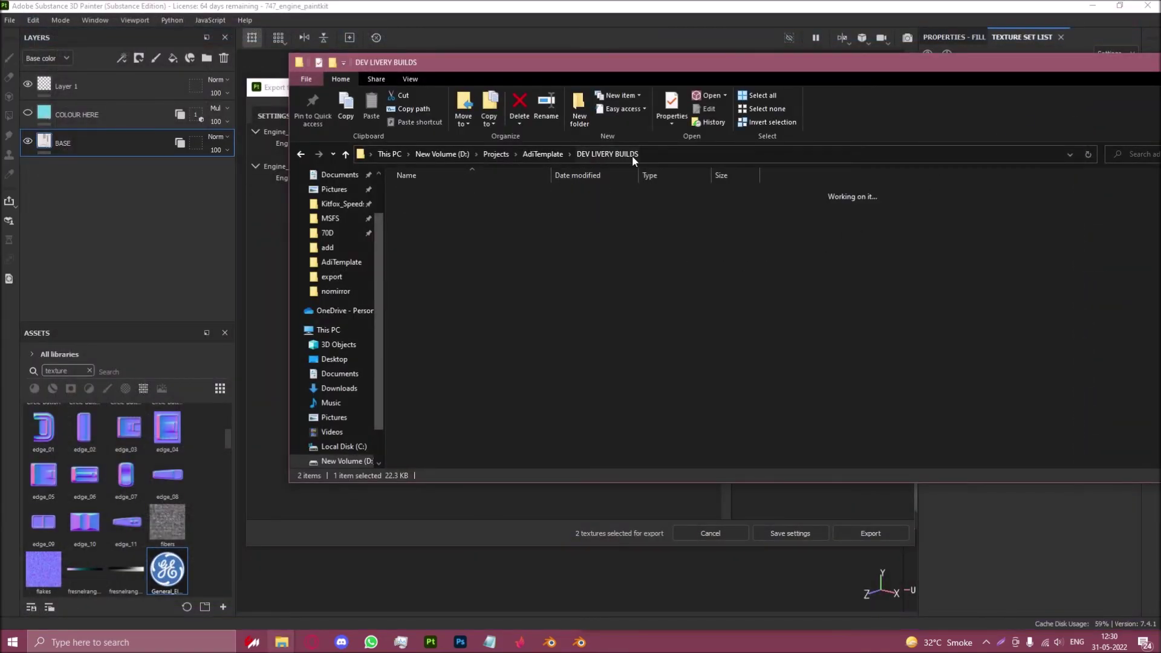
left_click(607, 154)
left_click(664, 153)
type("cmd")
key("Return")
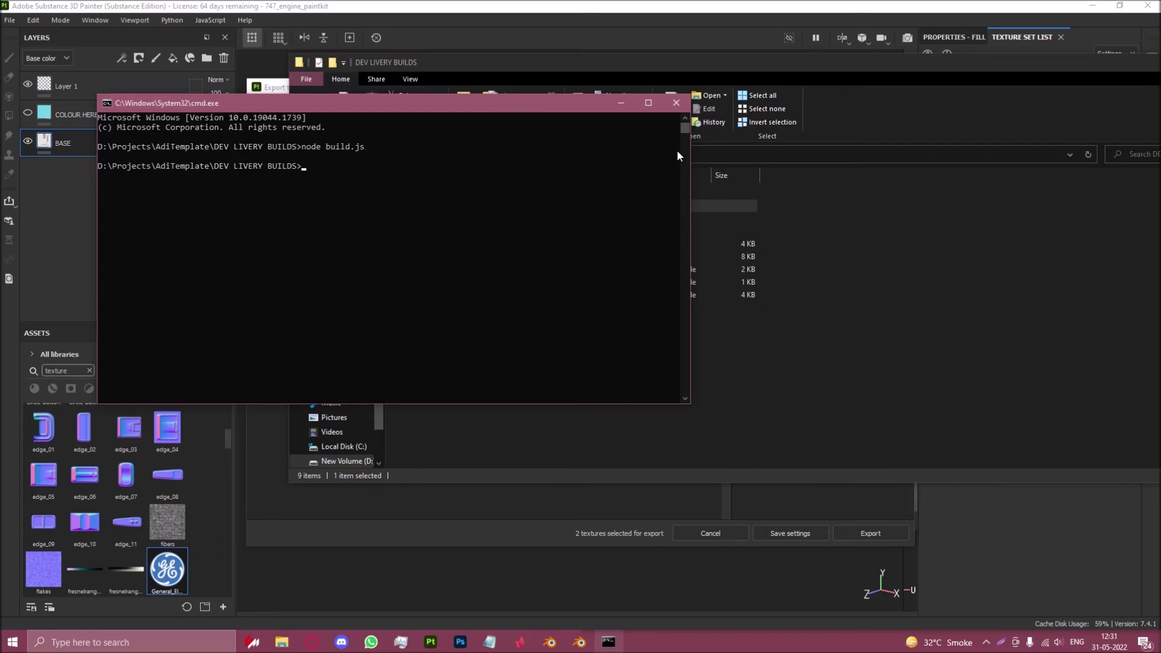
left_click(832, 328)
double_click(455, 188)
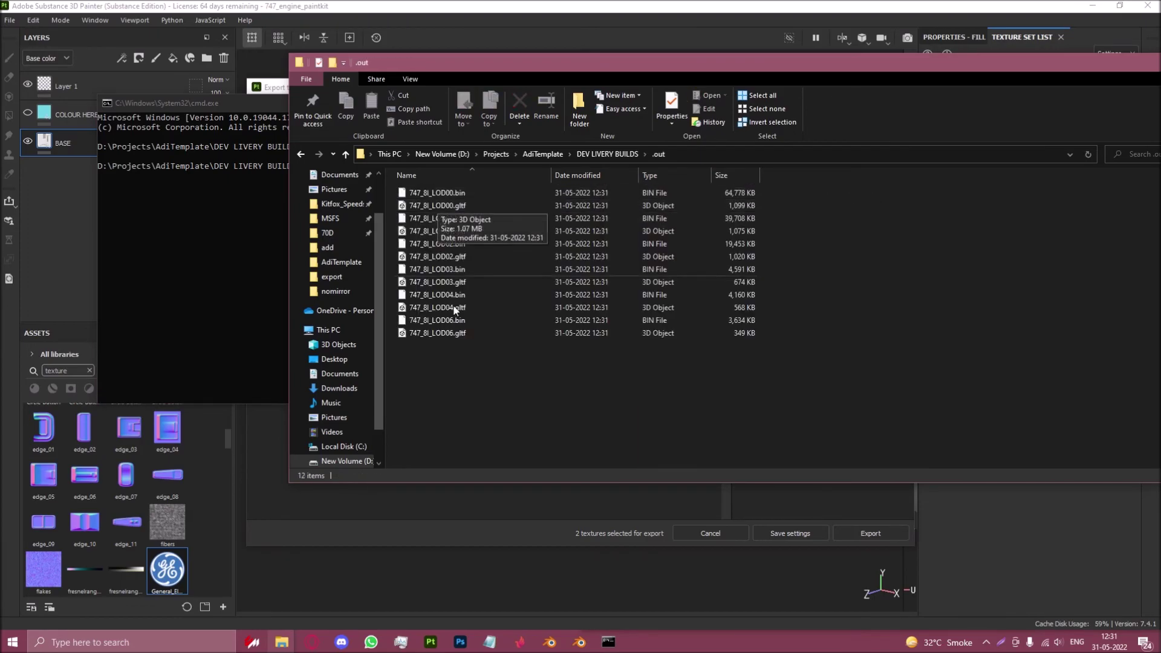
left_click_drag(449, 369, 513, 177)
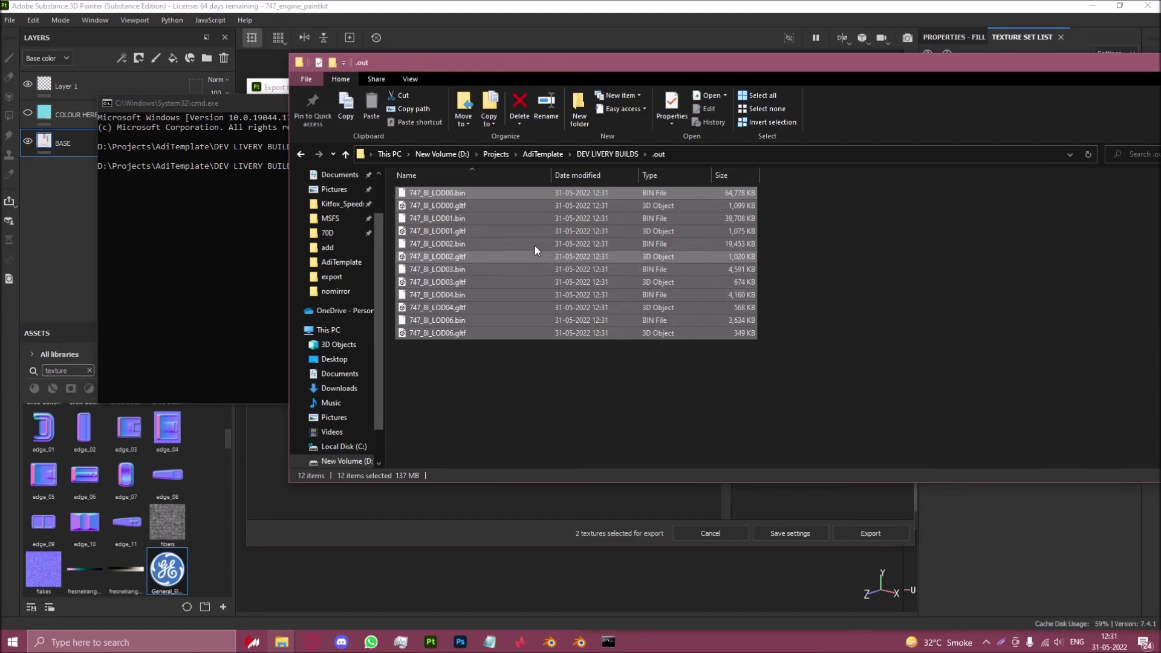
Review LIVERYDECALS.gltf in VS Code again, then return to the .out folder.
left_click(625, 155)
double_click(444, 206)
left_click(433, 207)
right_click(434, 209)
mouse_move(495, 289)
left_click(687, 303)
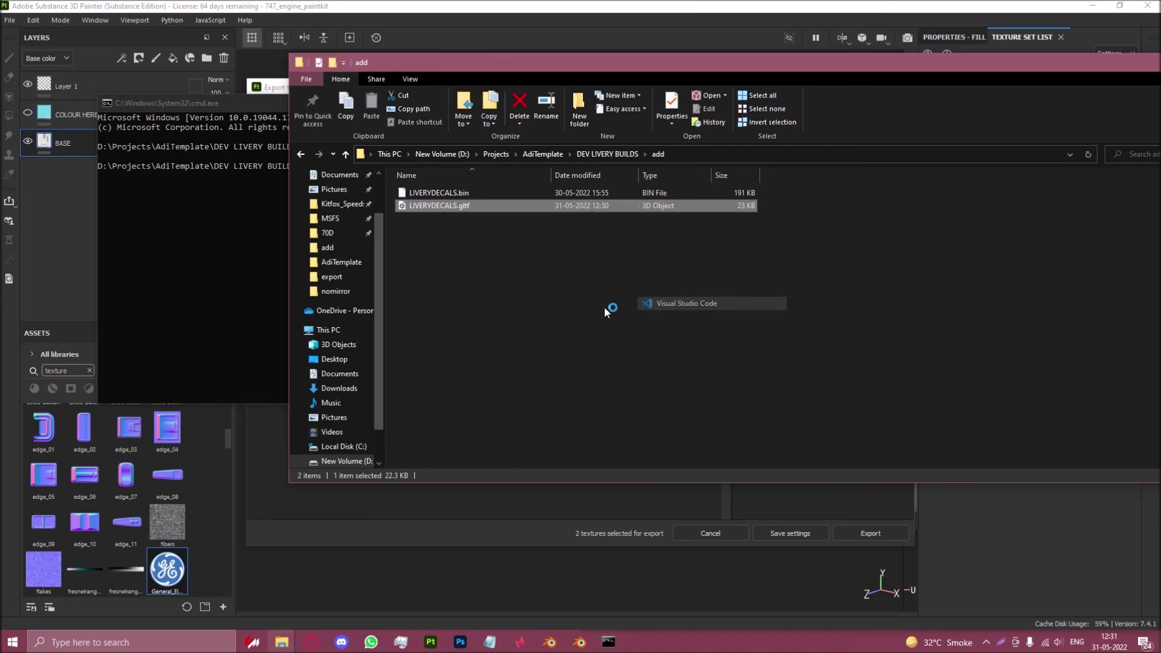
scroll(581, 339, "down", 20)
scroll(580, 338, "up", 7)
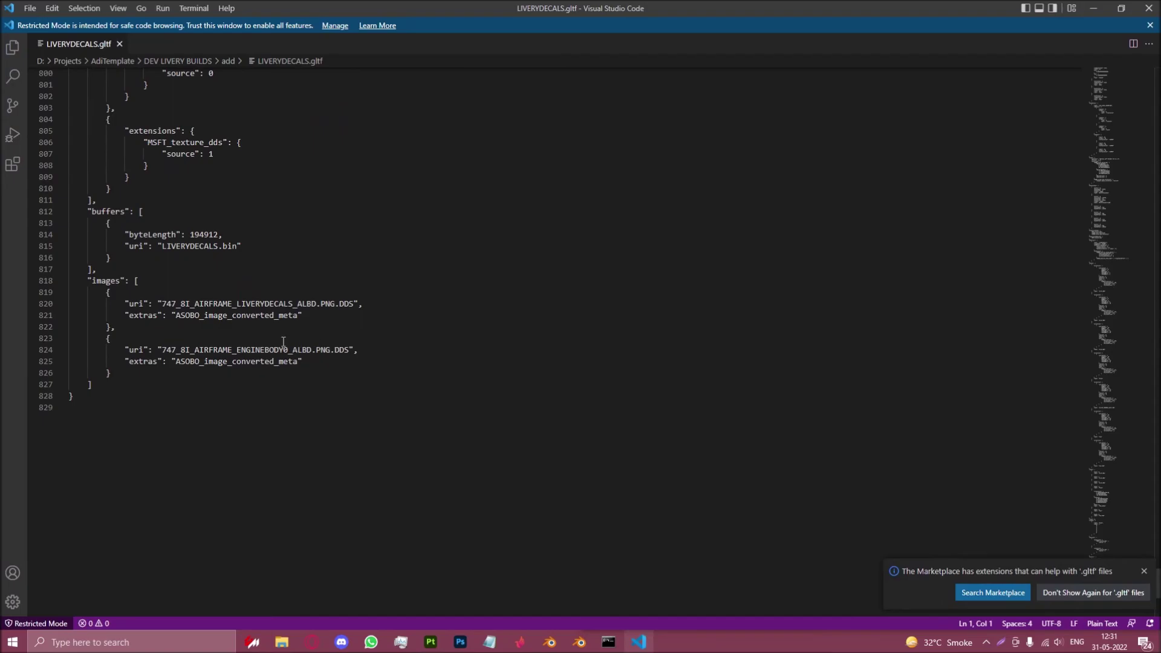
scroll(271, 346, "up", 4)
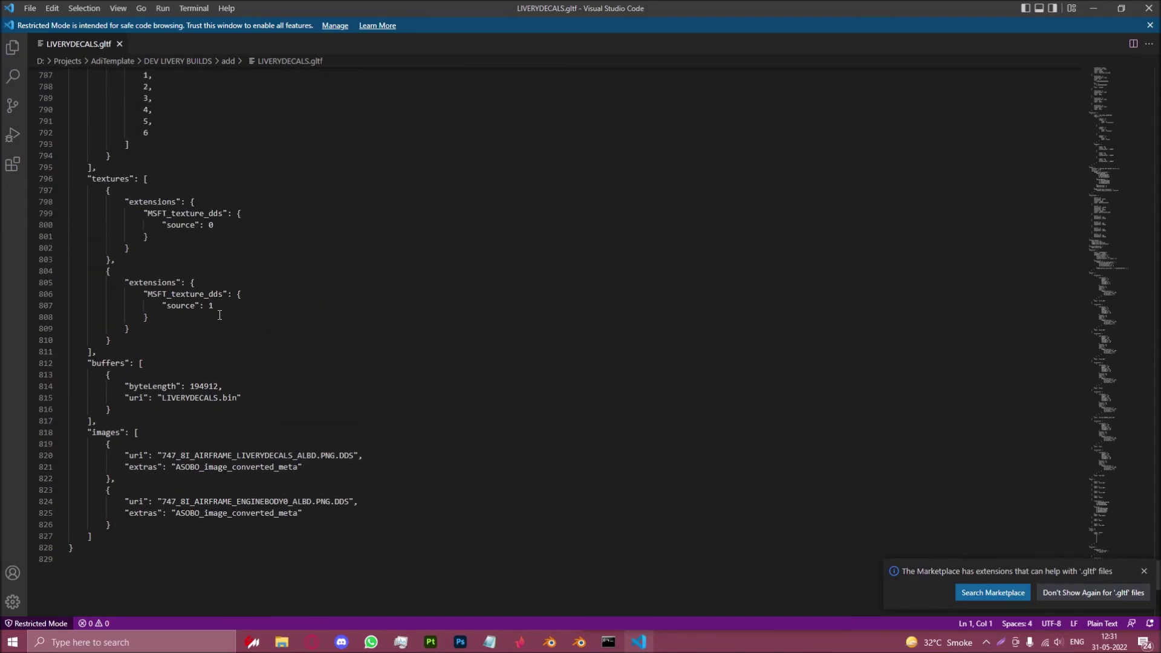
left_click(1149, 8)
left_click(596, 154)
double_click(413, 194)
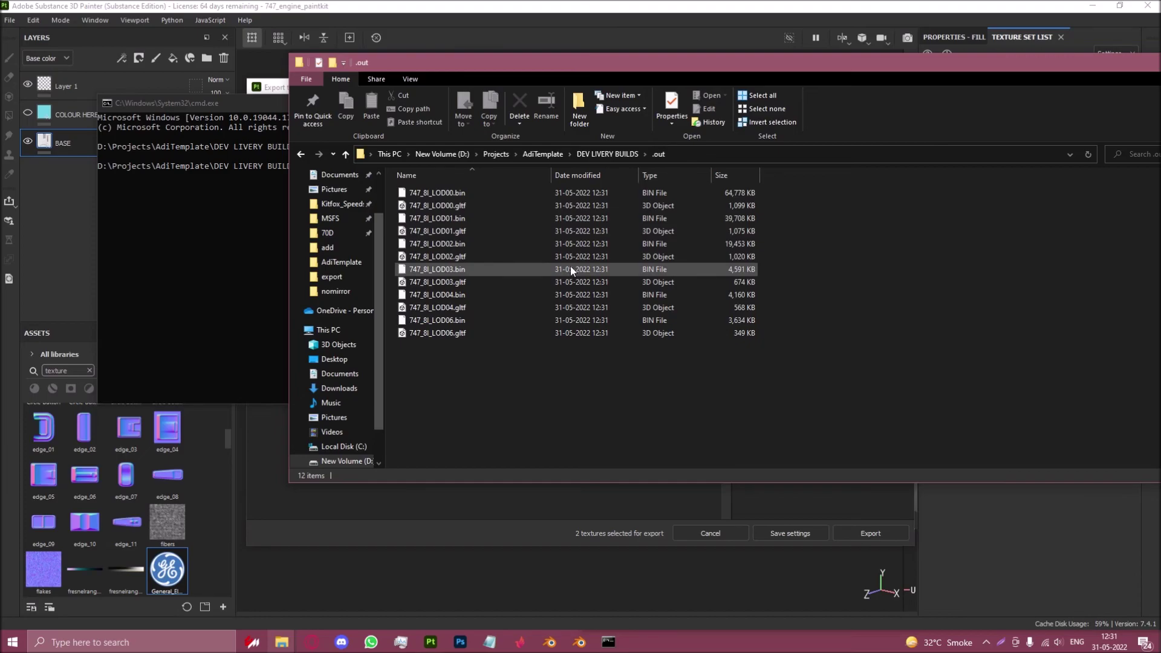
Open 747_8I_LOD00.gltf from .out in Visual Studio Code and inspect its minified text.
right_click(438, 205)
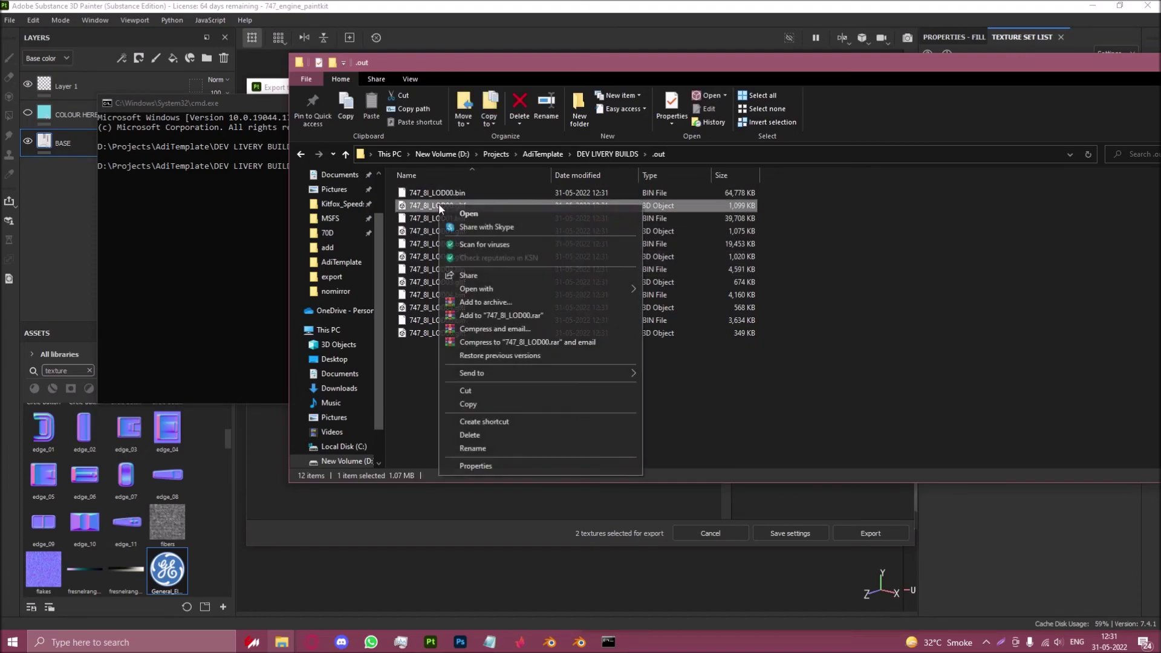
mouse_move(481, 288)
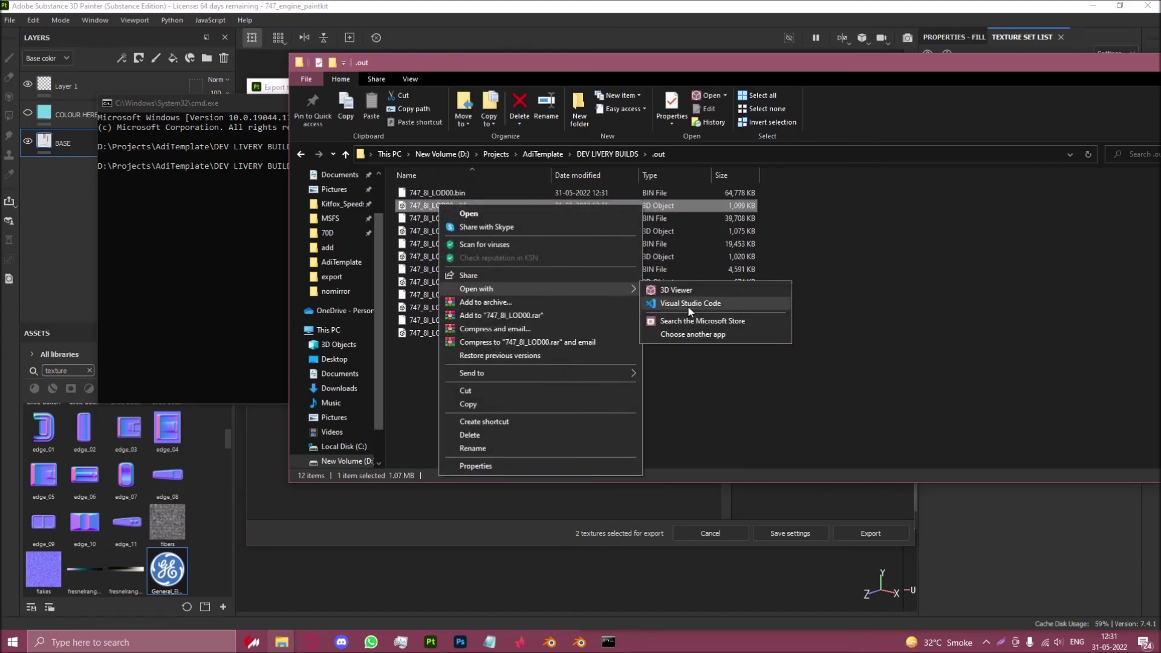
left_click(688, 304)
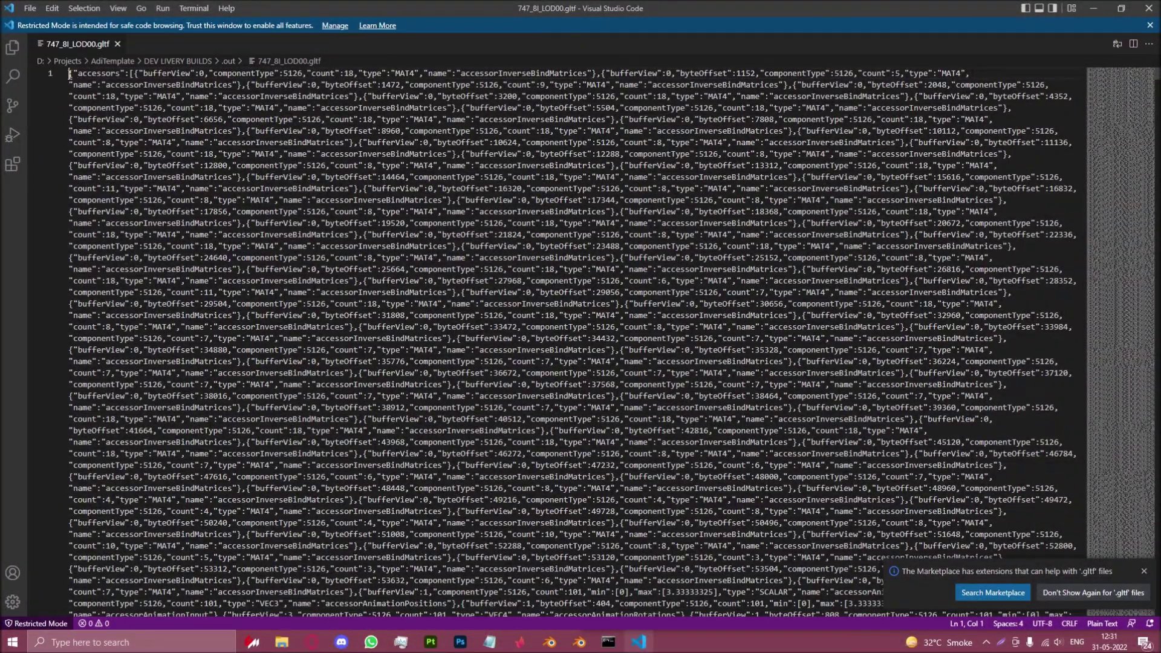
left_click_drag(69, 74, 559, 315)
left_click(387, 207)
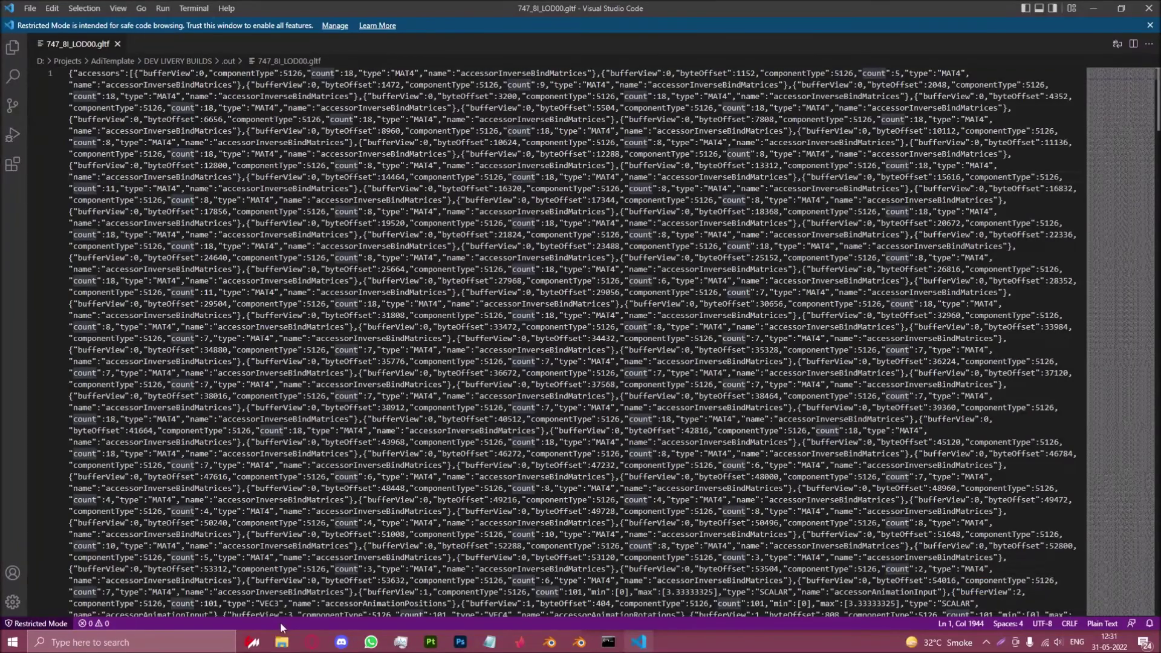
left_click(312, 642)
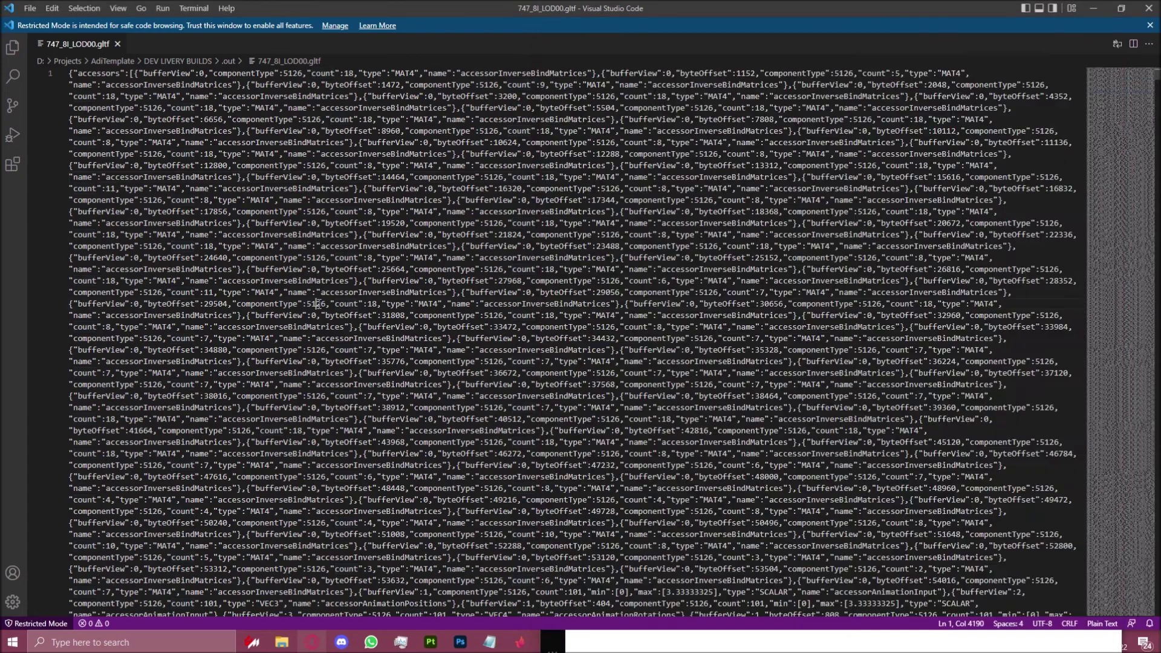
Cut all the LOD00 glTF text, format it in the JSON beautifier, and copy the output.
key("ctrl+a")
key("alt+Tab")
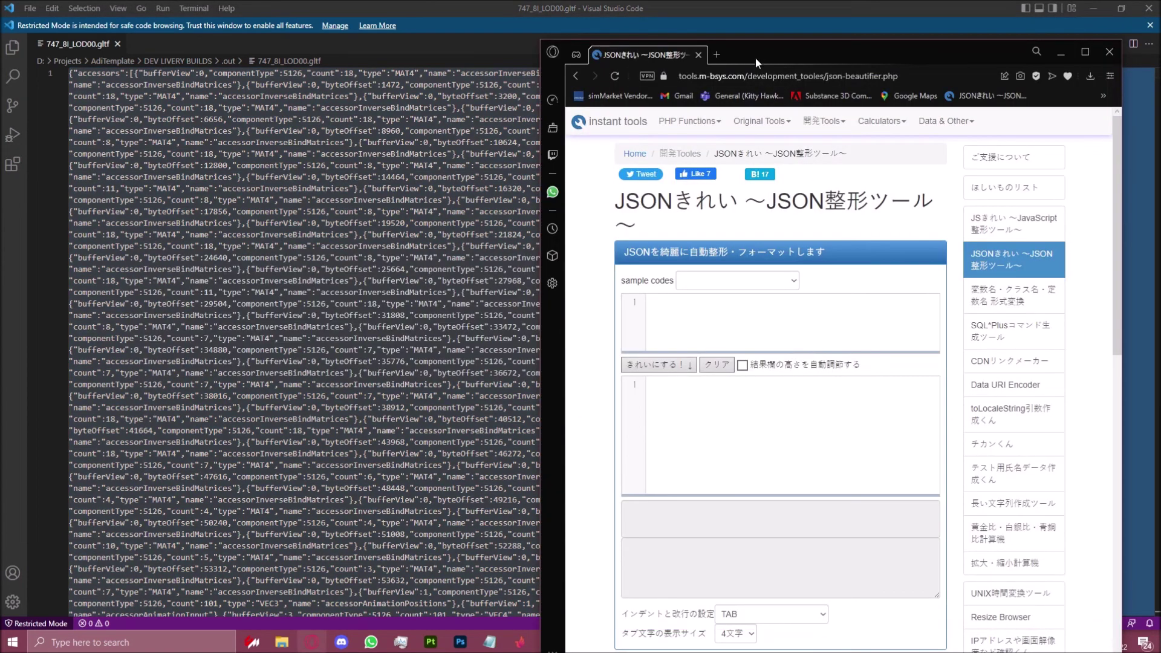
left_click_drag(756, 57, 684, 19)
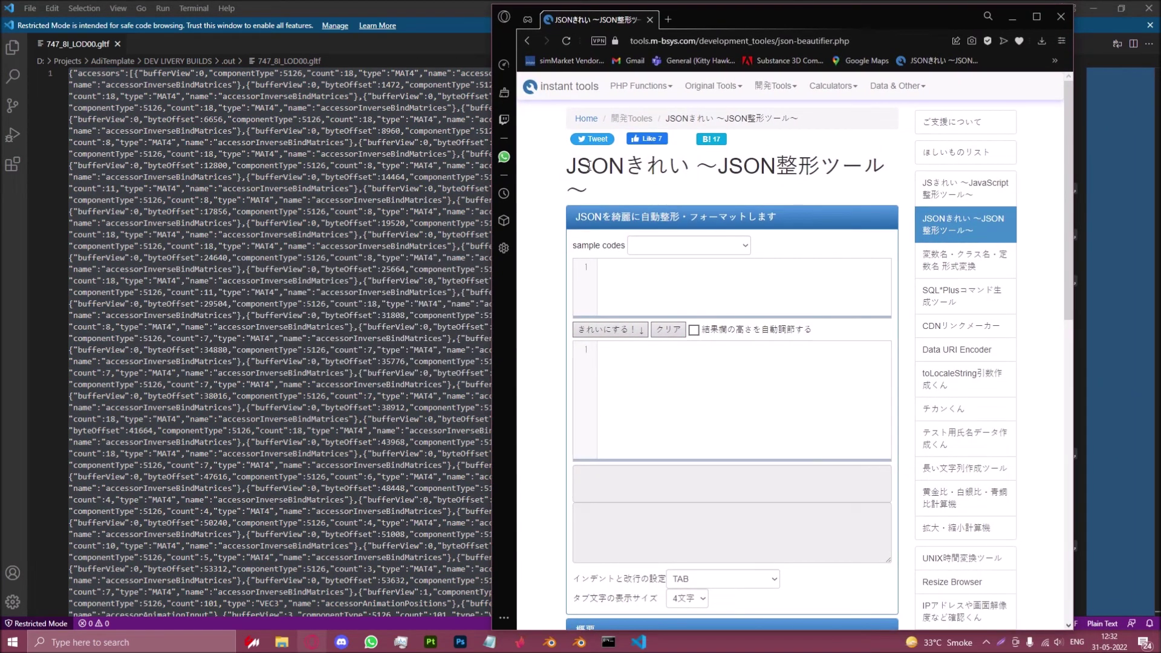
key("alt+Tab")
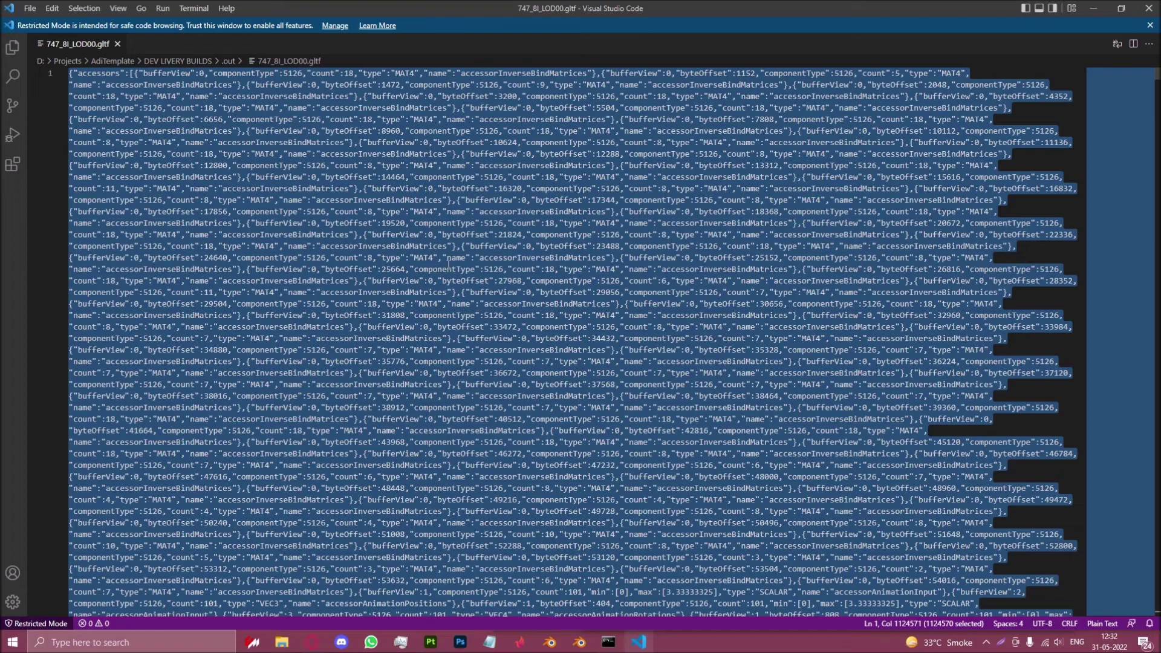
key("ctrl+x")
key("alt+Tab")
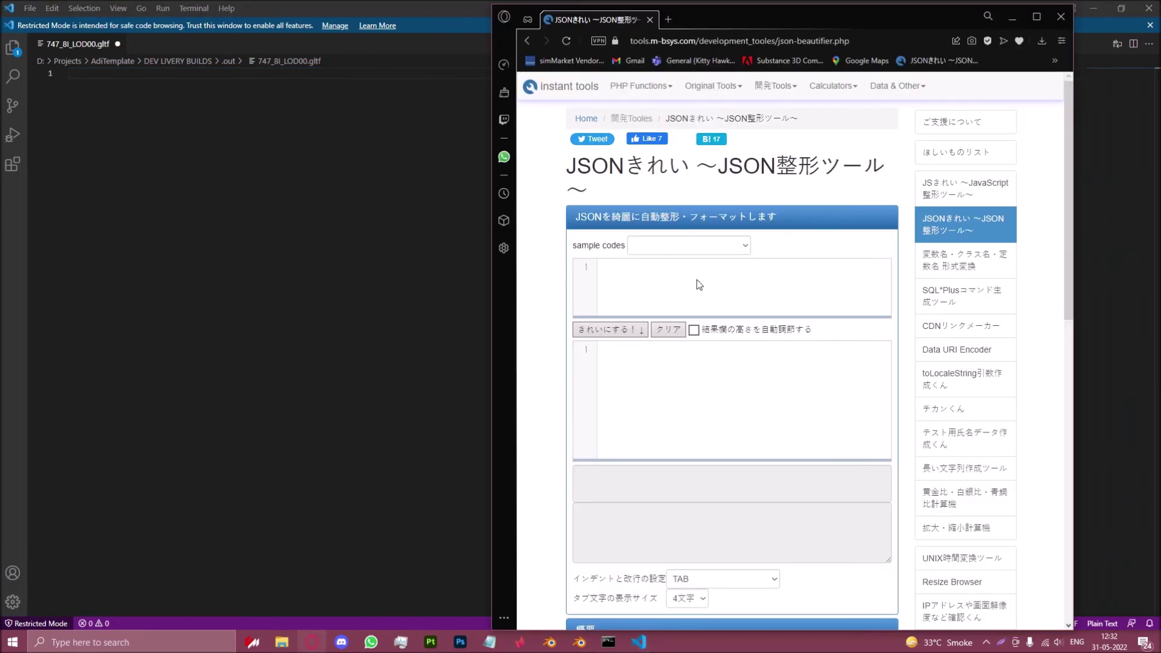
key("ctrl+v")
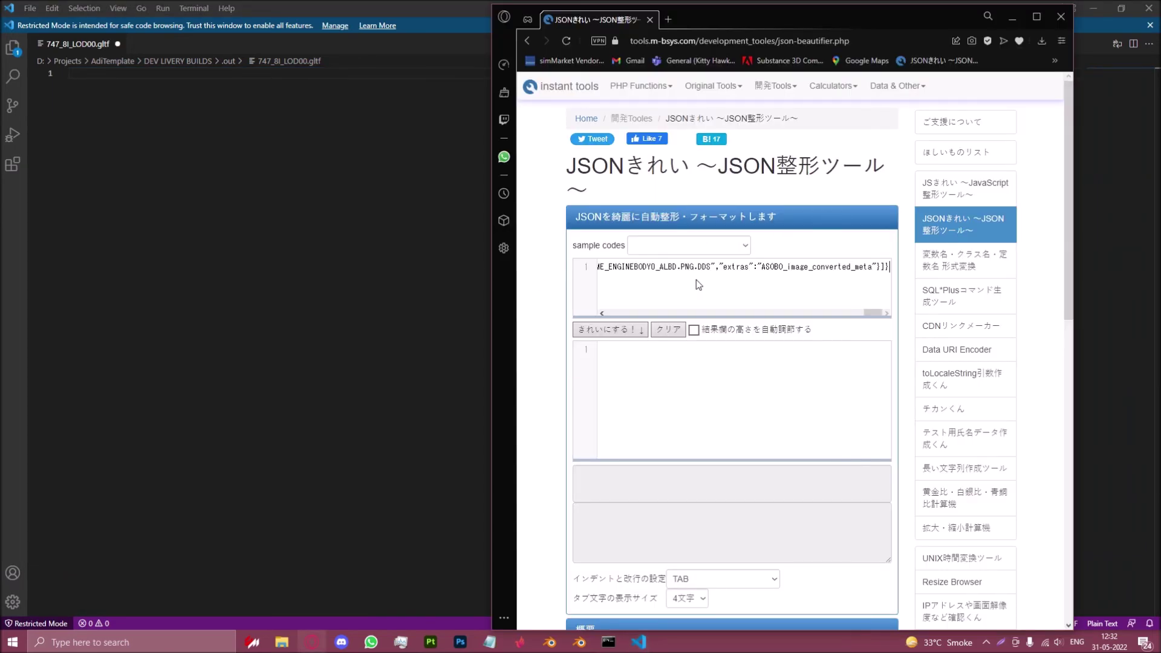
left_click(636, 339)
left_click(720, 421)
key("ctrl+a")
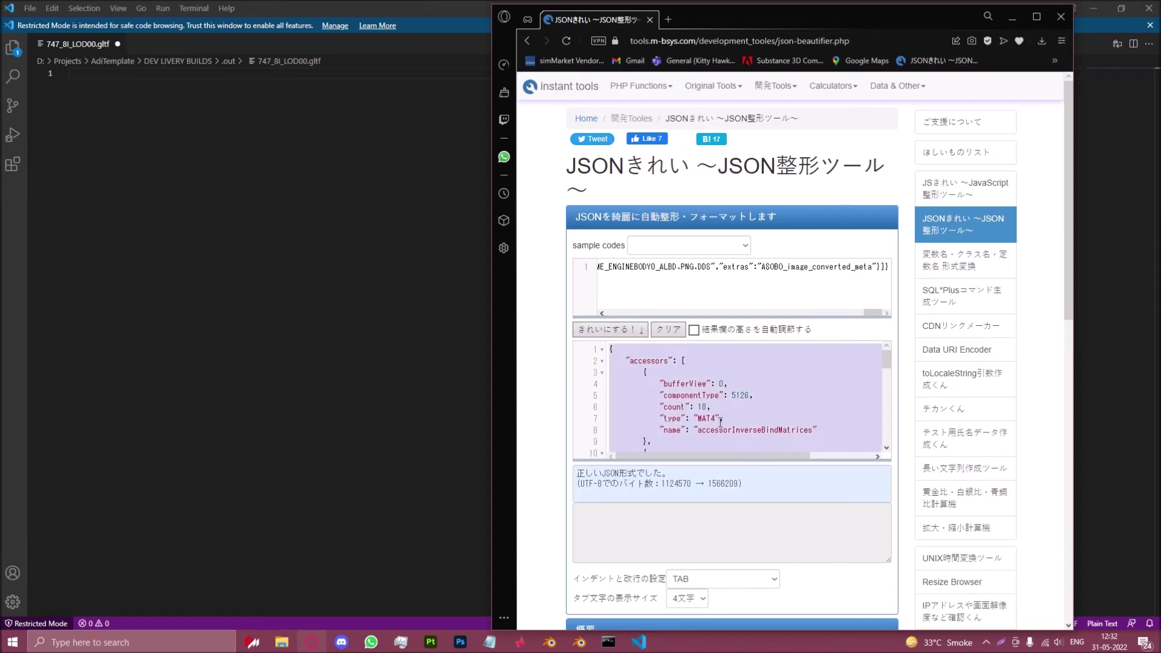
Paste the formatted JSON into 747_8I_LOD00.gltf and set its language mode to JSON.
left_click(318, 254)
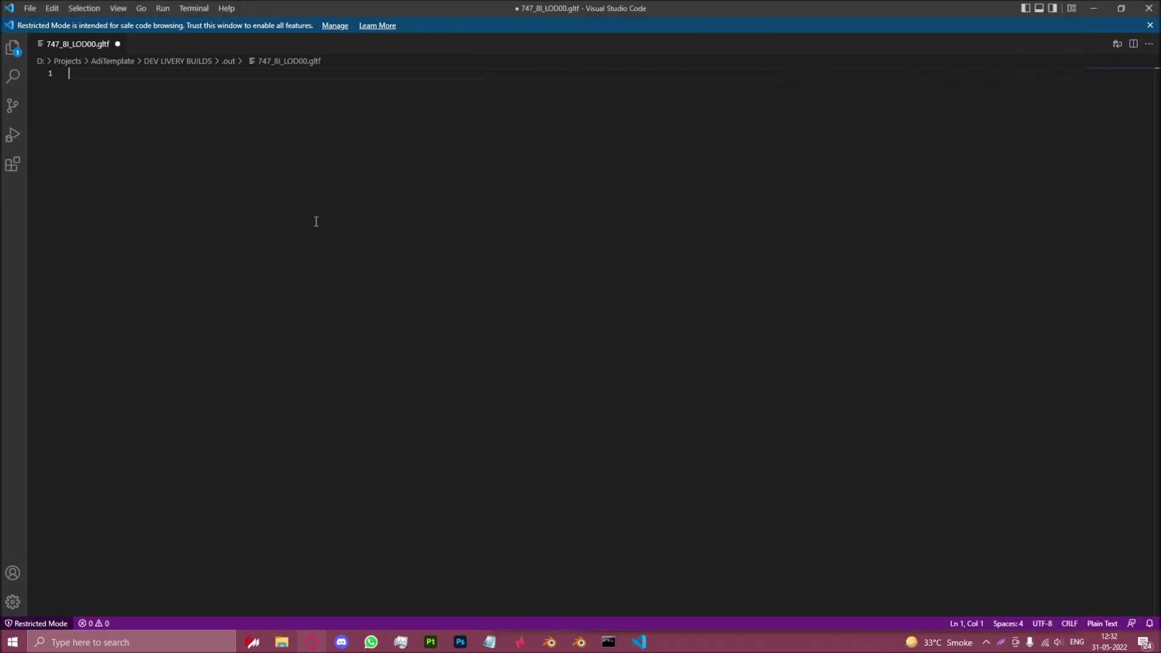
key("ctrl+v")
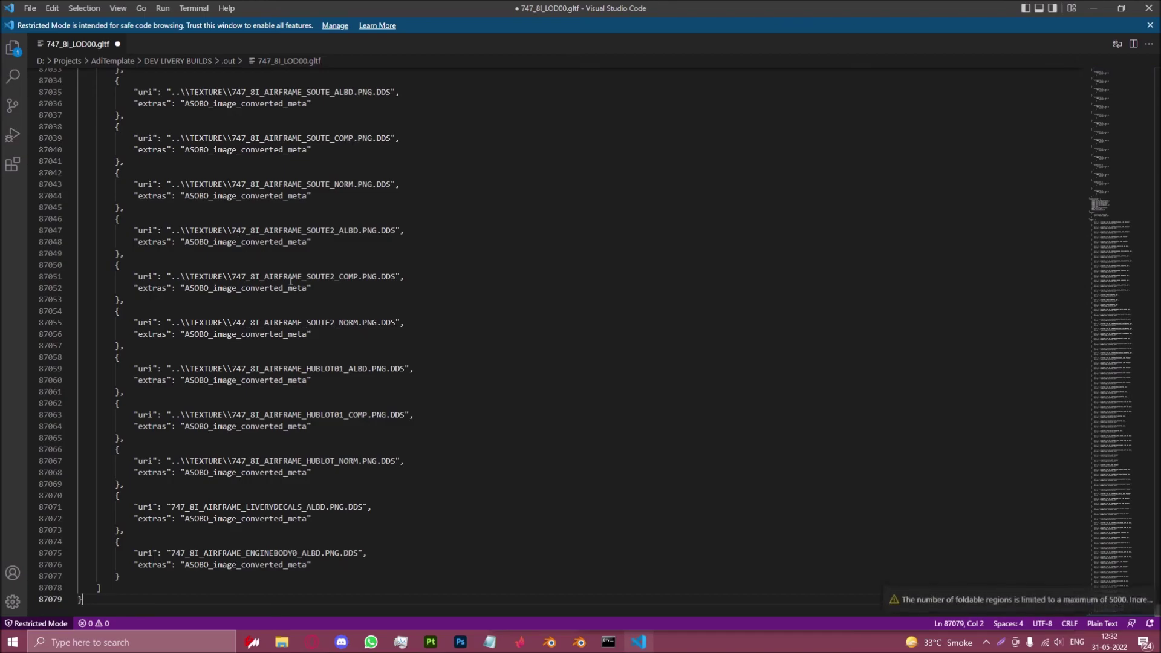
left_click(1095, 624)
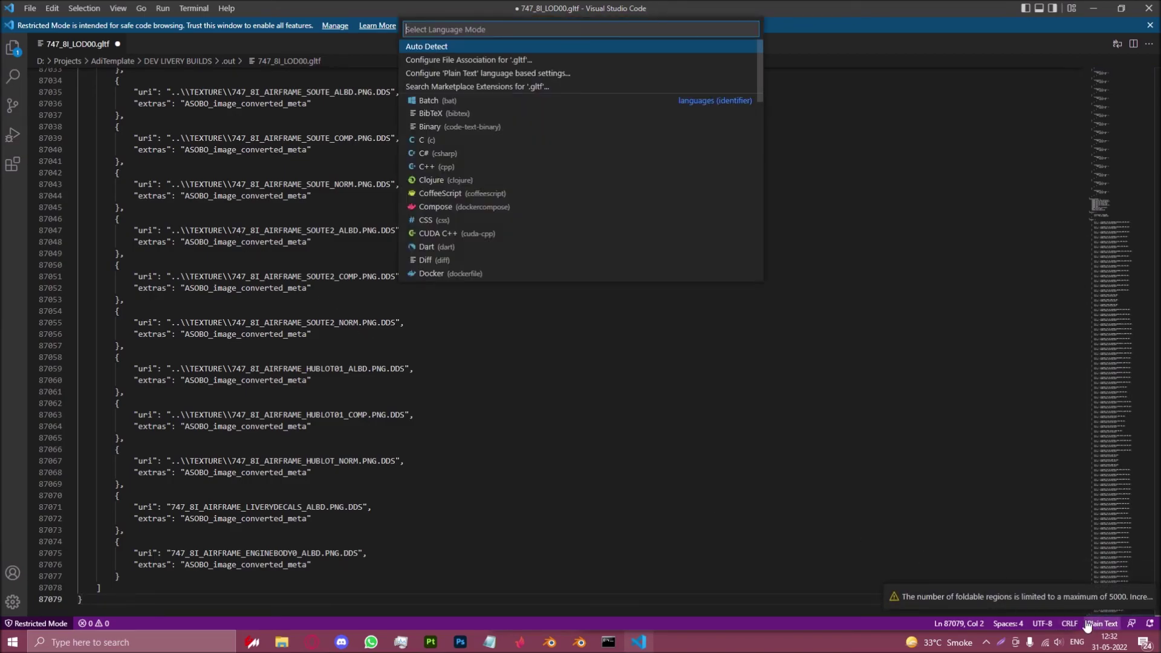
type("json")
key("Return")
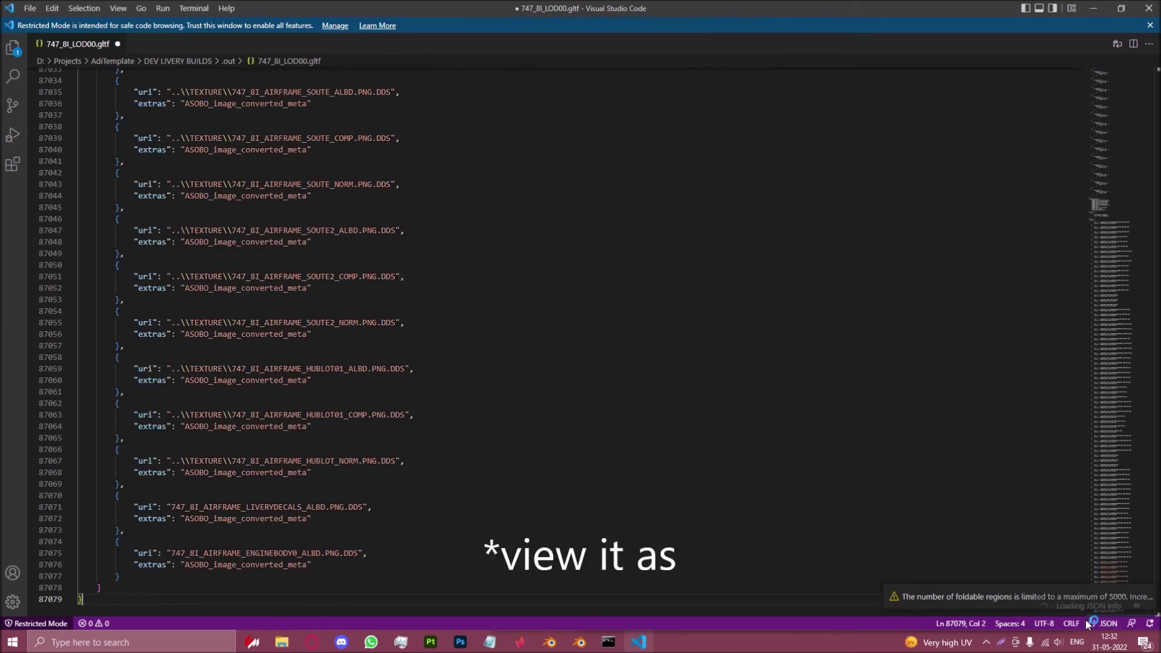
Dismiss the gltf and JSON notices and confirm the last image entry is ENGINEBODY0.
scroll(370, 452, "up", 11)
scroll(368, 453, "up", 5)
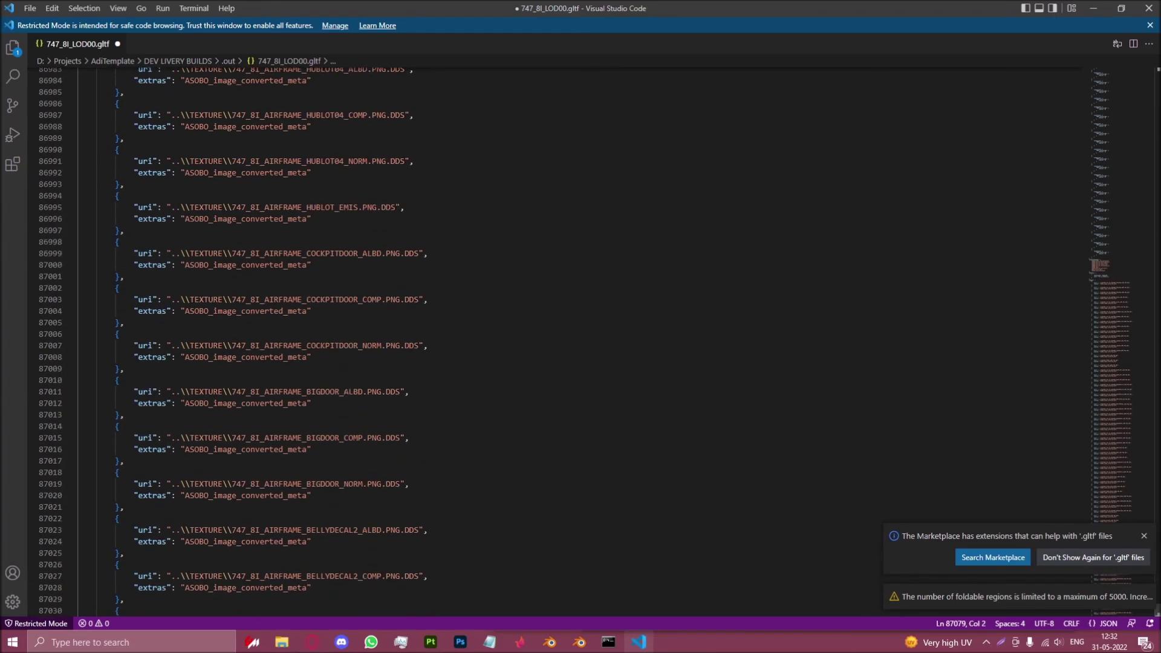
left_click(1144, 536)
left_click(1144, 510)
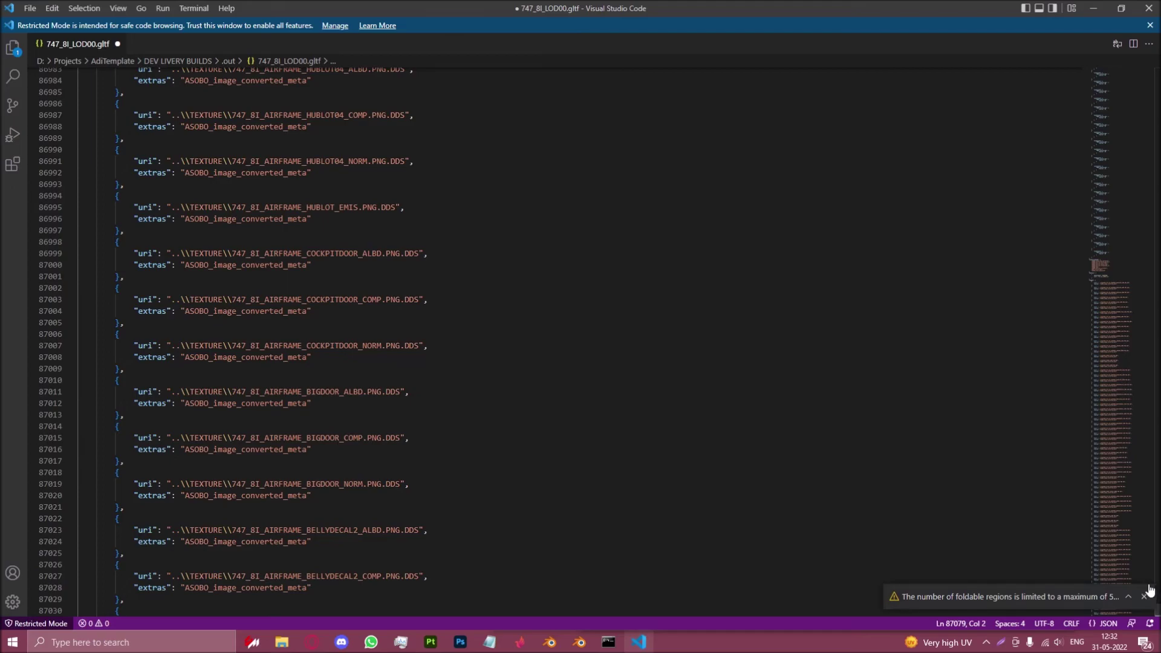
scroll(599, 342, "up", 20)
mouse_move(1156, 608)
left_mouse_down()
mouse_move(1149, 497)
mouse_move(1065, 194)
mouse_move(1125, 151)
mouse_move(1149, 200)
mouse_move(1154, 621)
left_mouse_up()
scroll(440, 355, "up", 5)
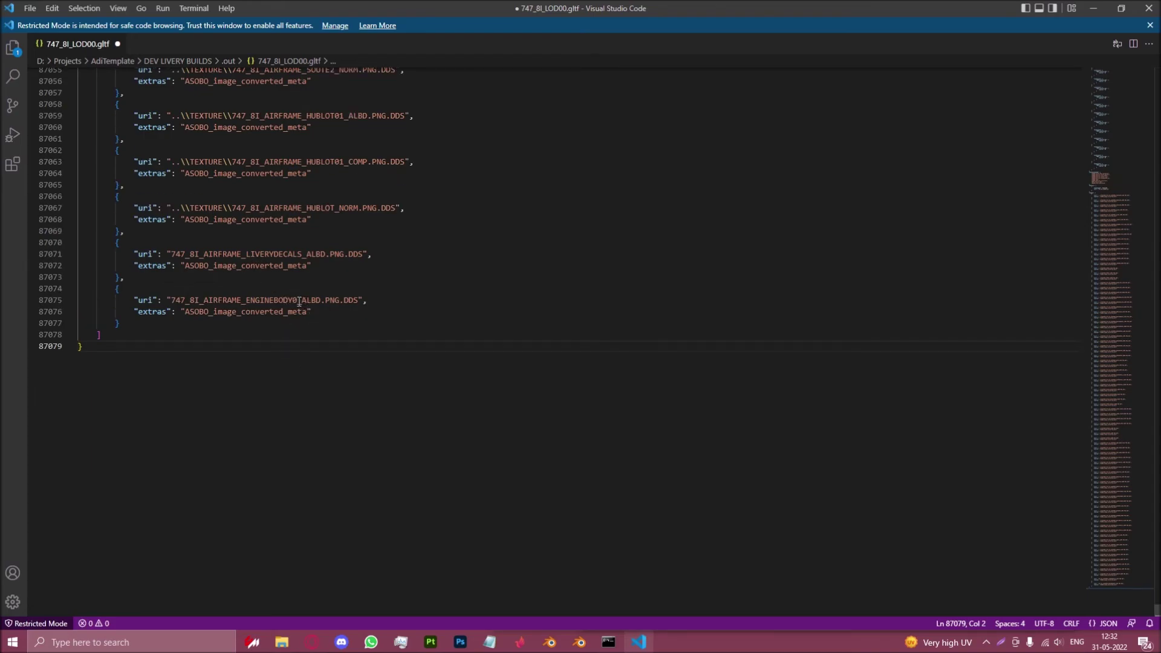
left_click_drag(299, 301, 247, 299)
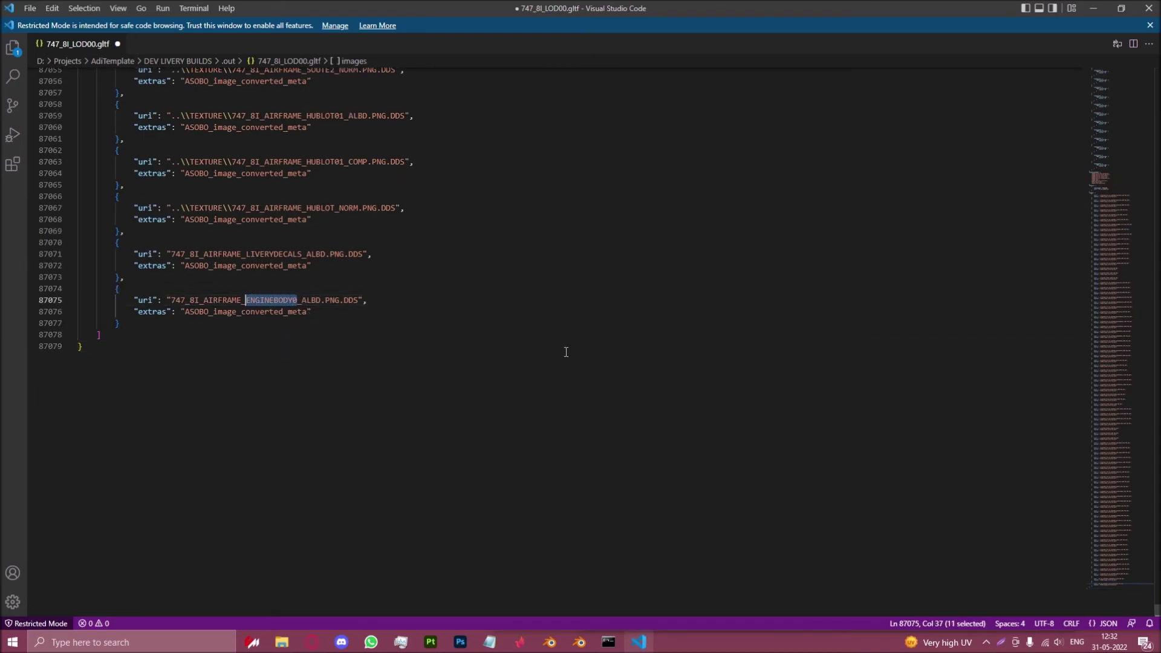
scroll(902, 454, "up", 20)
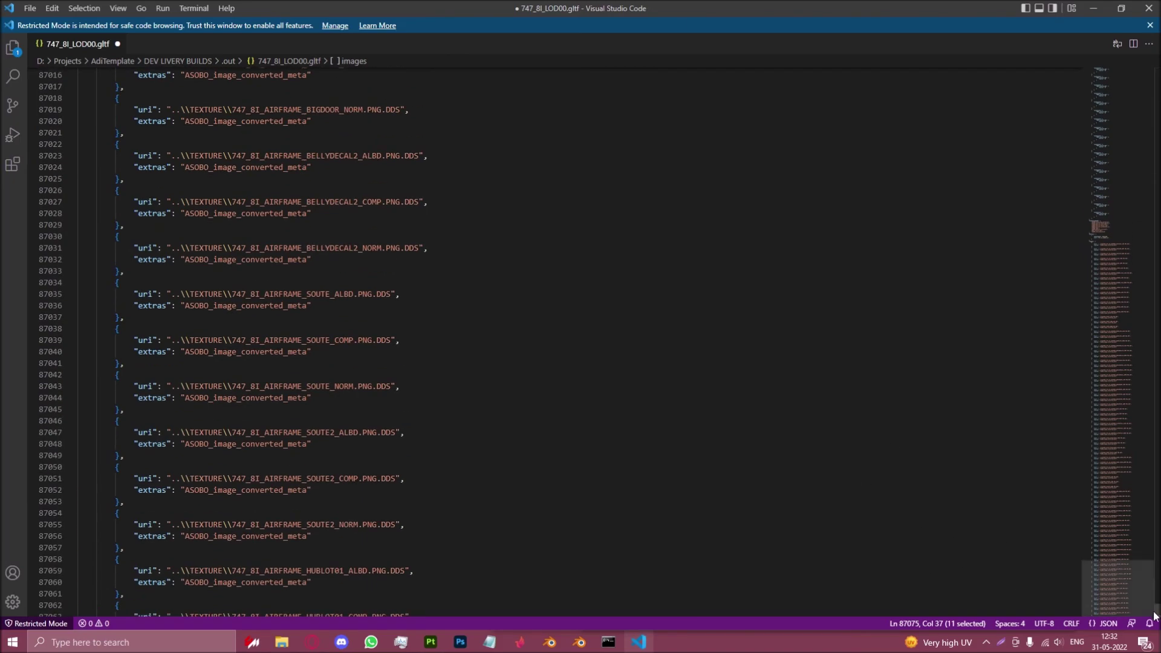
scroll(370, 514, "up", 20)
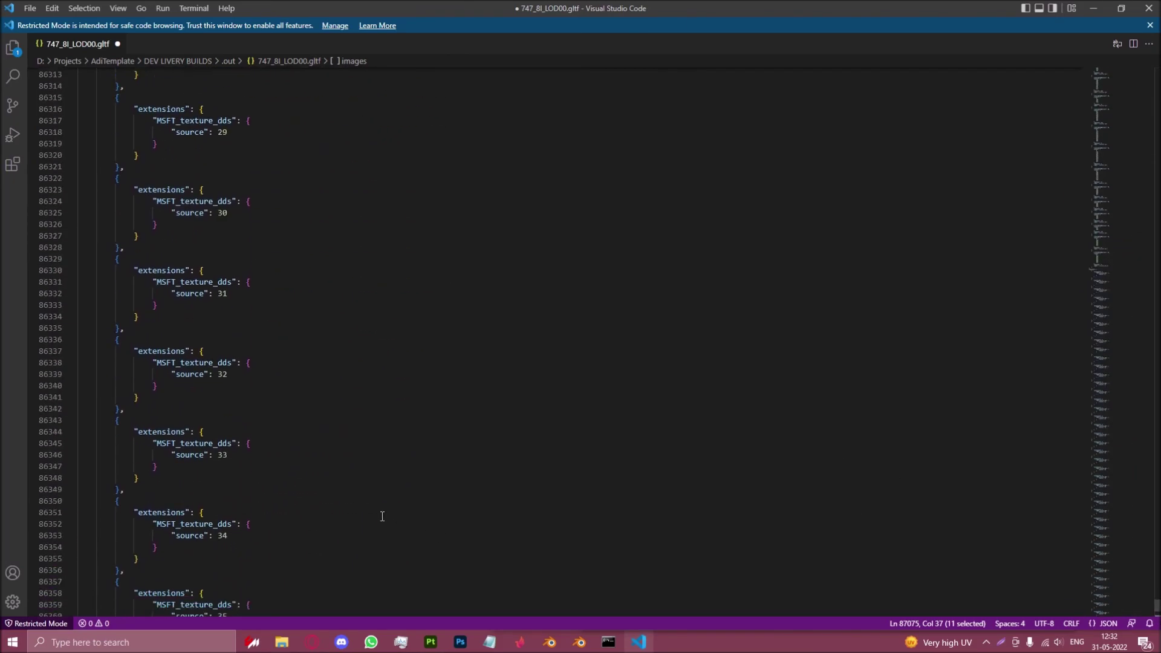
Search for 'materials' and select the entire Engine_BODY material block.
scroll(300, 461, "down", 20)
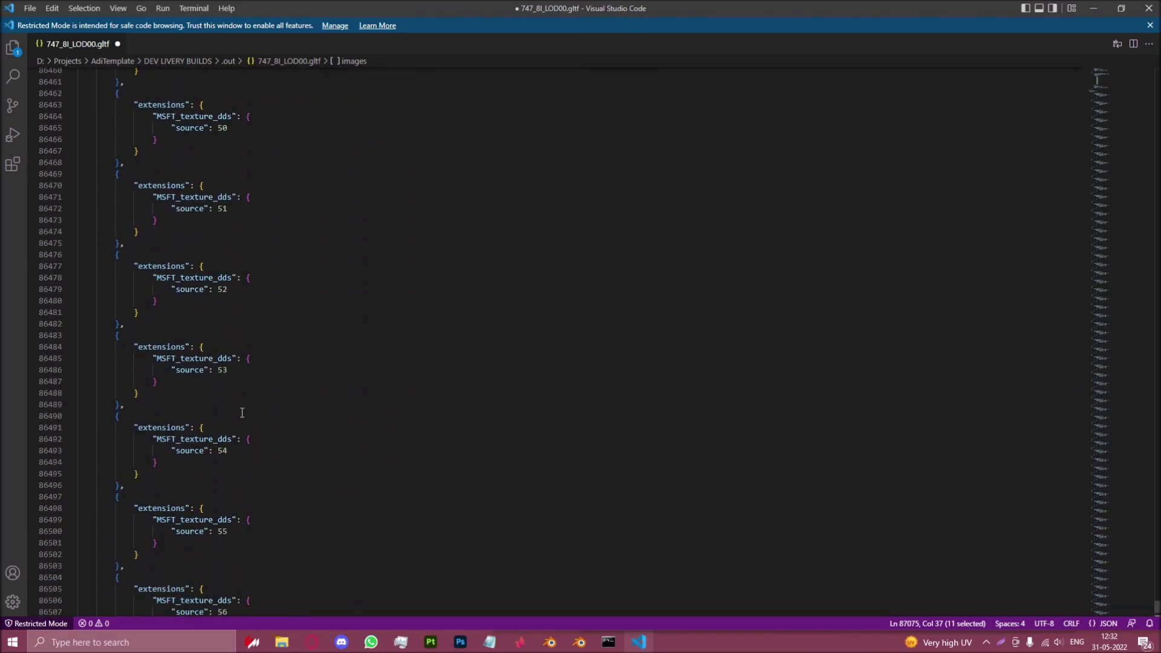
scroll(240, 409, "down", 20)
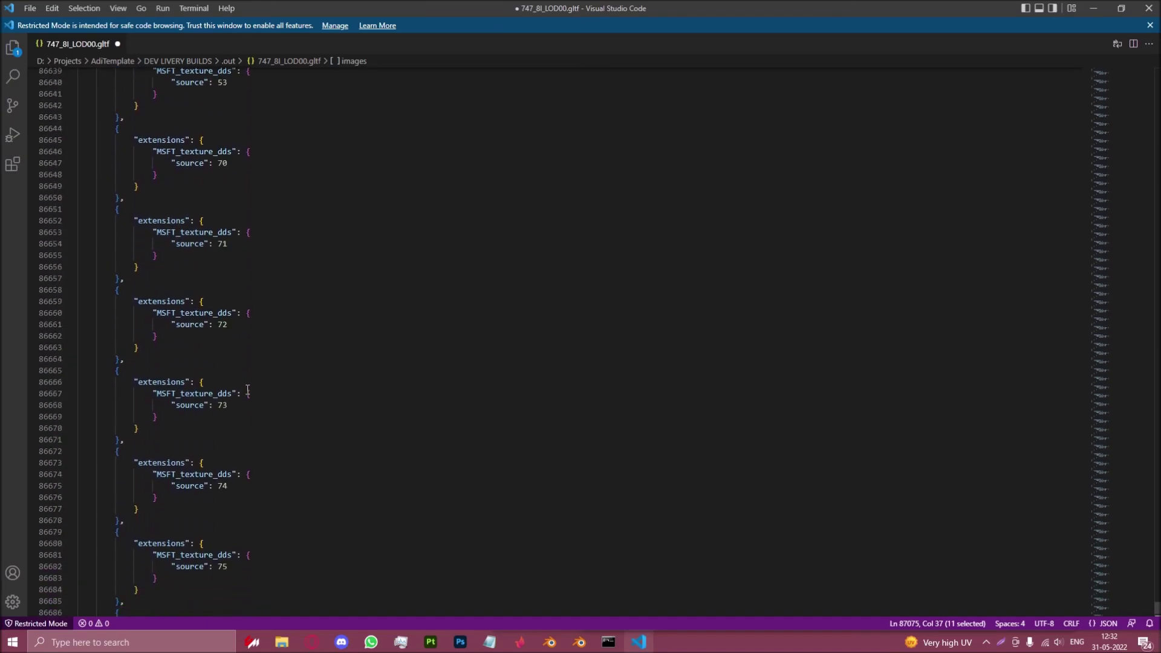
scroll(228, 385, "down", 6)
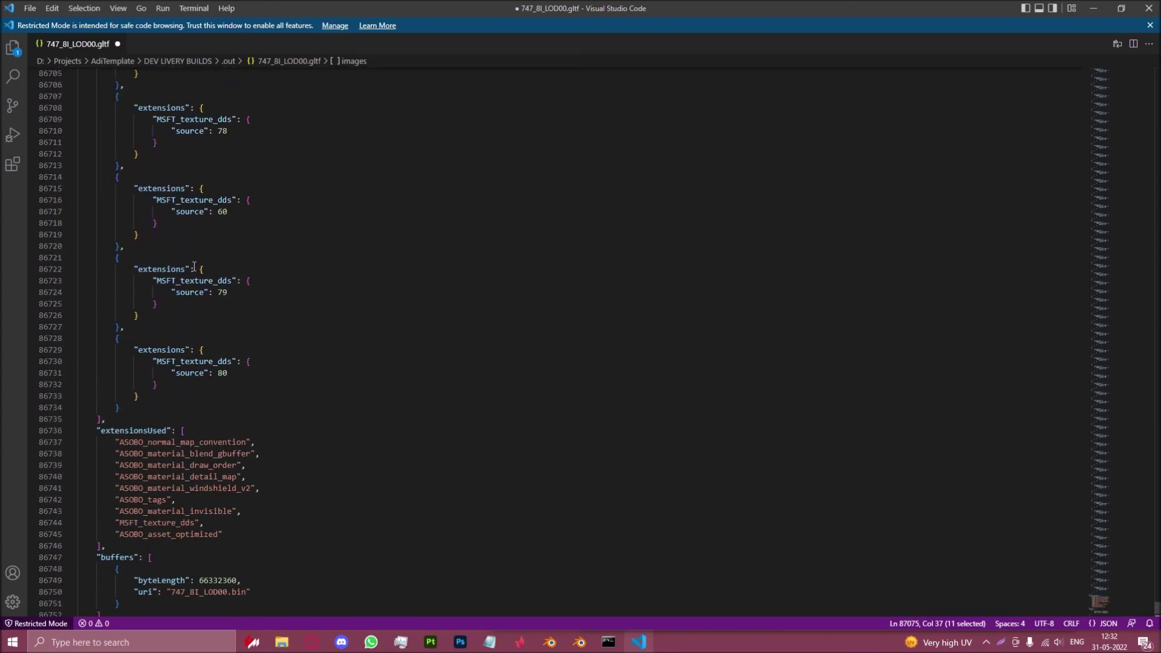
scroll(206, 372, "up", 6)
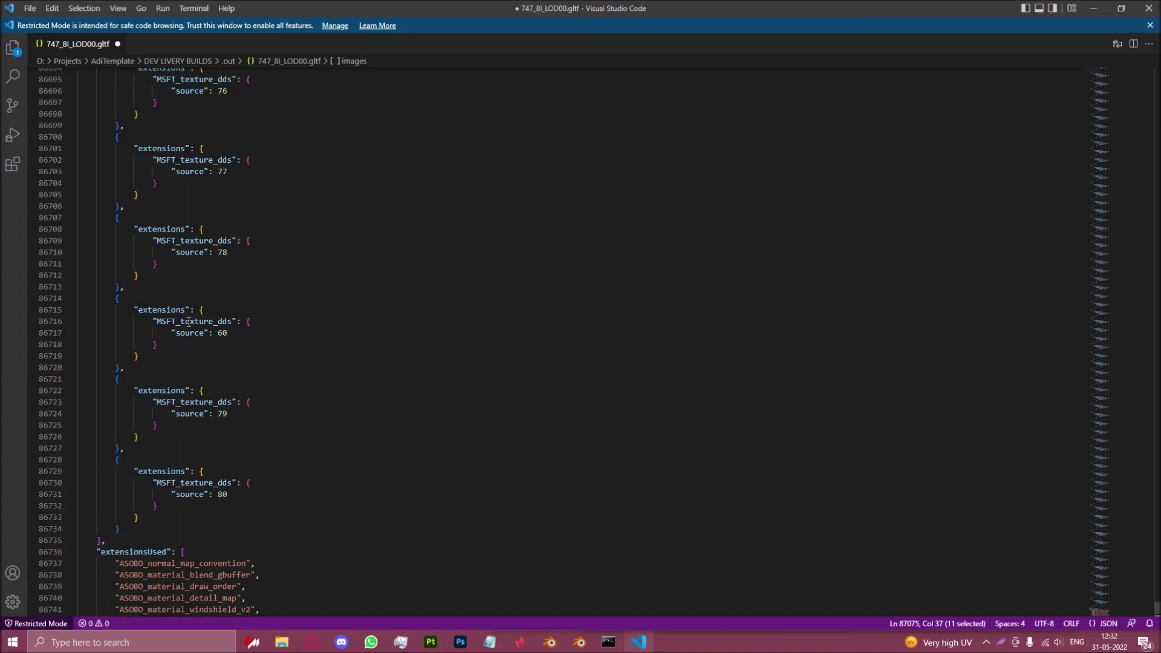
scroll(220, 363, "down", 4)
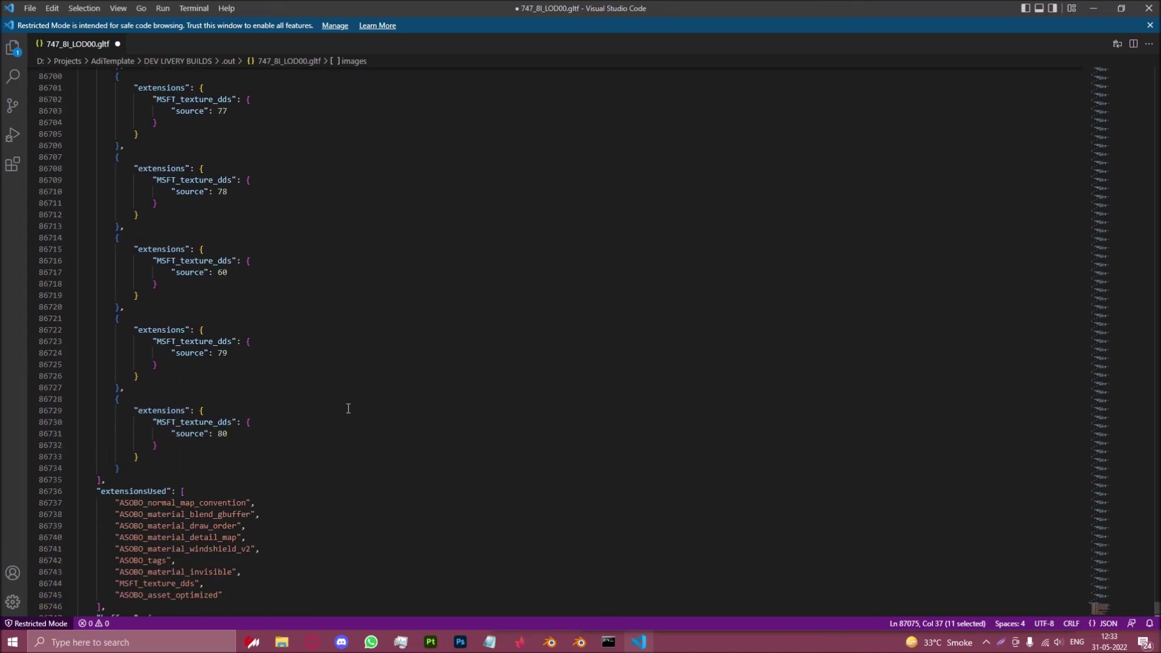
left_click_drag(1157, 612, 1138, 376)
key("ctrl+f")
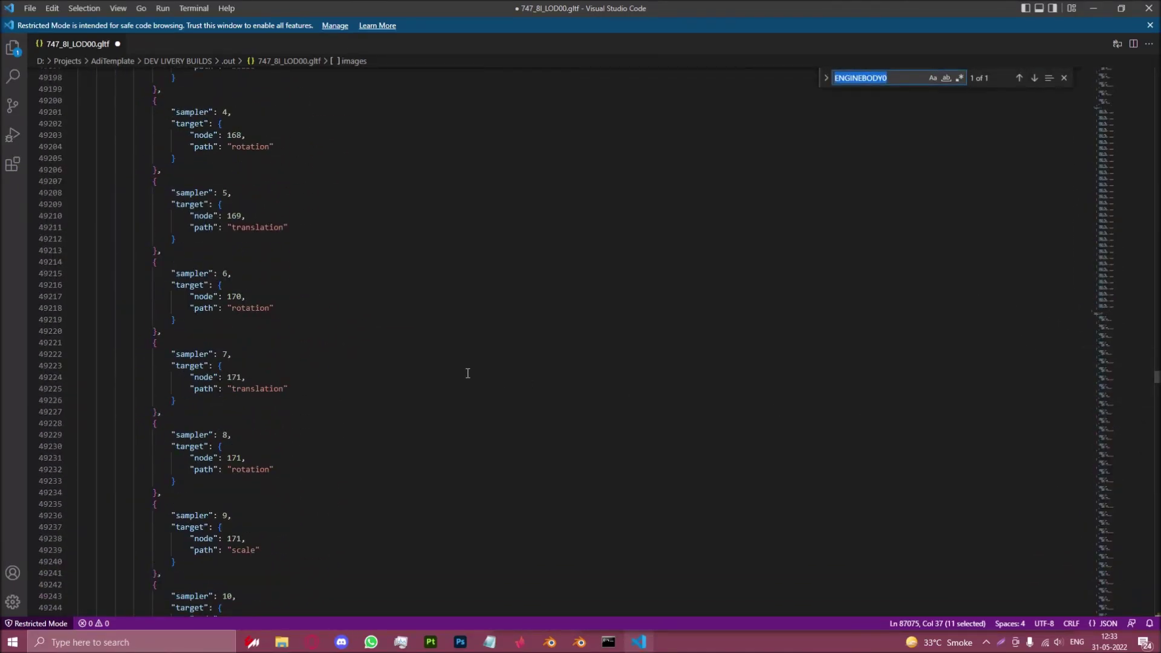
type("materials")
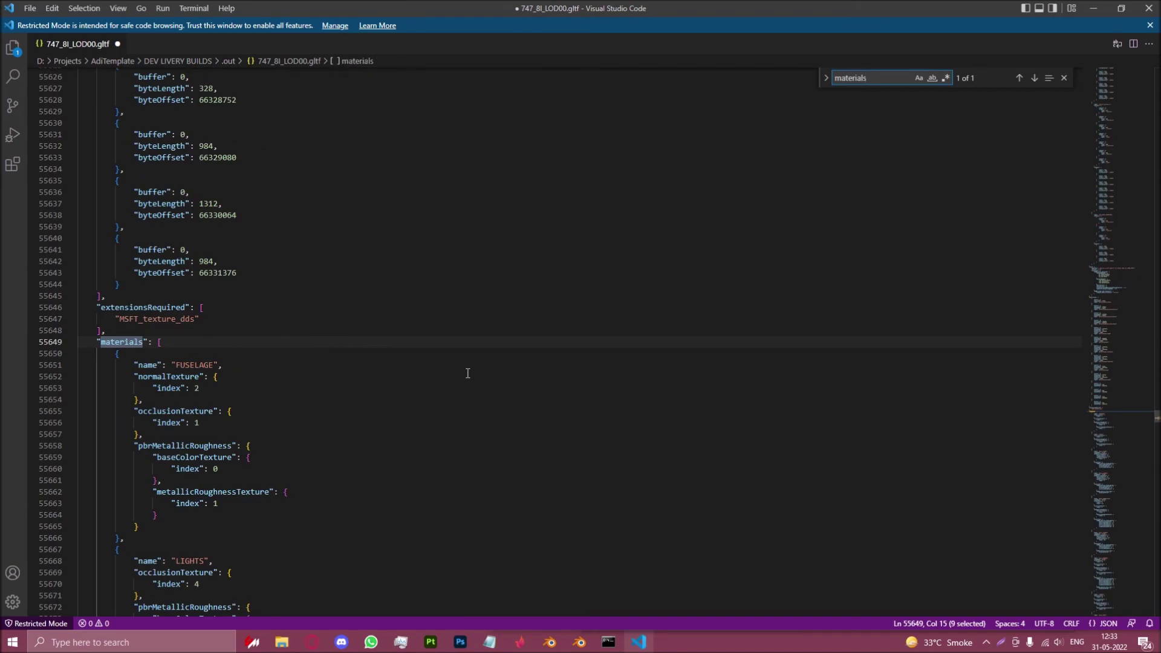
scroll(164, 374, "down", 2)
scroll(201, 502, "down", 20)
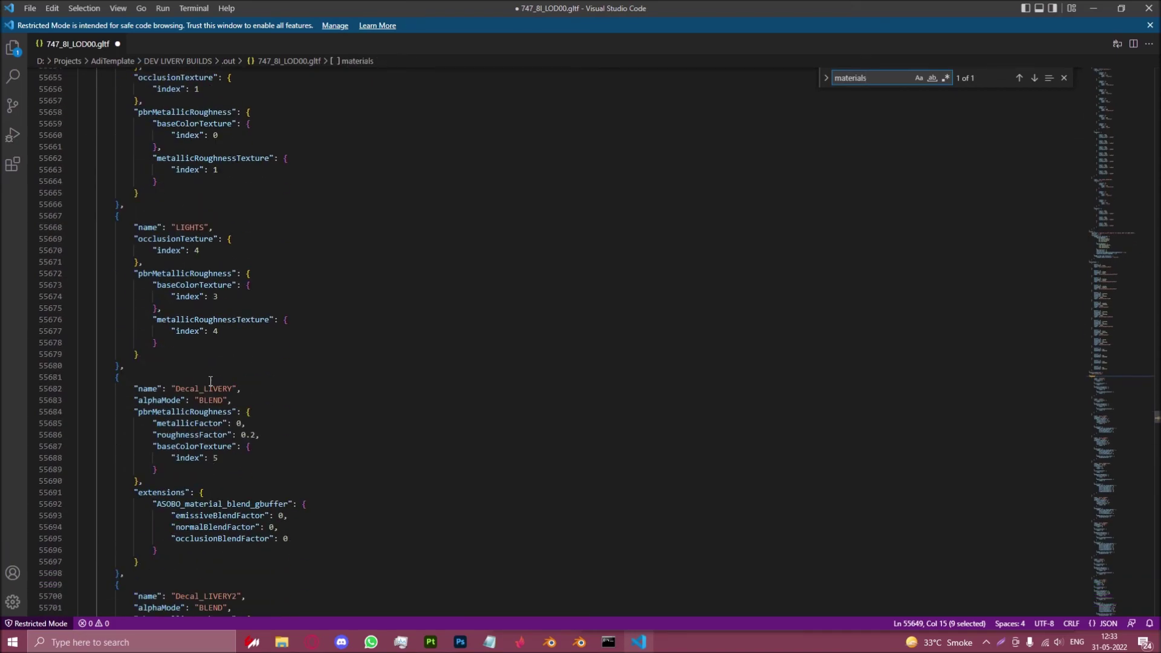
scroll(244, 361, "down", 20)
scroll(231, 352, "down", 19)
scroll(238, 346, "down", 14)
scroll(240, 343, "down", 20)
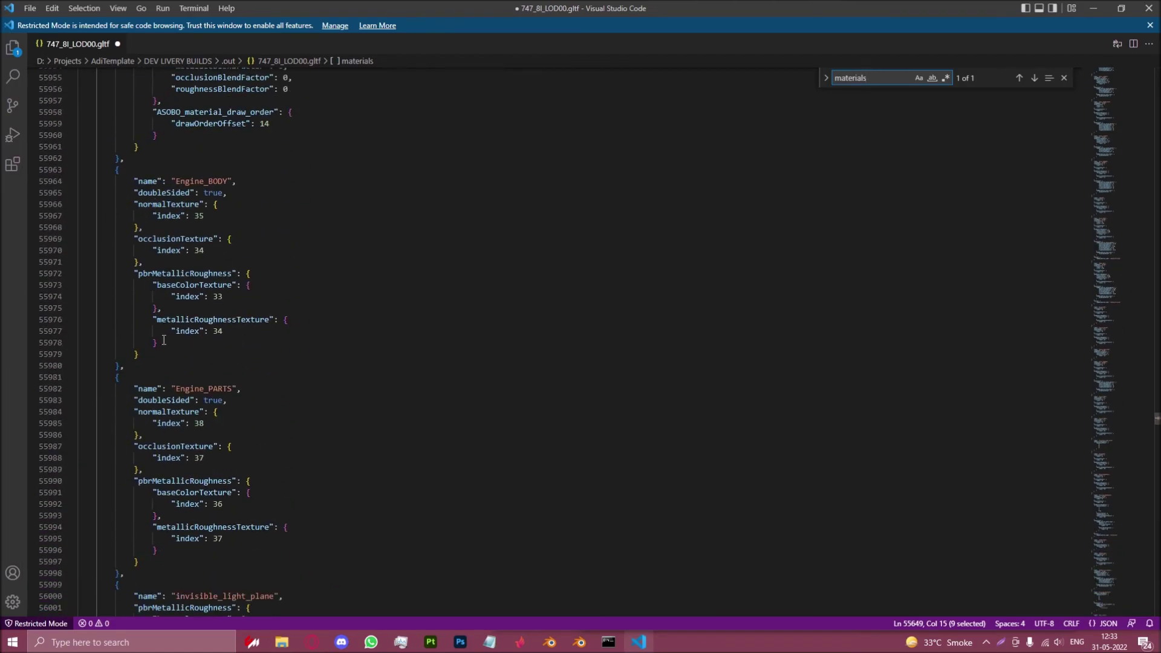
left_click_drag(132, 370, 29, 172)
key("ctrl+c")
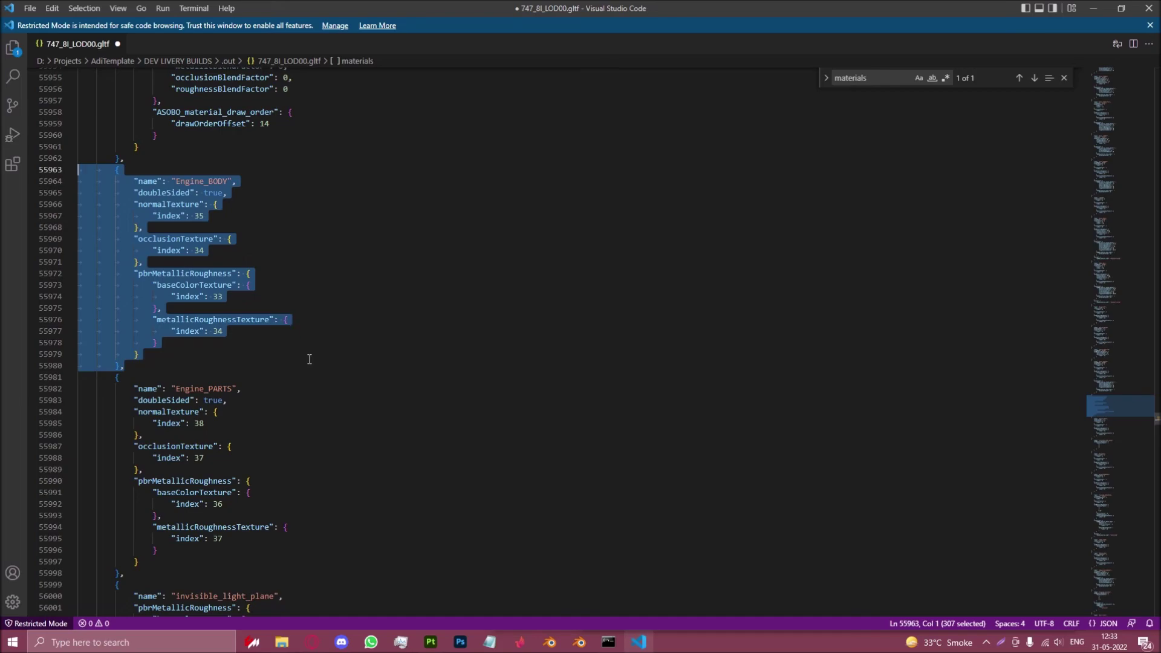
Paste the Engine_BODY block after the LIVERYDECALS material, removing the trailing comma.
key("ctrl+f")
type("LIVERYDECALS")
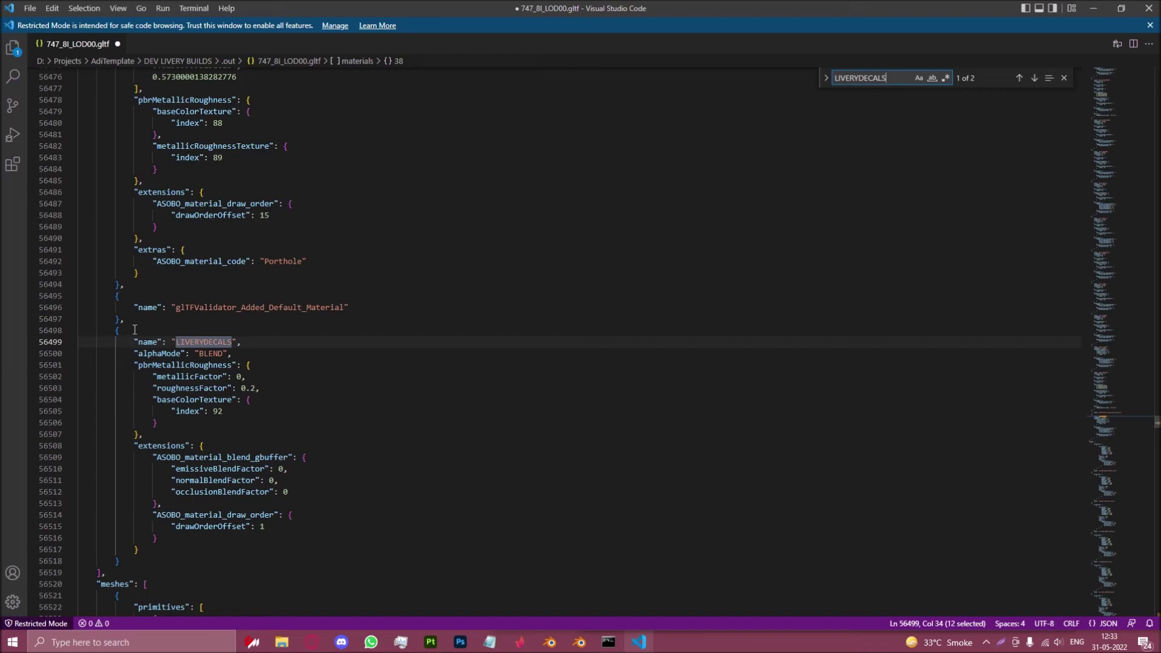
left_click(126, 562)
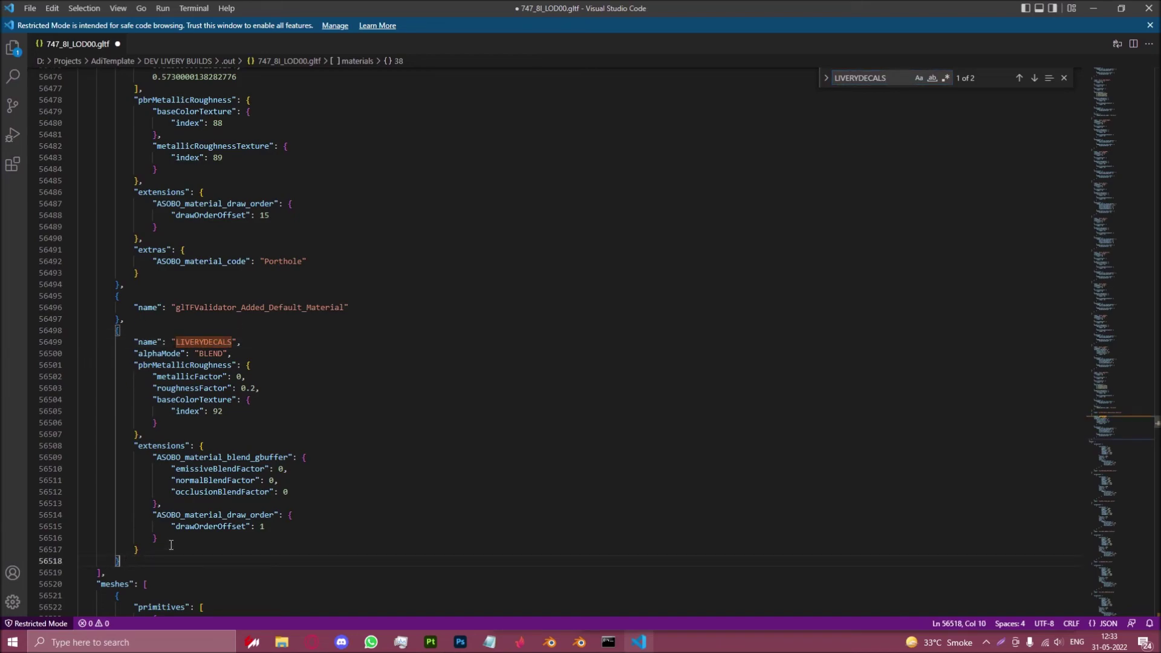
type(",")
key("Return")
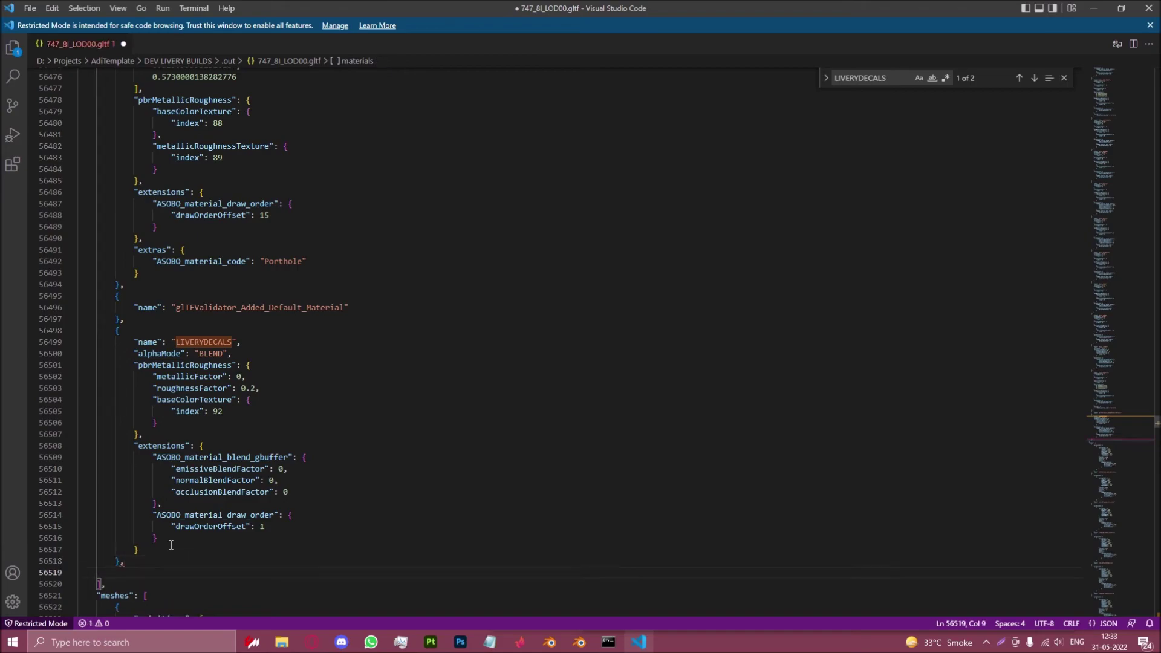
key("ctrl+v")
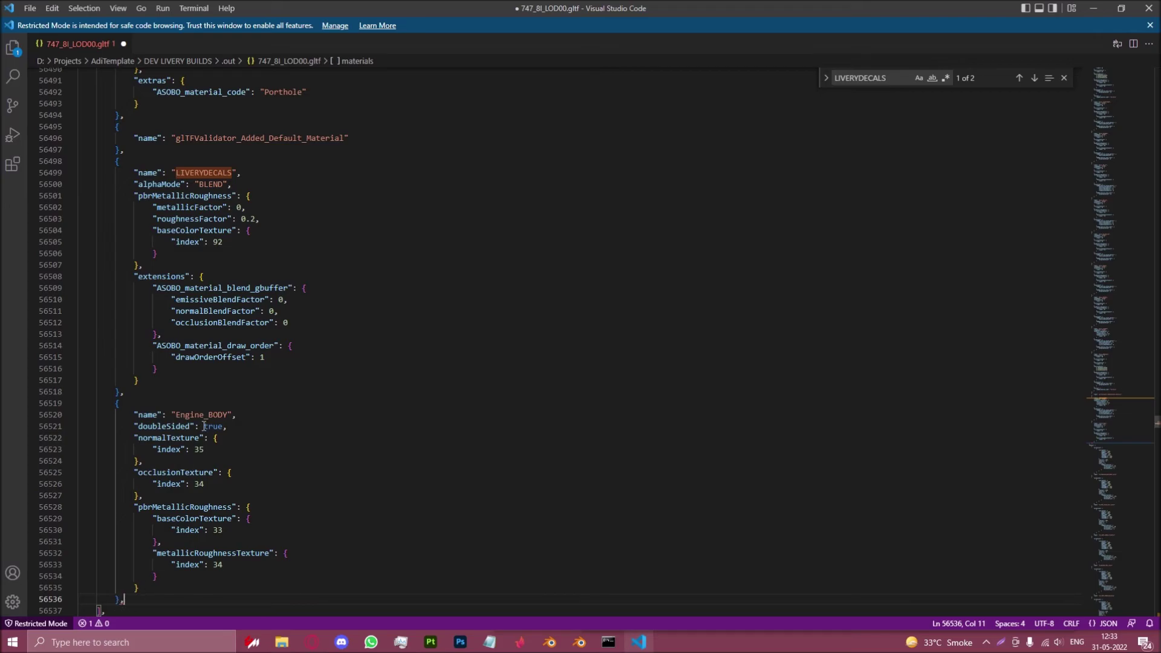
key("BackSpace")
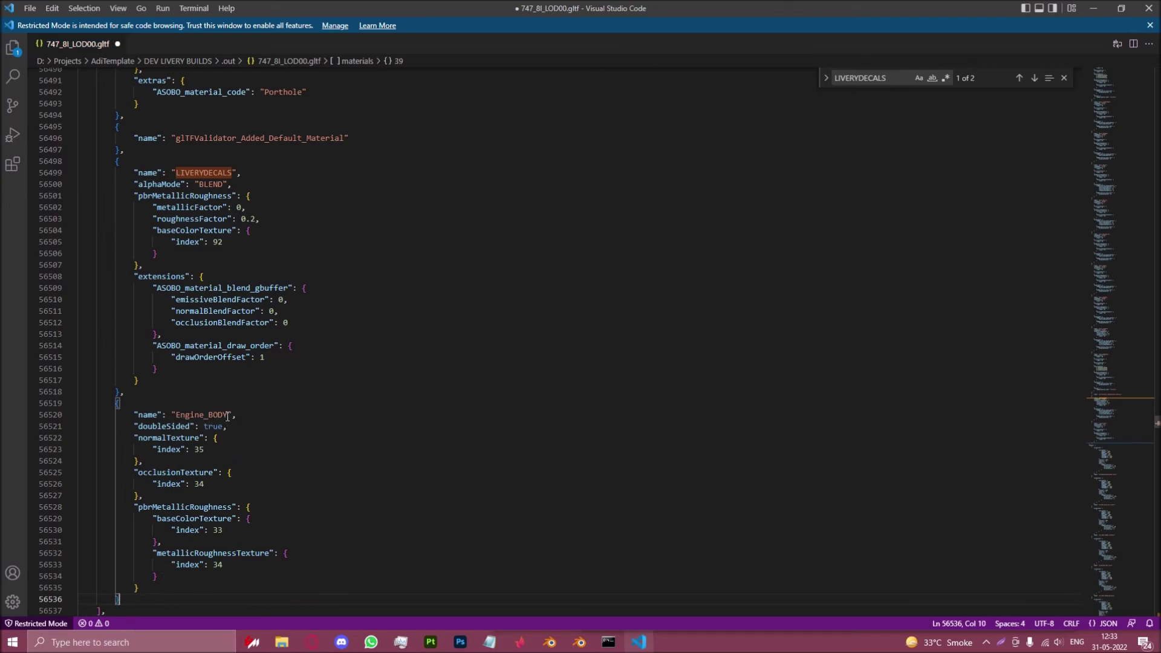
Rename the pasted material to Engine_BODY0 and locate its baseColorTexture index 33.
left_click(228, 416)
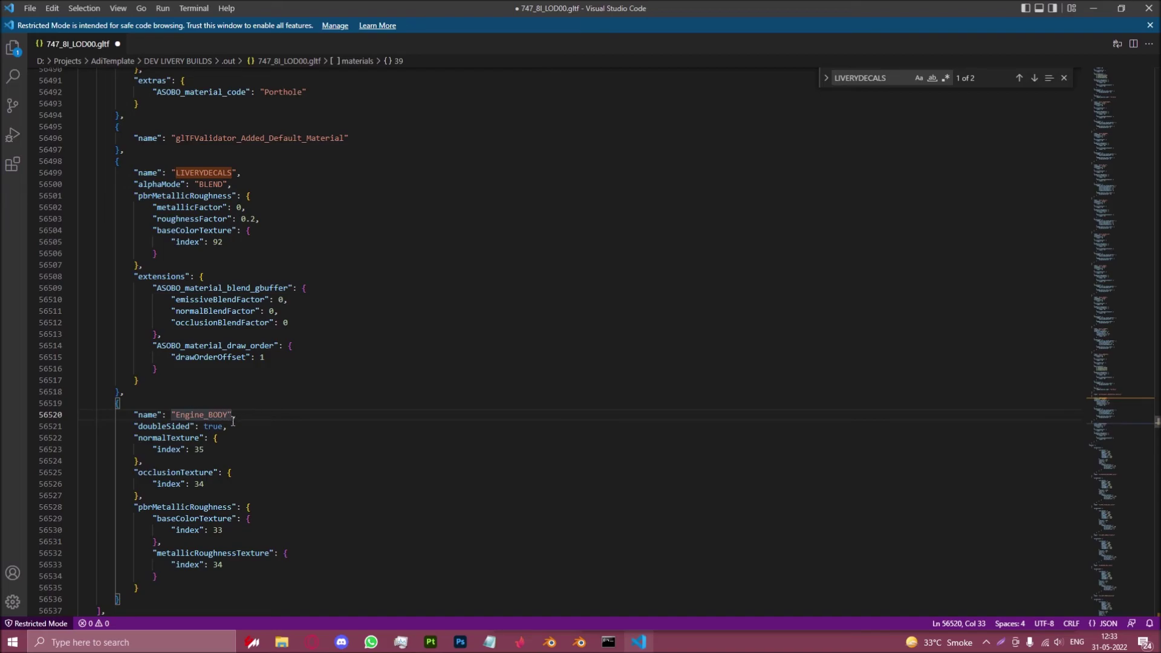
type("0")
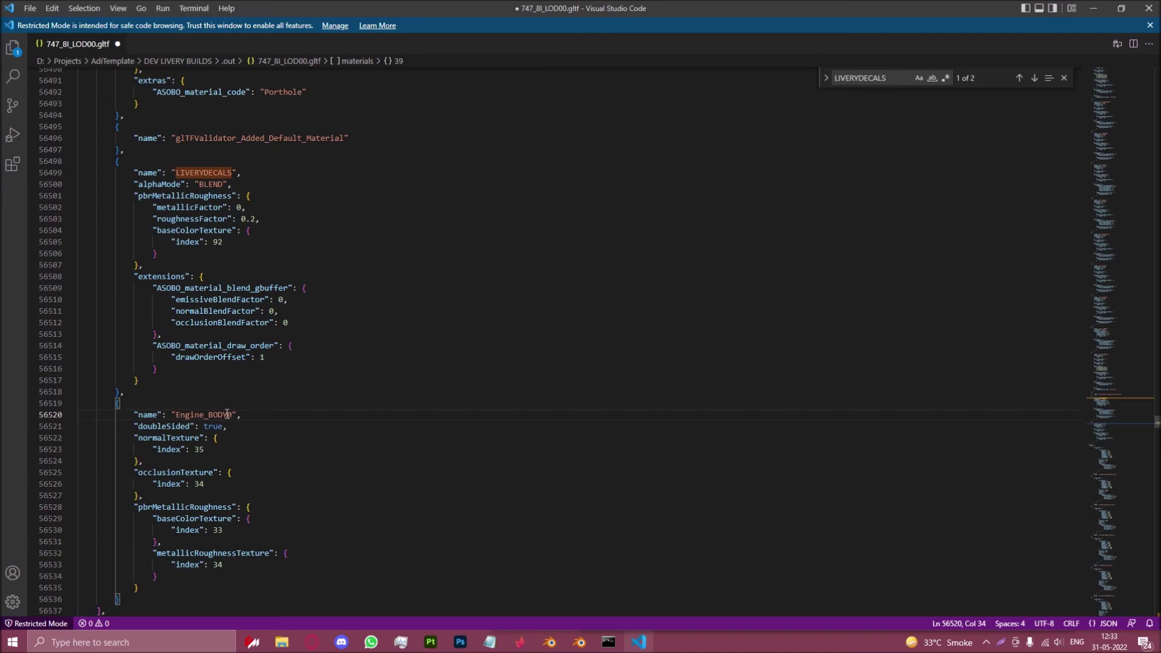
left_click_drag(232, 414, 175, 414)
left_click(146, 496)
scroll(269, 541, "down", 1)
left_click(272, 500)
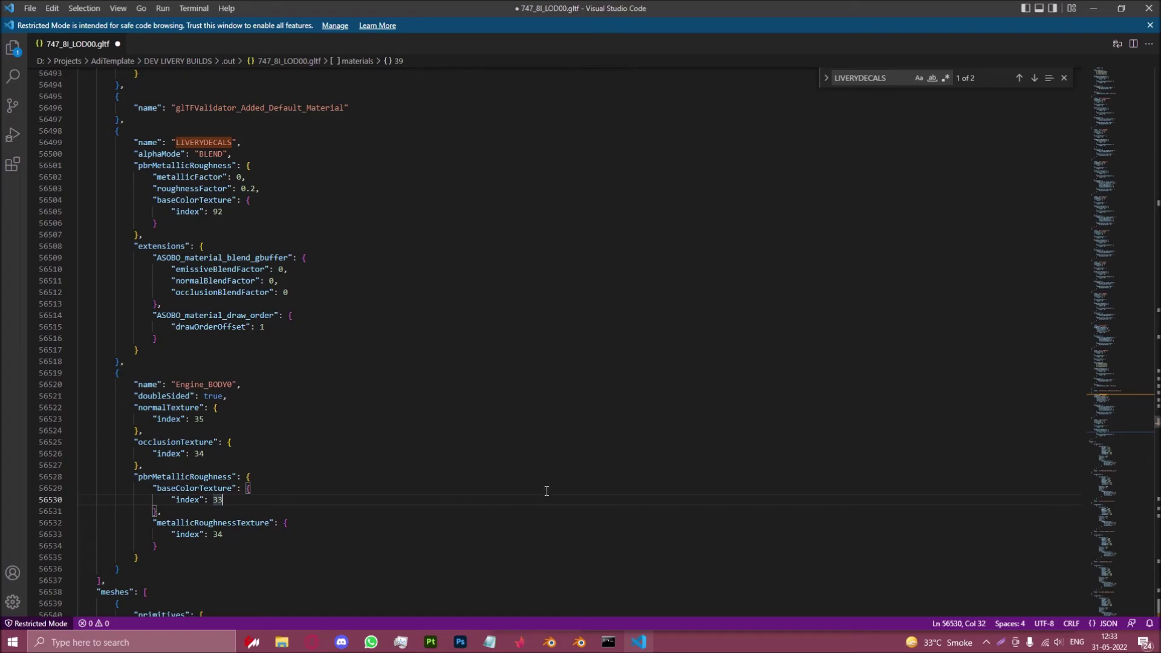
Confirm the ENGINEBODY0 DDS is the last entry in the images list.
mouse_move(281, 642)
left_click(1079, 442)
left_click_drag(1156, 427, 1157, 617)
scroll(522, 401, "up", 5)
scroll(522, 402, "up", 3)
left_click_drag(311, 311, 78, 302)
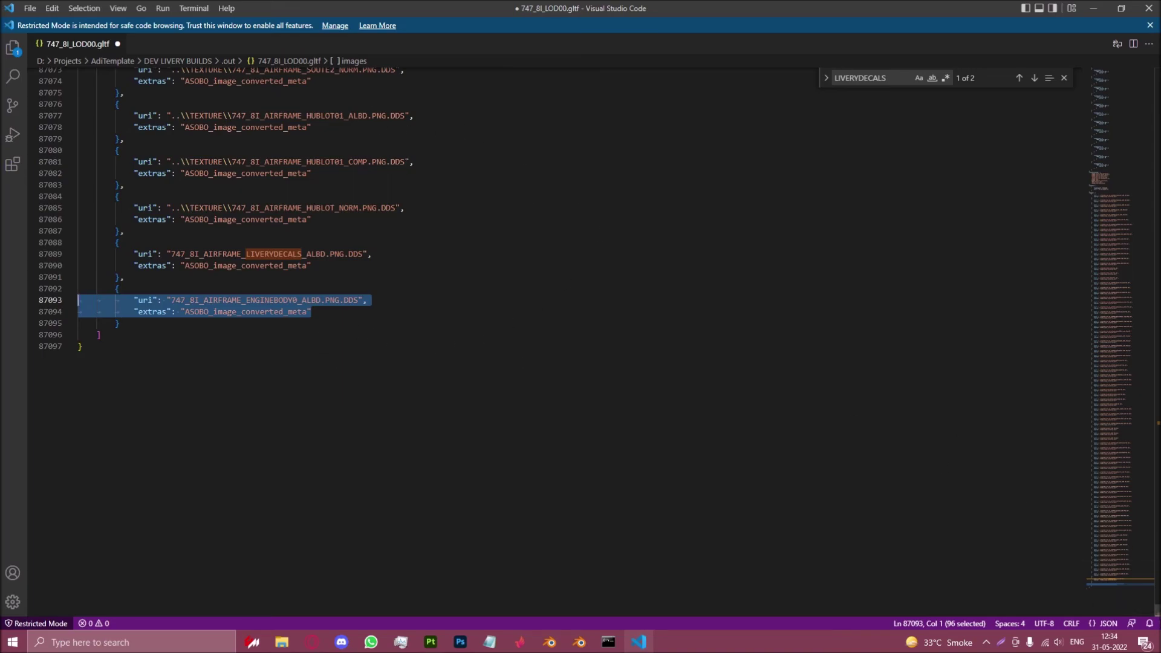
left_click_drag(1157, 609, 1145, 470)
Change Engine_BODY0's baseColorTexture index from 33 to 93, following LIVERYDECALS' 92.
key("ctrl+f")
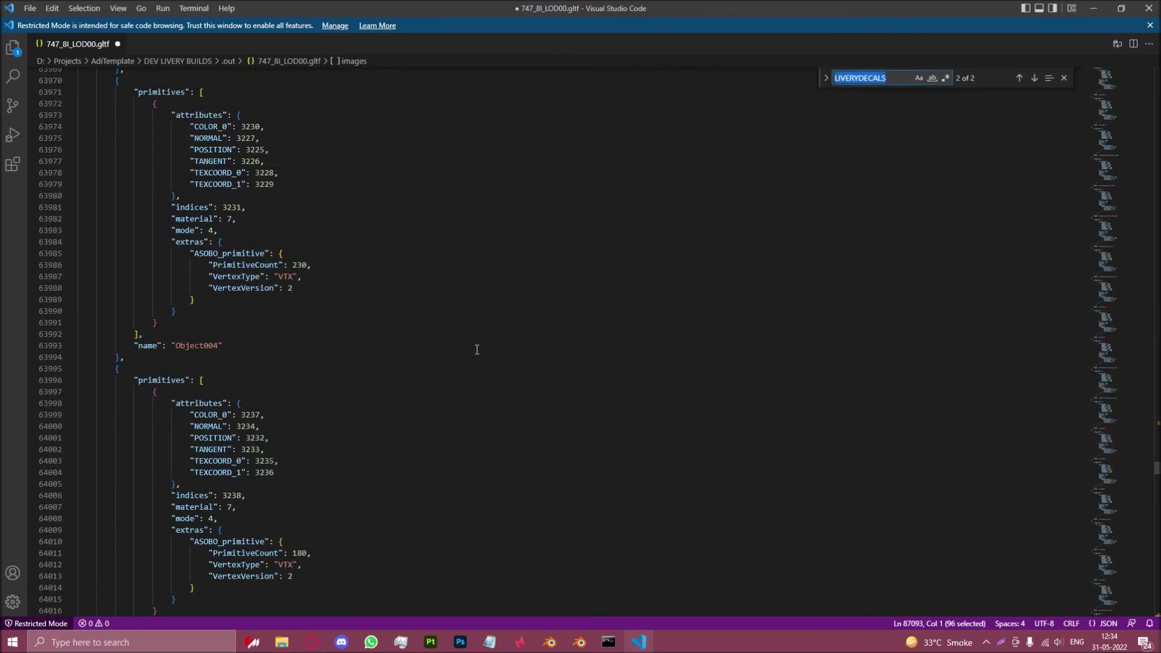
type("En")
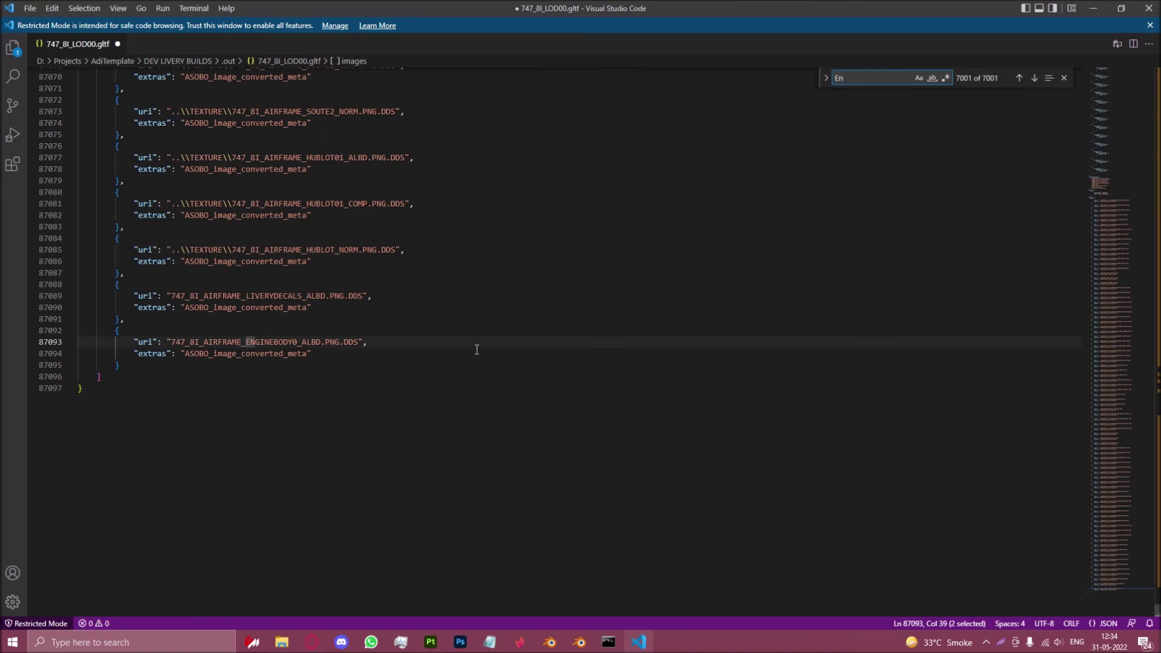
type("gine_BODY0")
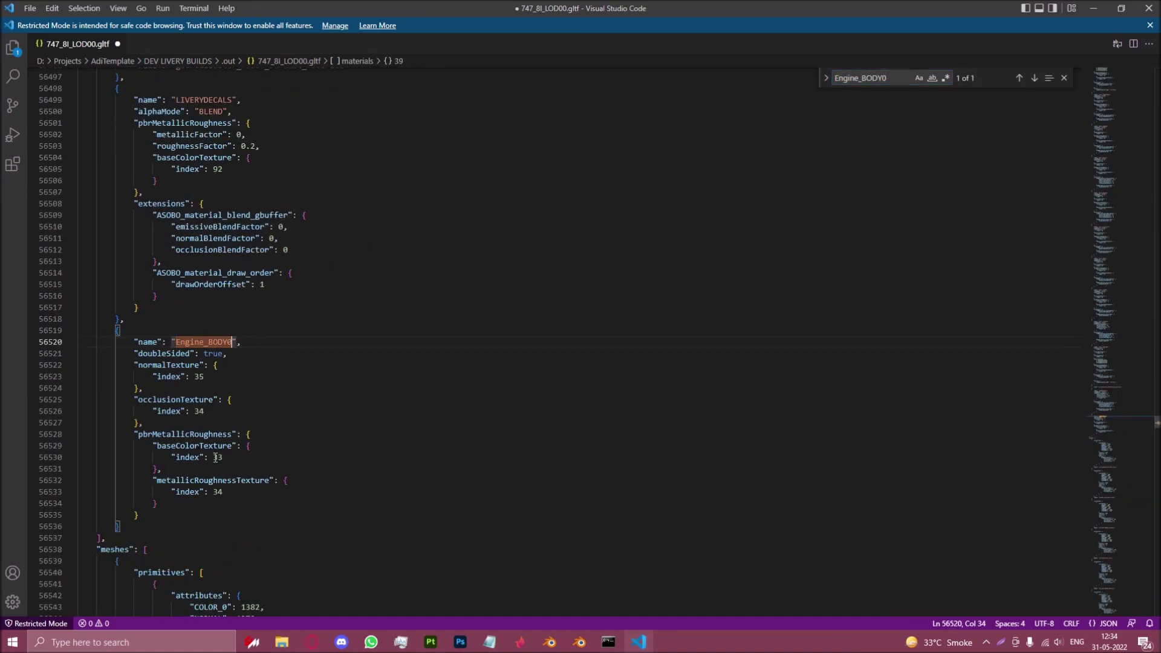
left_click_drag(216, 457, 212, 457)
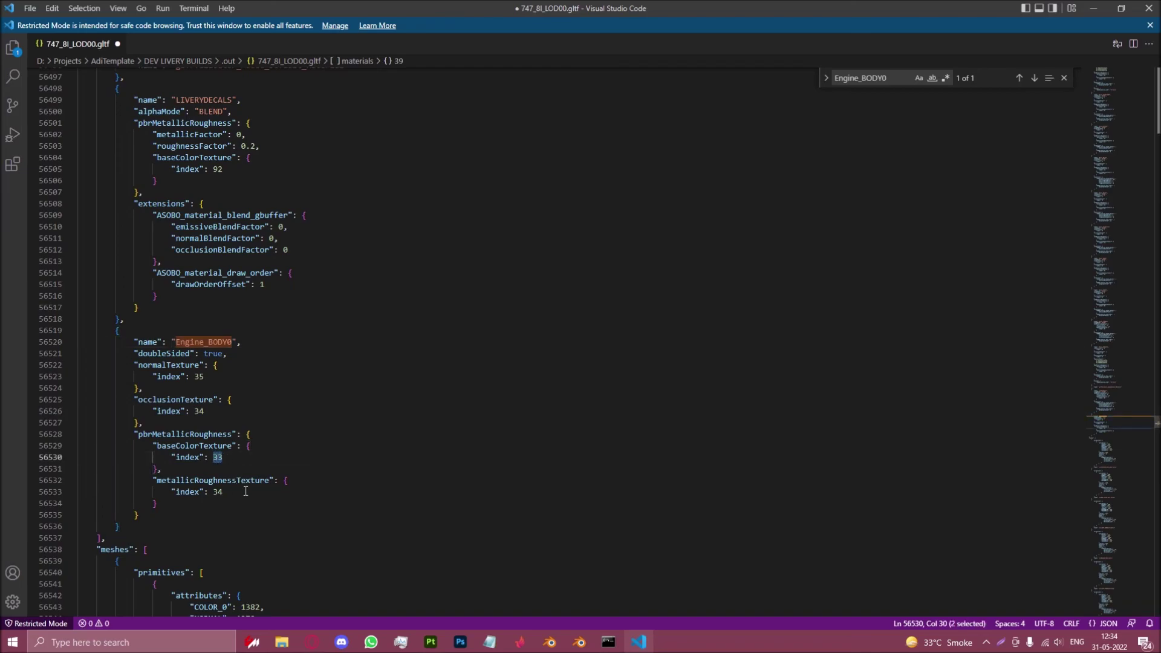
scroll(246, 230, "up", 1)
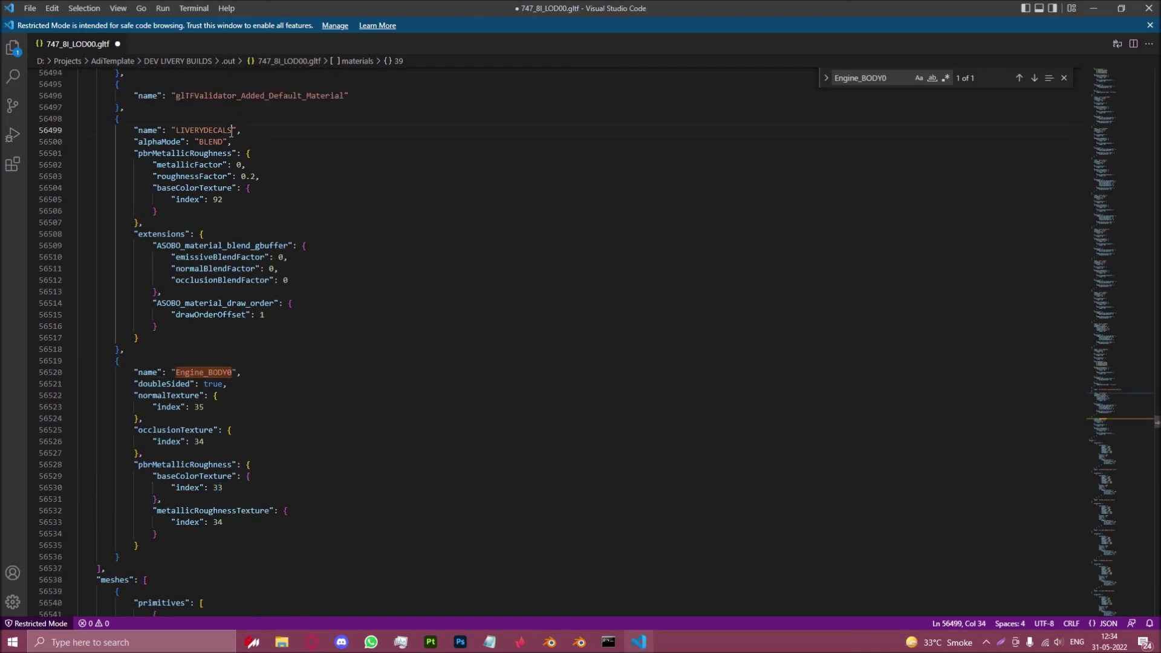
left_click_drag(232, 130, 175, 131)
left_click_drag(225, 199, 212, 199)
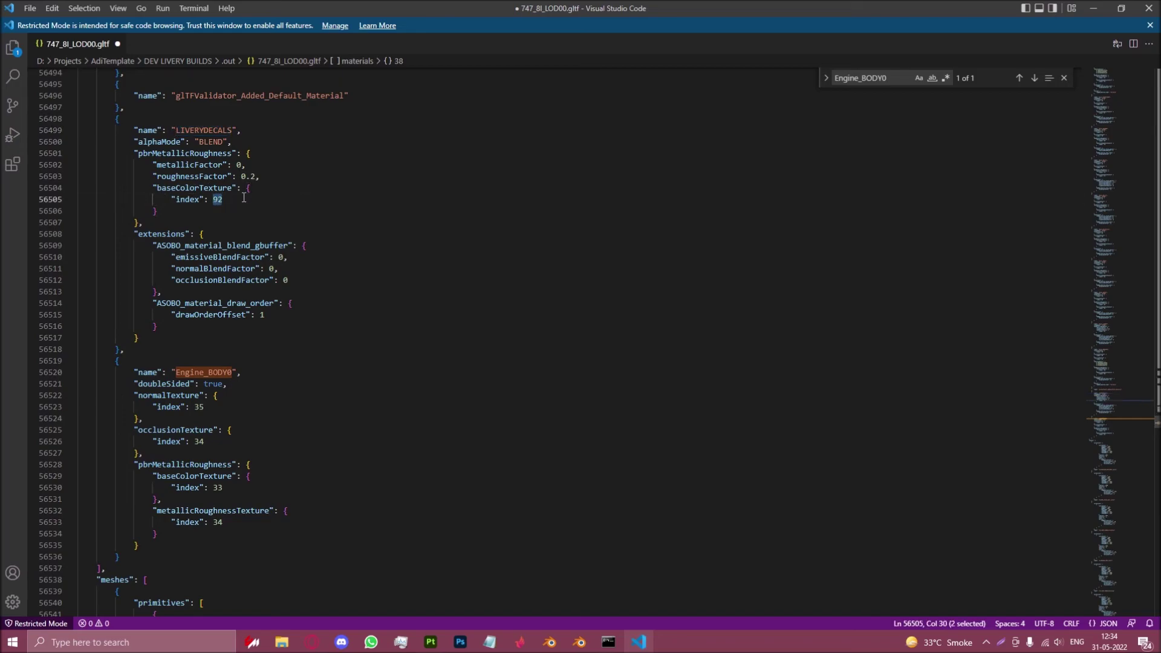
left_click(229, 491)
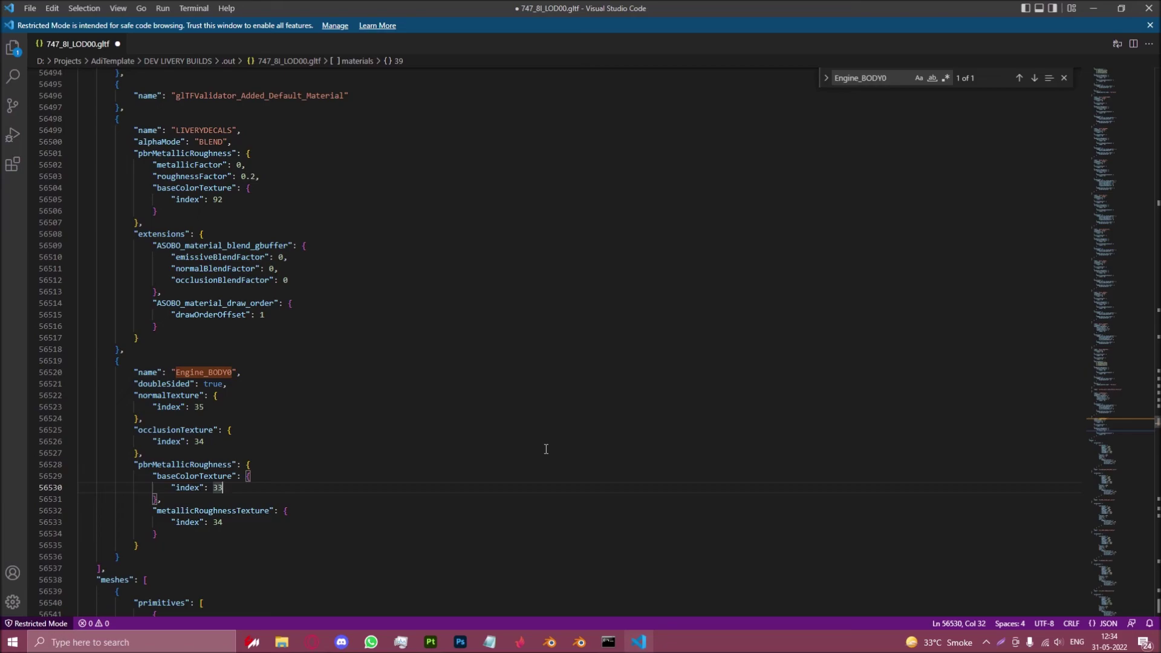
type("93")
left_click(224, 201)
left_click(223, 491)
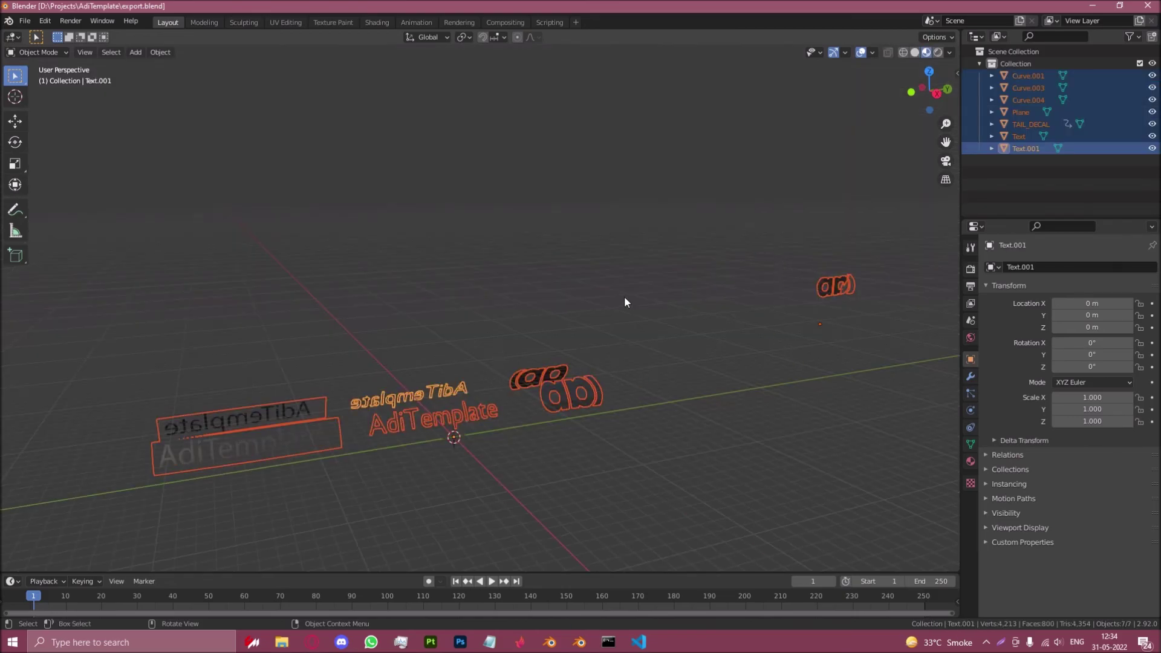
Select the Text object in Blender, then search the glTF for 'Text' to find its mesh.
left_click(710, 302)
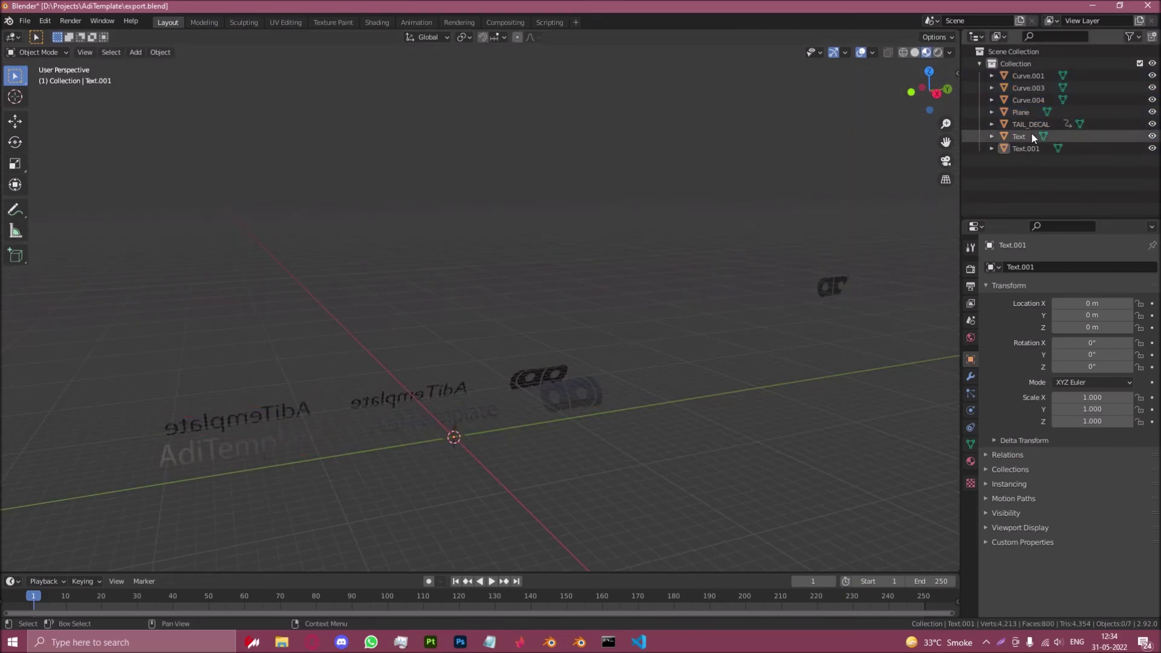
middle_click_drag(578, 352, 677, 326)
left_click(998, 138)
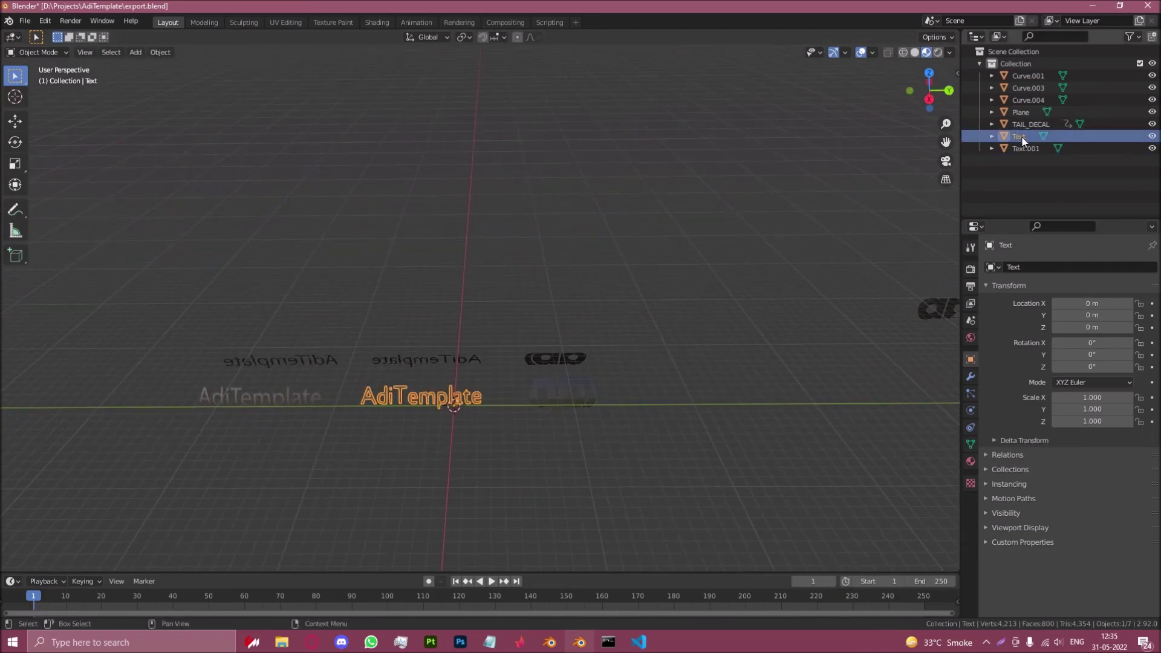
key("alt+Tab")
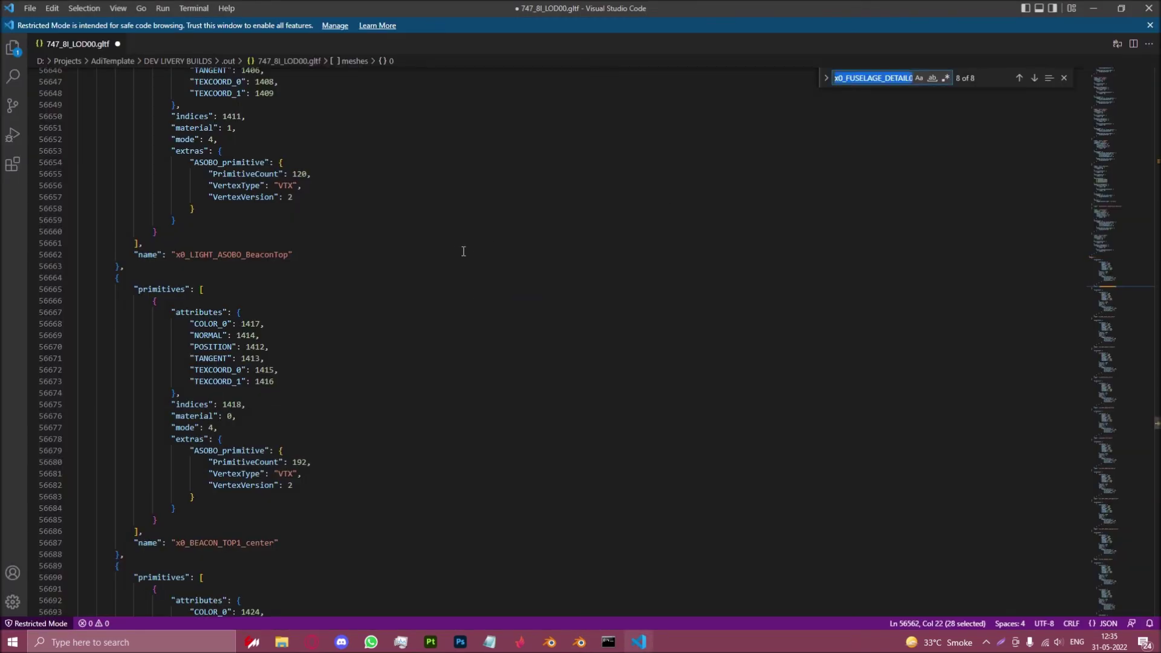
type("Text")
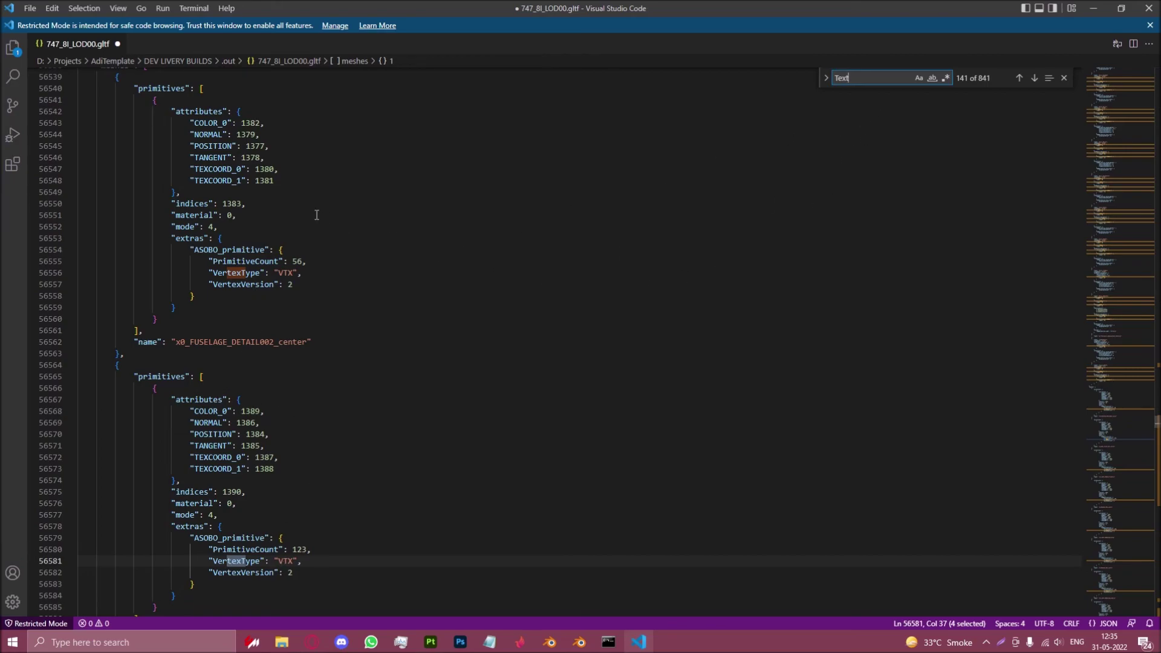
key("alt+Tab")
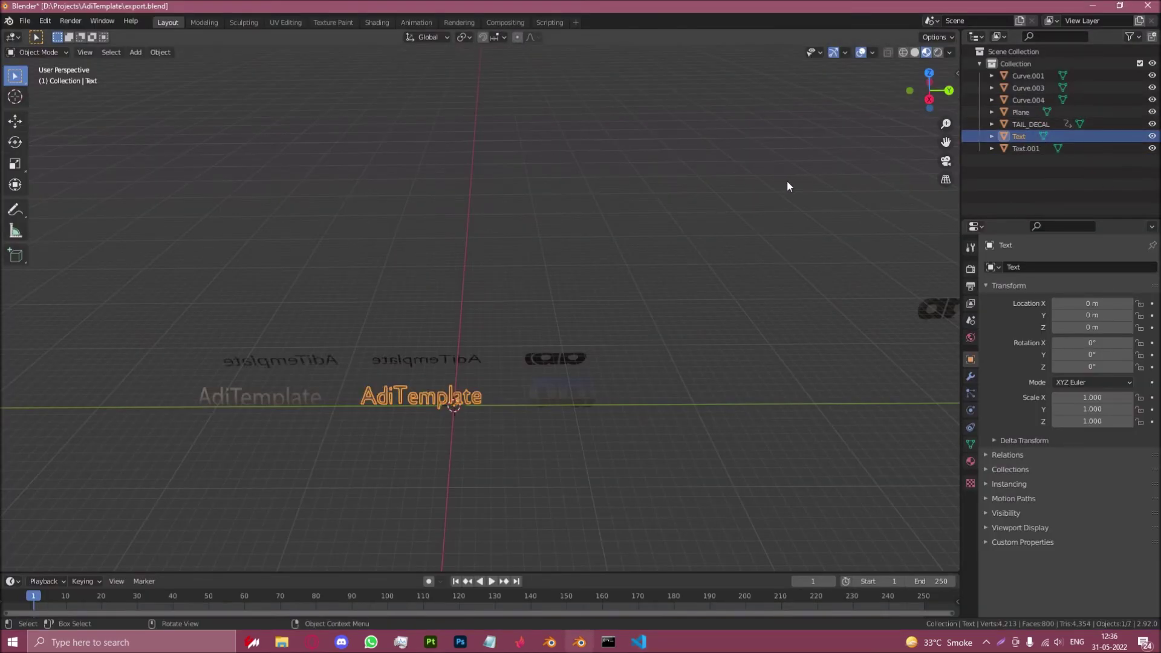
key("alt+Tab")
Find the Plane mesh entry and match its material 38 to the LIVERYDECALS slot in Blender.
type("lane")
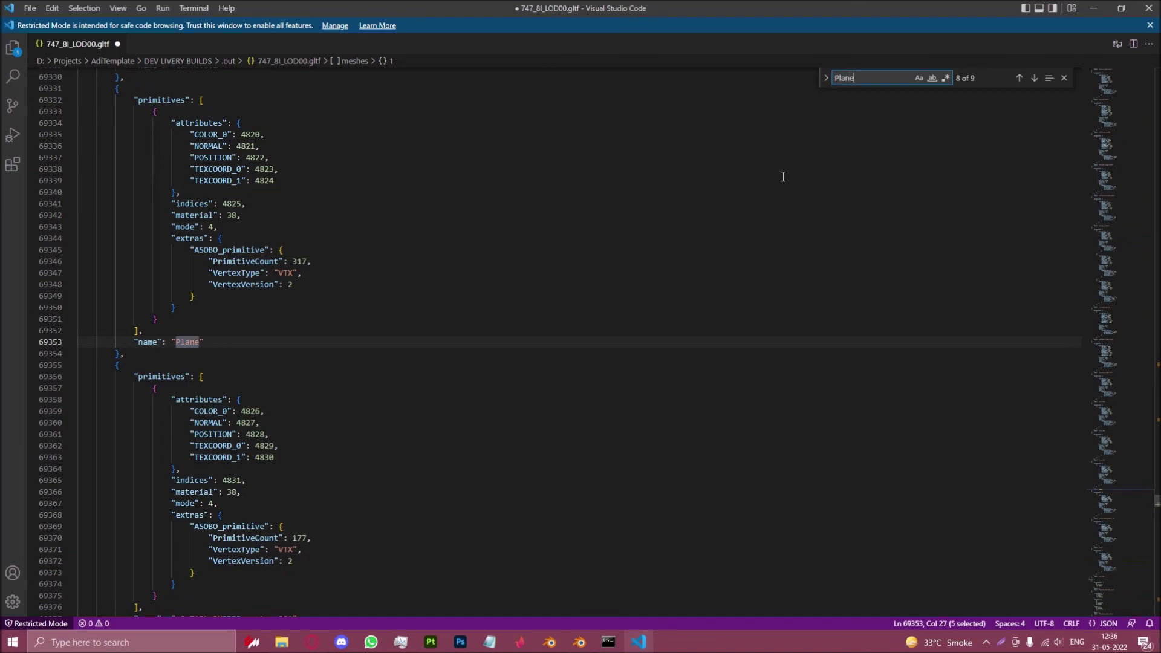
scroll(178, 310, "up", 2)
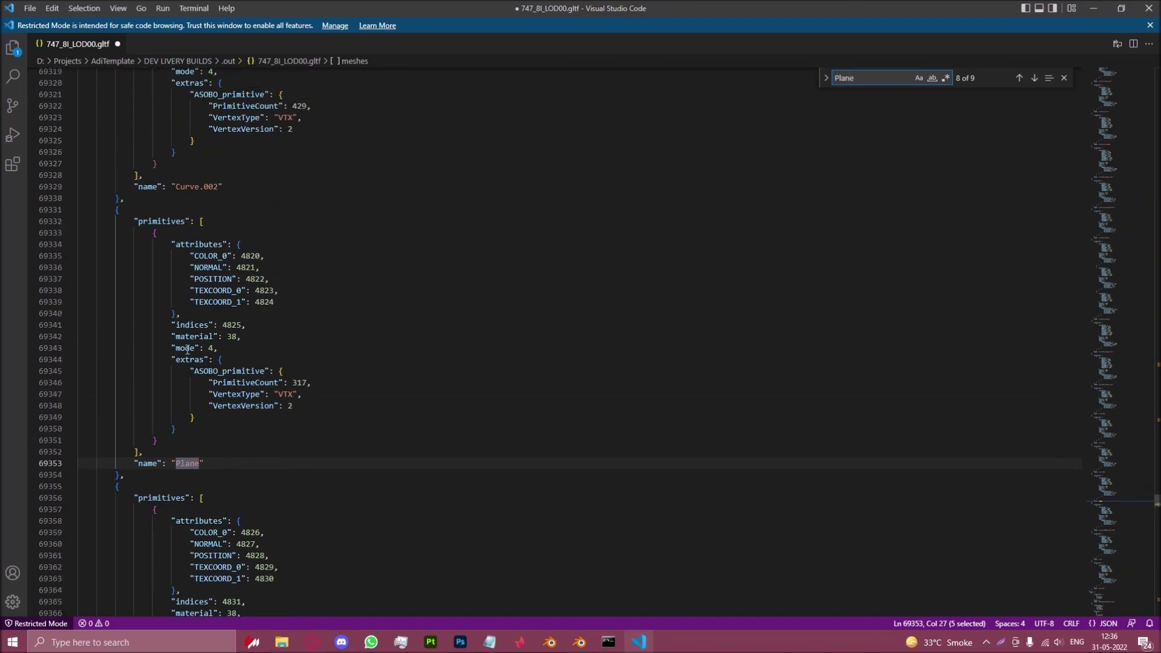
double_click(230, 337)
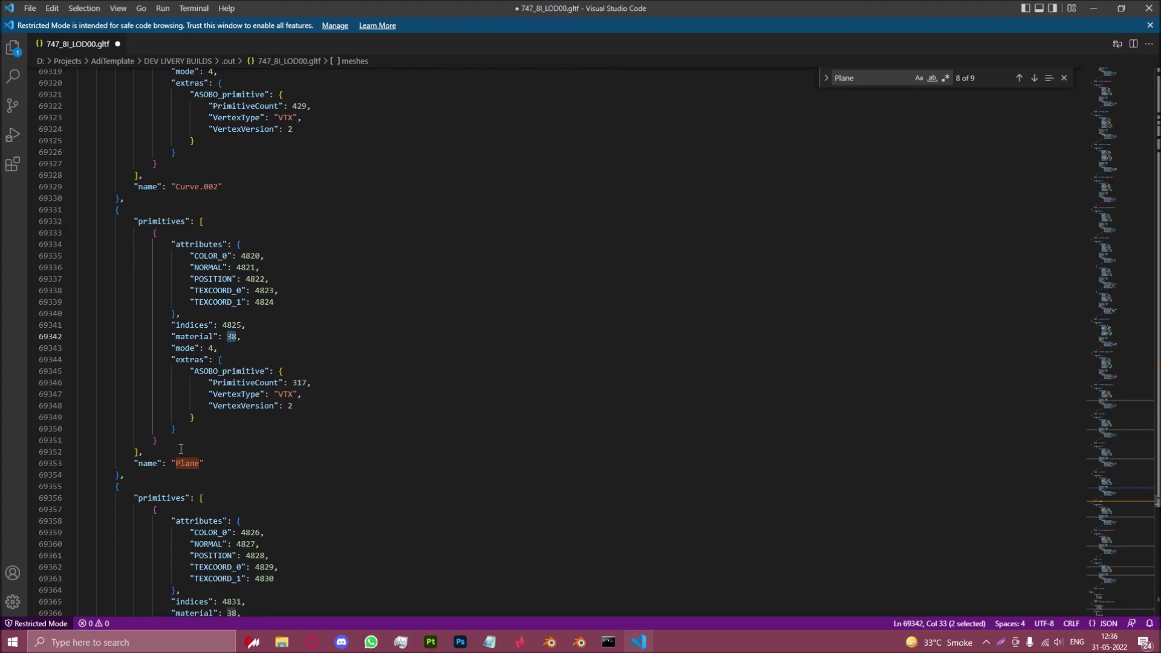
key("alt+Tab")
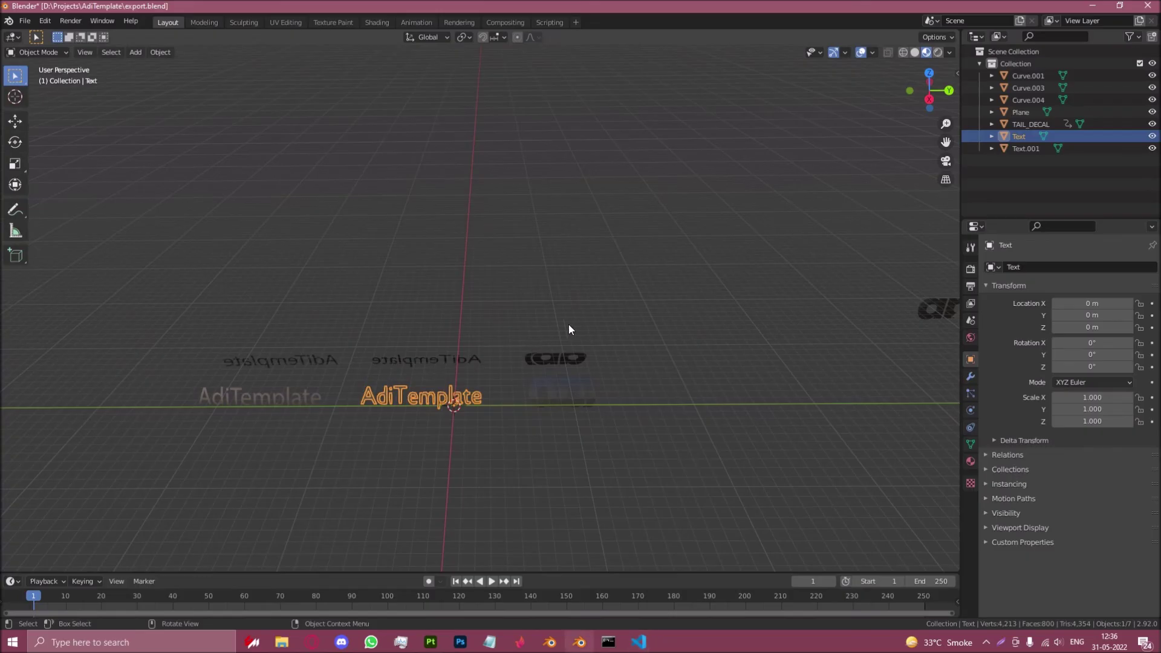
left_click(1021, 112)
left_click(971, 461)
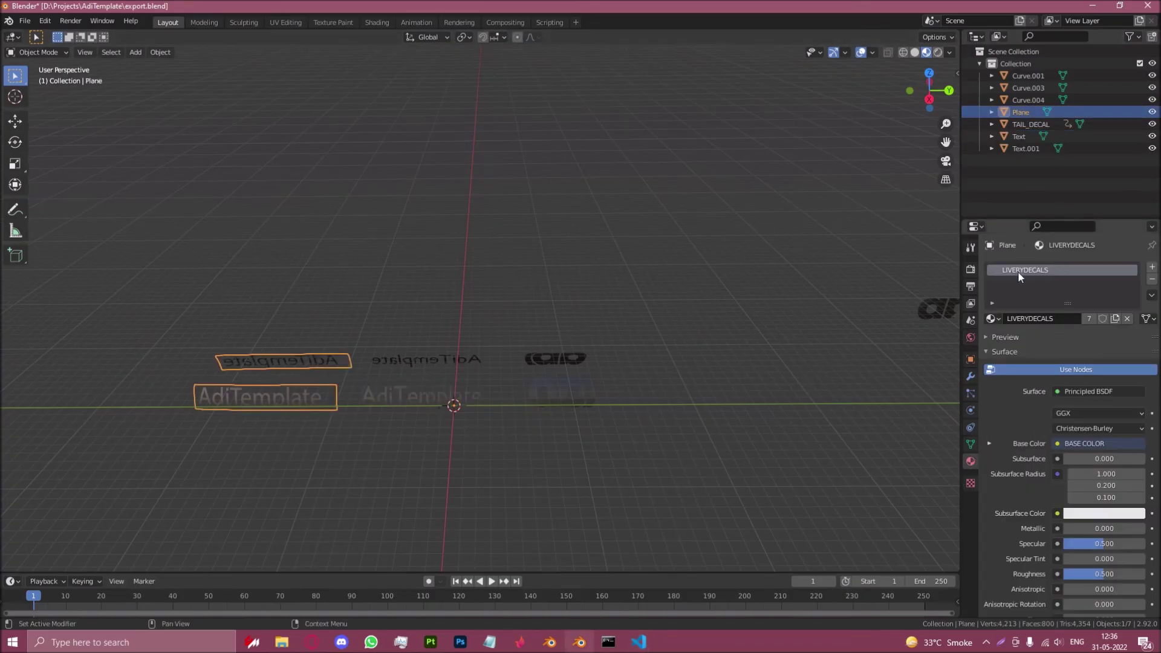
key("alt+Tab")
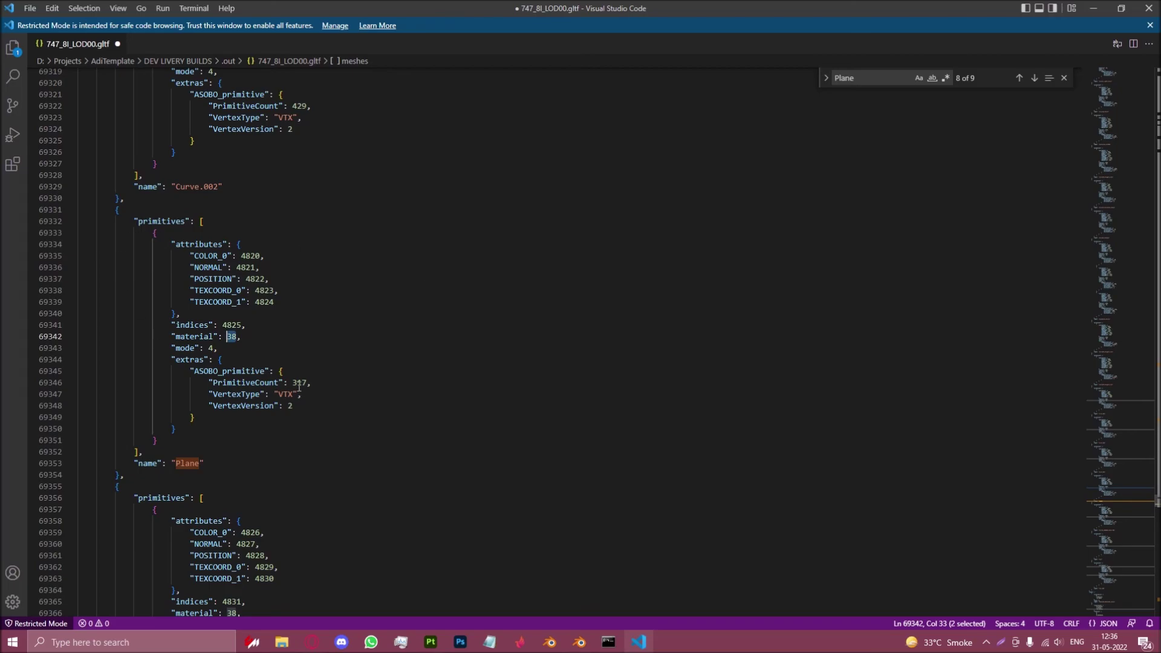
Recheck the Plane primitive's material 38 against Blender, then close the search bar.
left_click(318, 353)
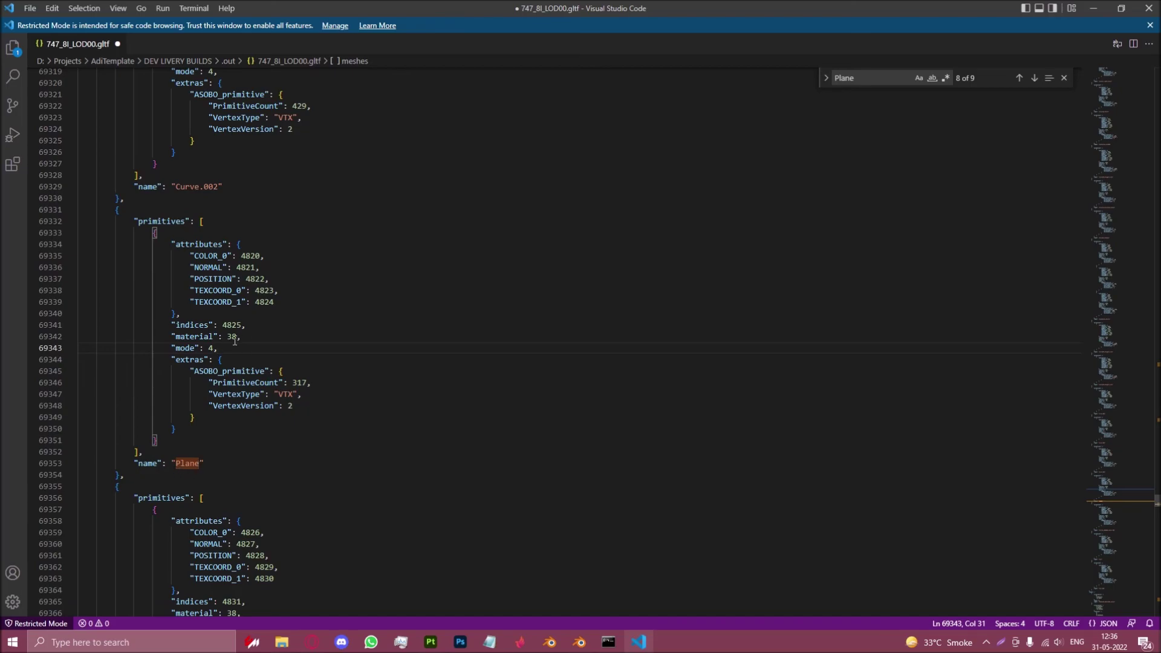
left_click_drag(235, 340, 228, 338)
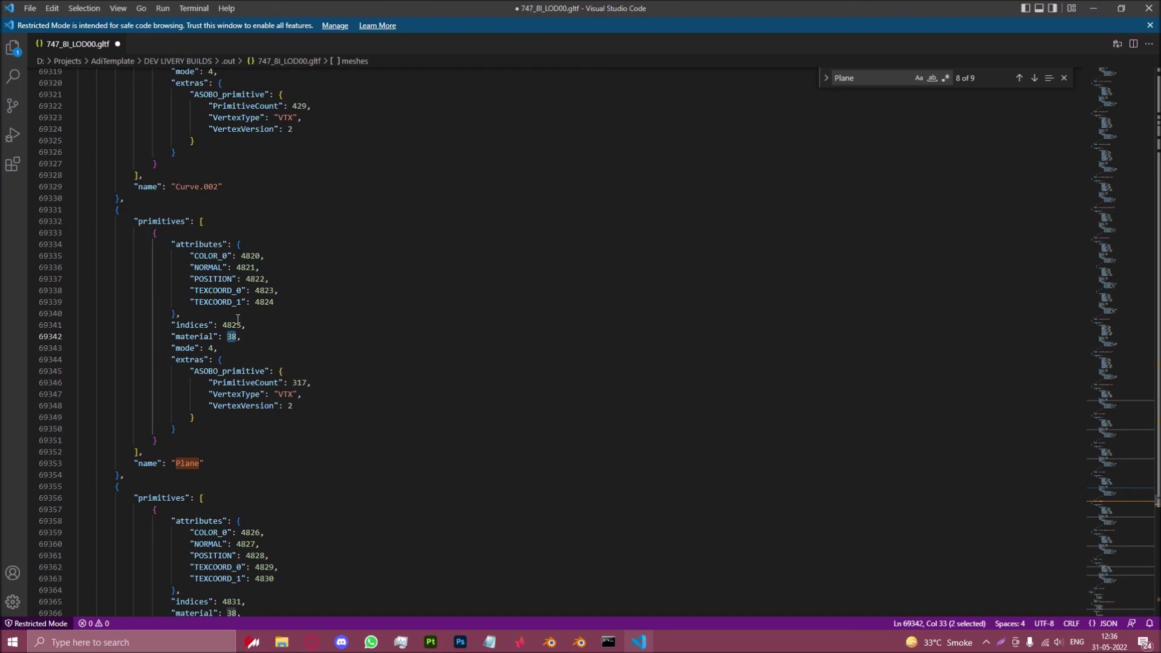
left_click(325, 334)
key("alt+Tab")
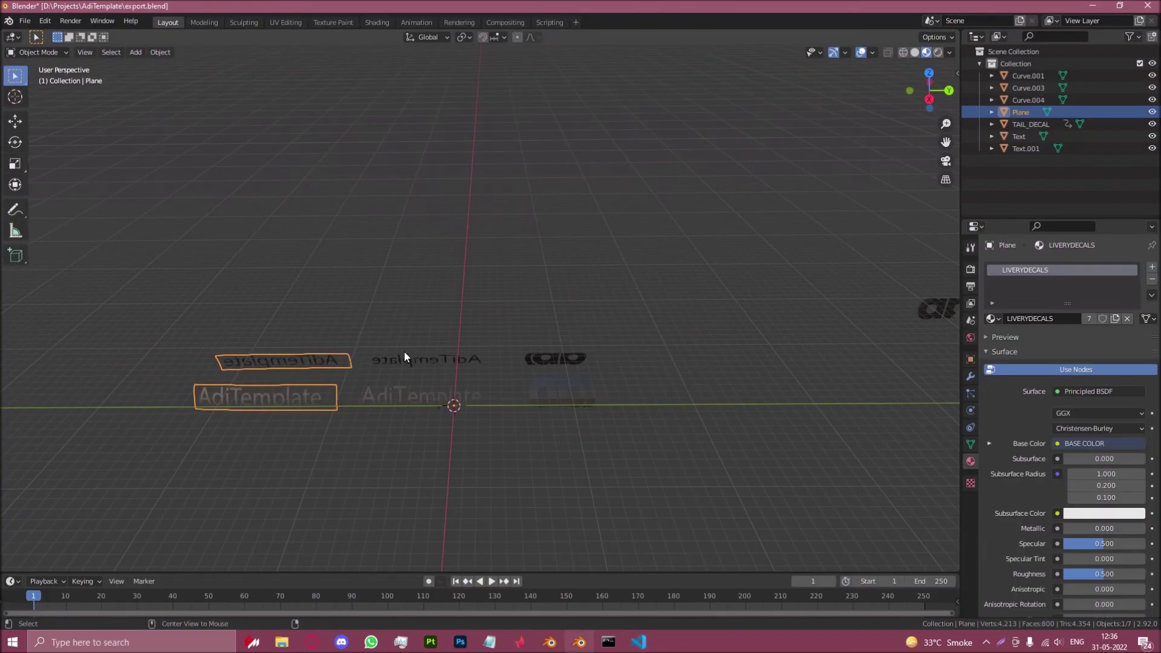
key("alt+Tab")
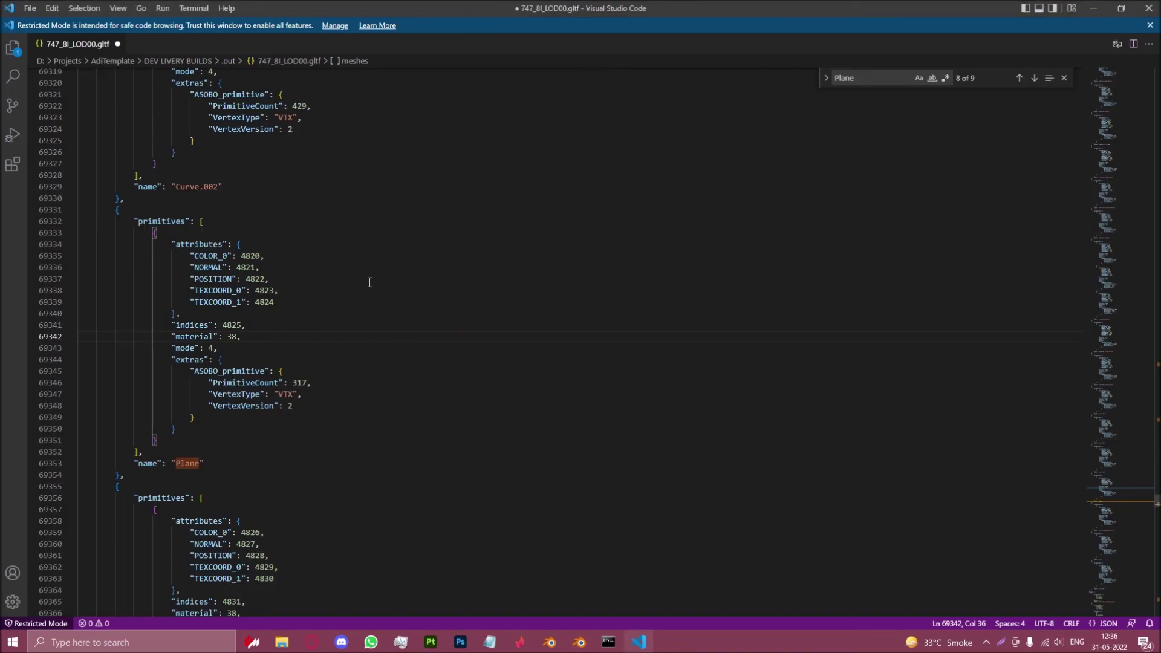
key("Escape")
double_click(187, 463)
scroll(265, 332, "down", 2)
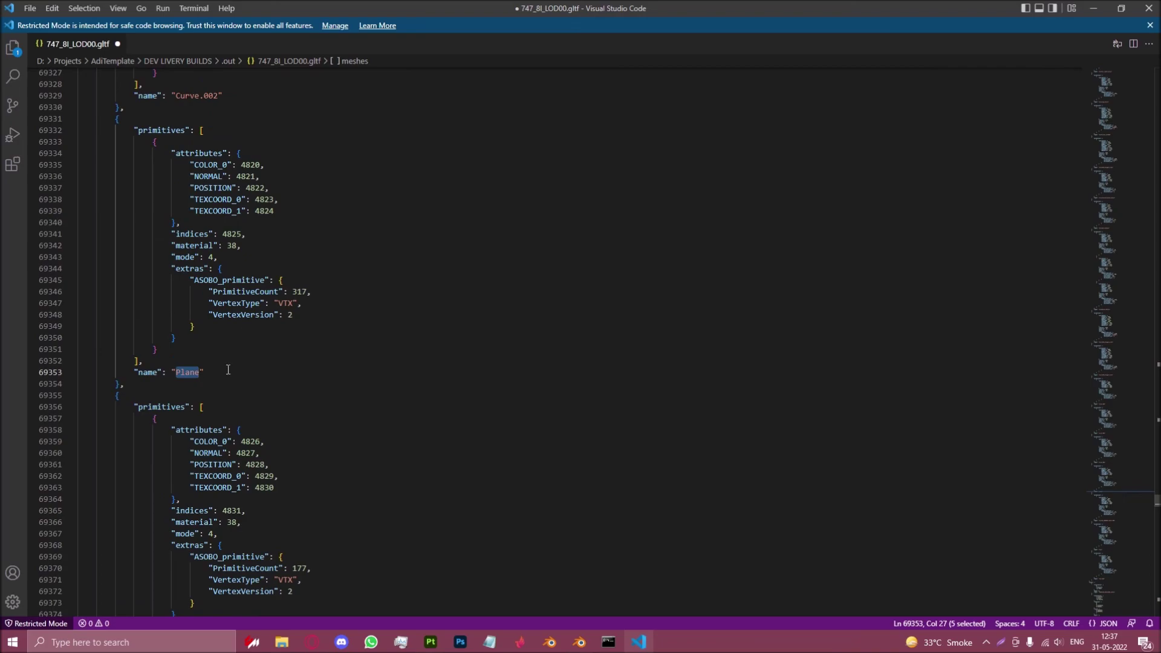
left_click(229, 372)
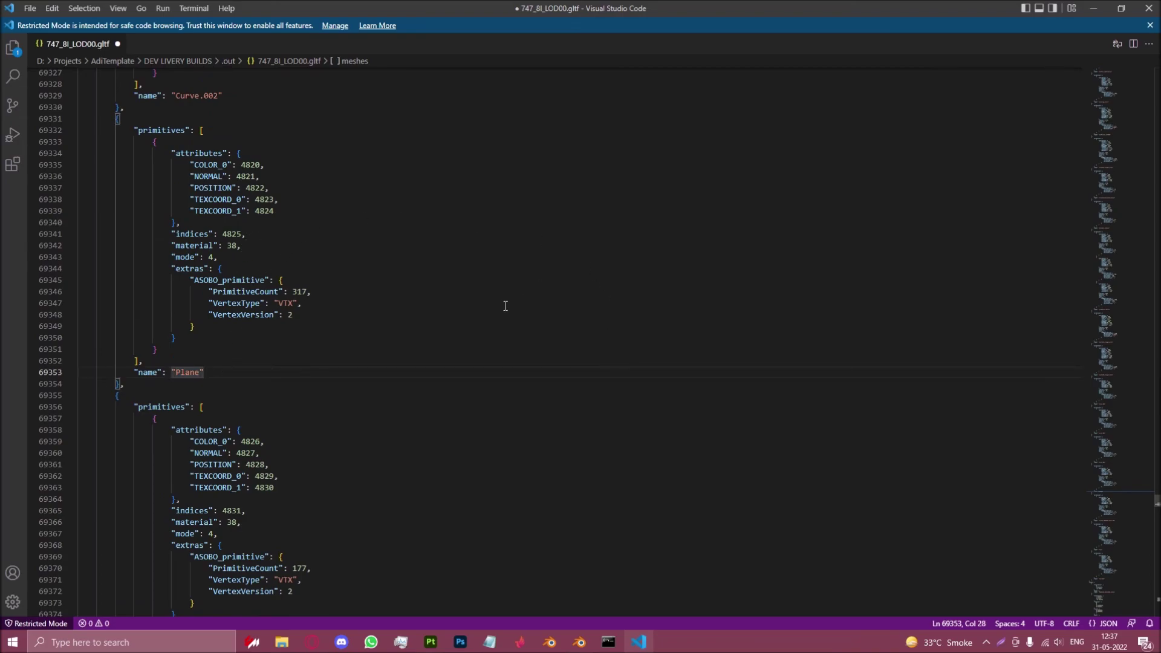
Search for x0_REACTOR_INER_RIGHT and step back to its mesh entry.
key("ctrl+f")
type("x0_")
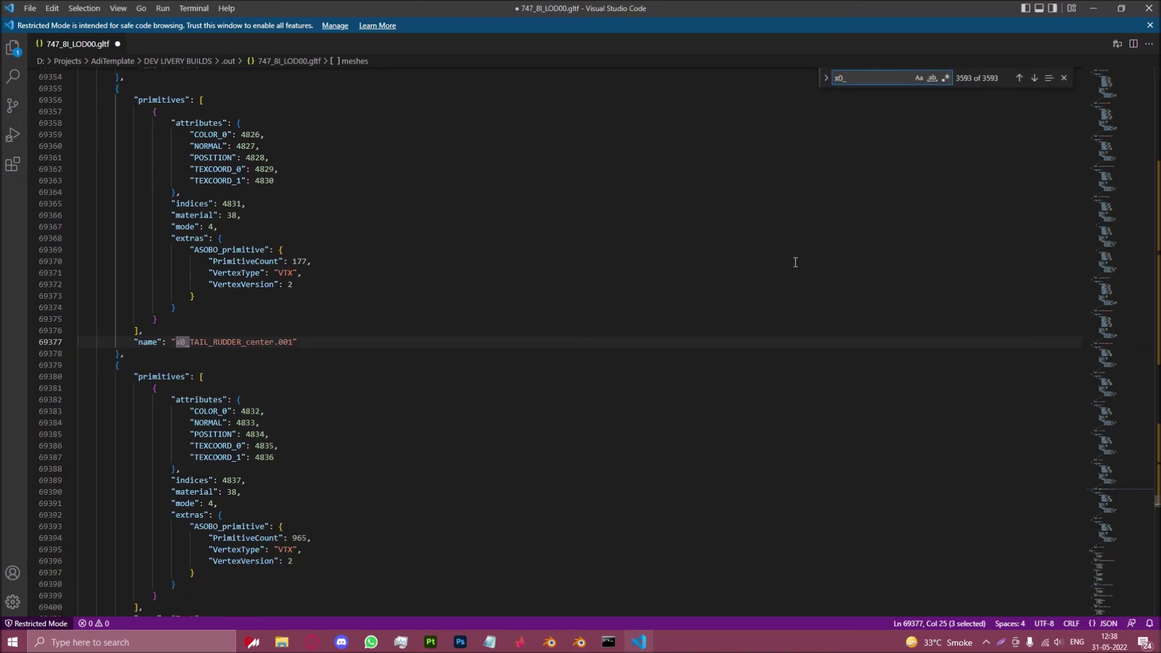
type("REACTOR_")
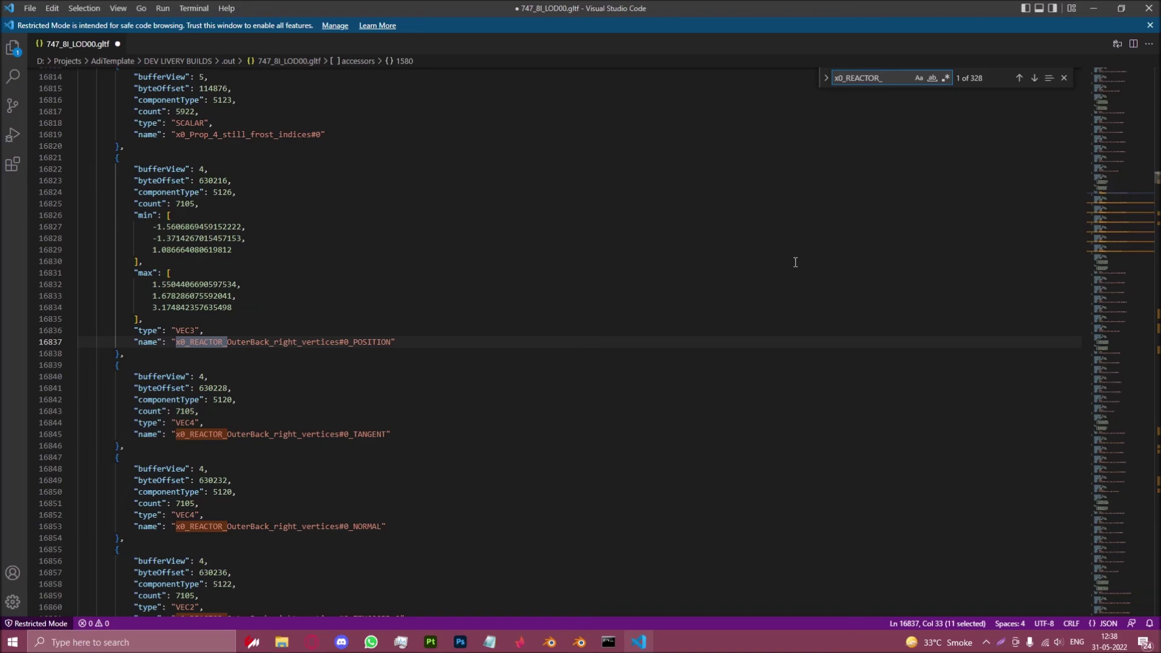
type("INER_RIGH")
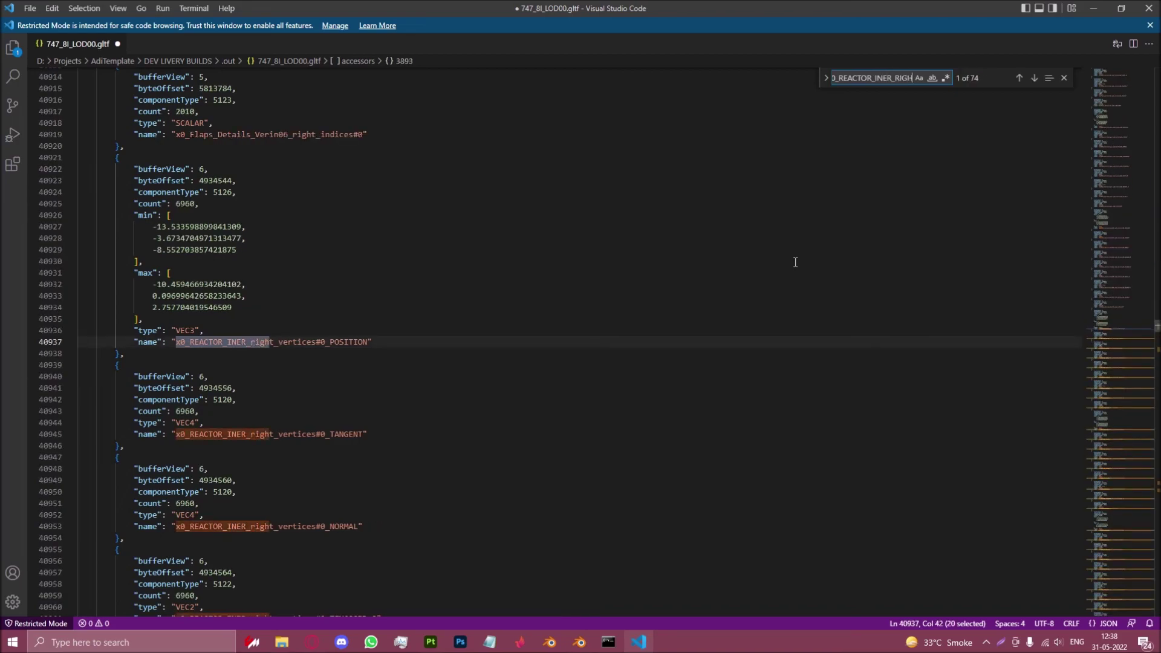
type("T")
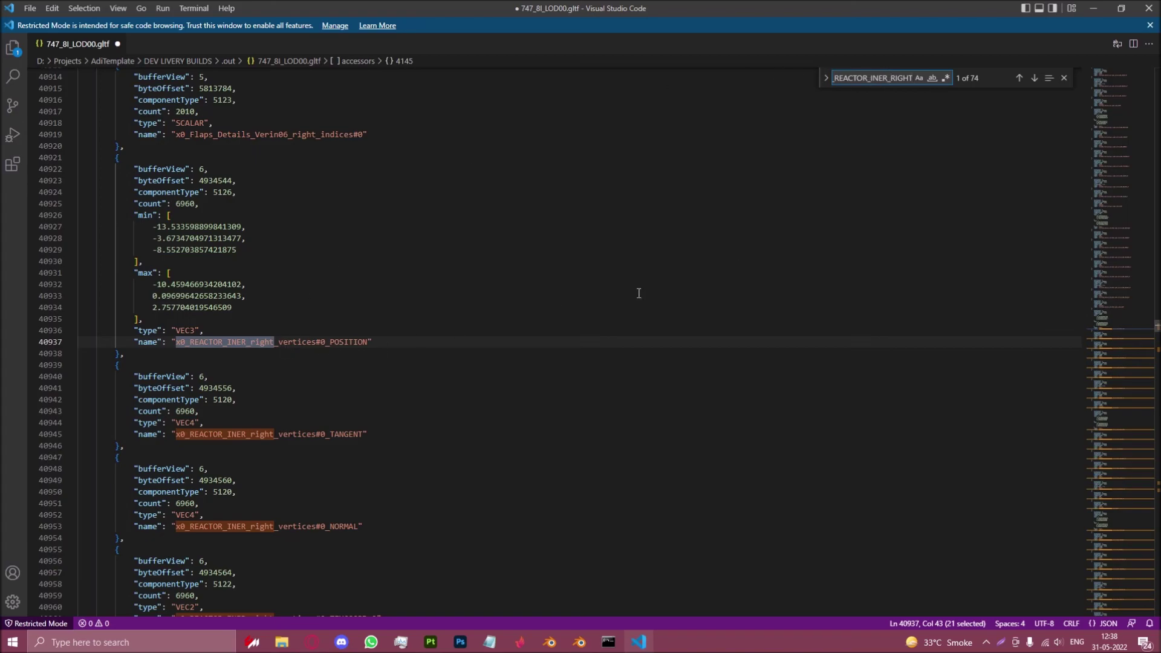
left_click(1019, 78)
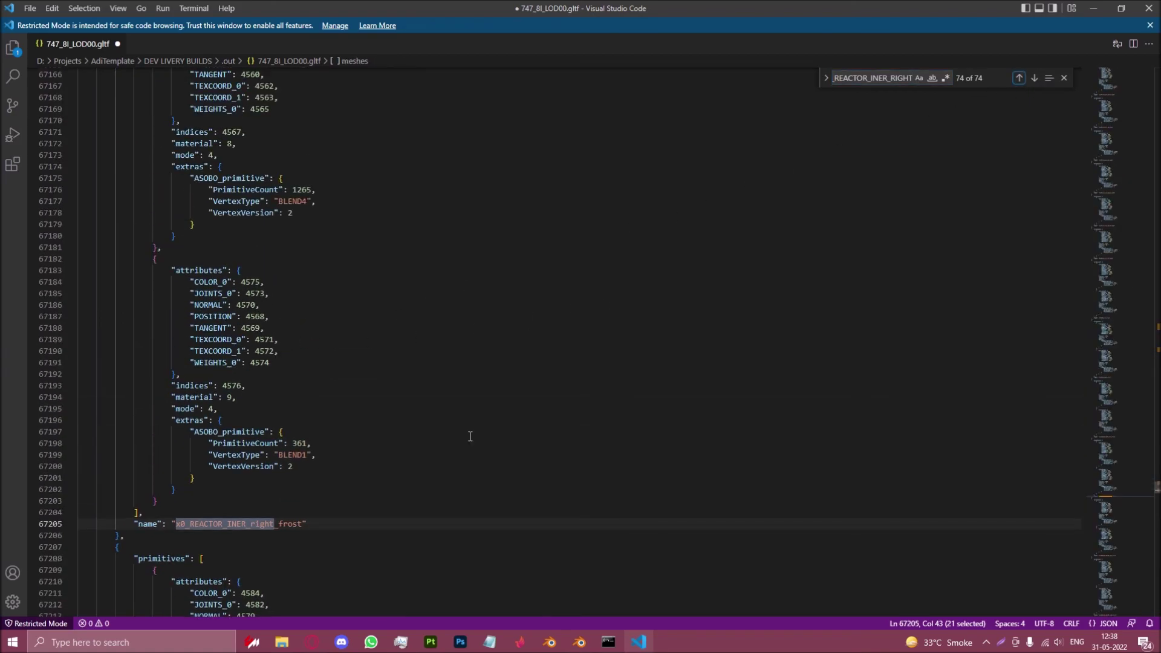
left_click(1019, 78)
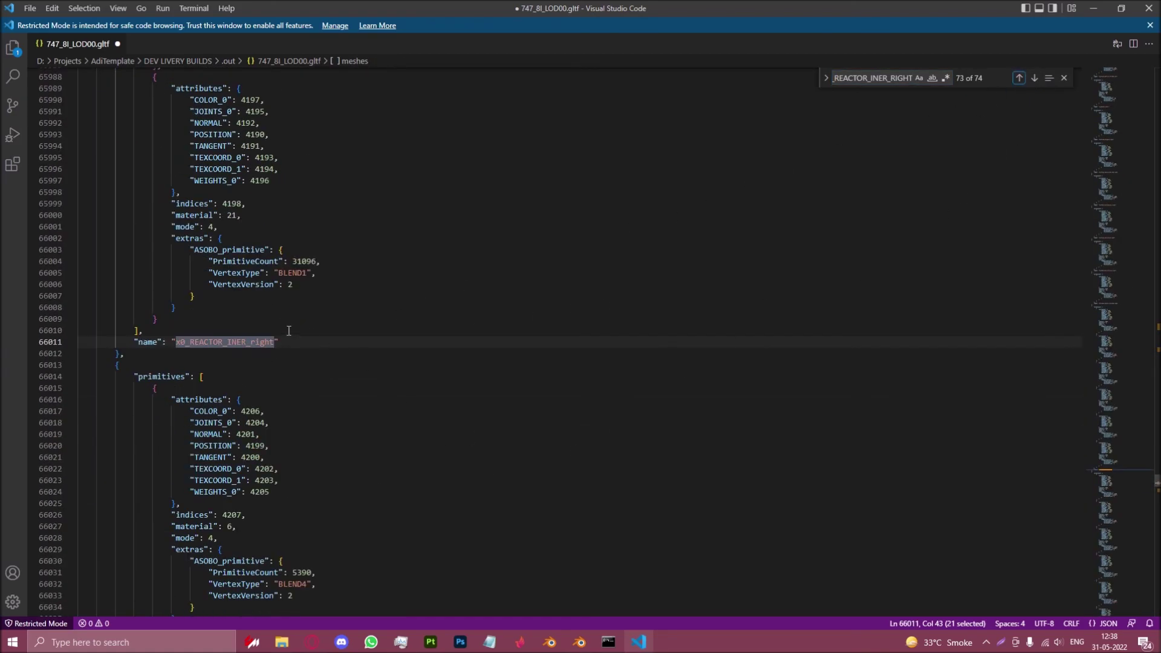
Browse the engine mesh's primitives and select material index 14.
scroll(266, 339, "up", 4)
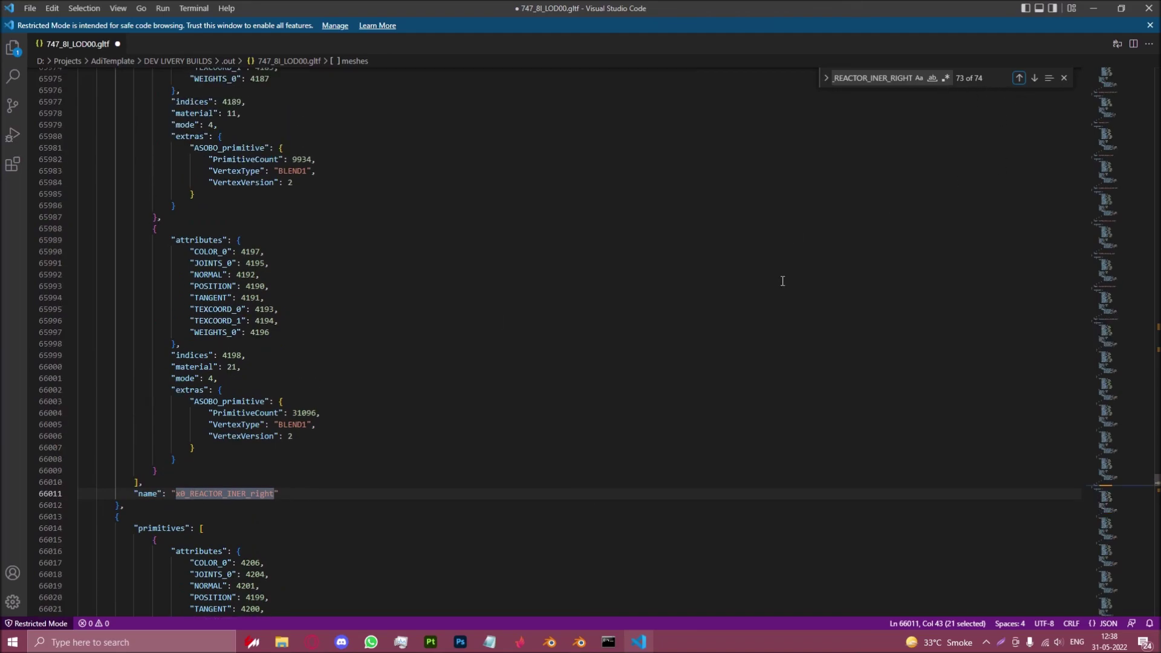
scroll(315, 375, "up", 15)
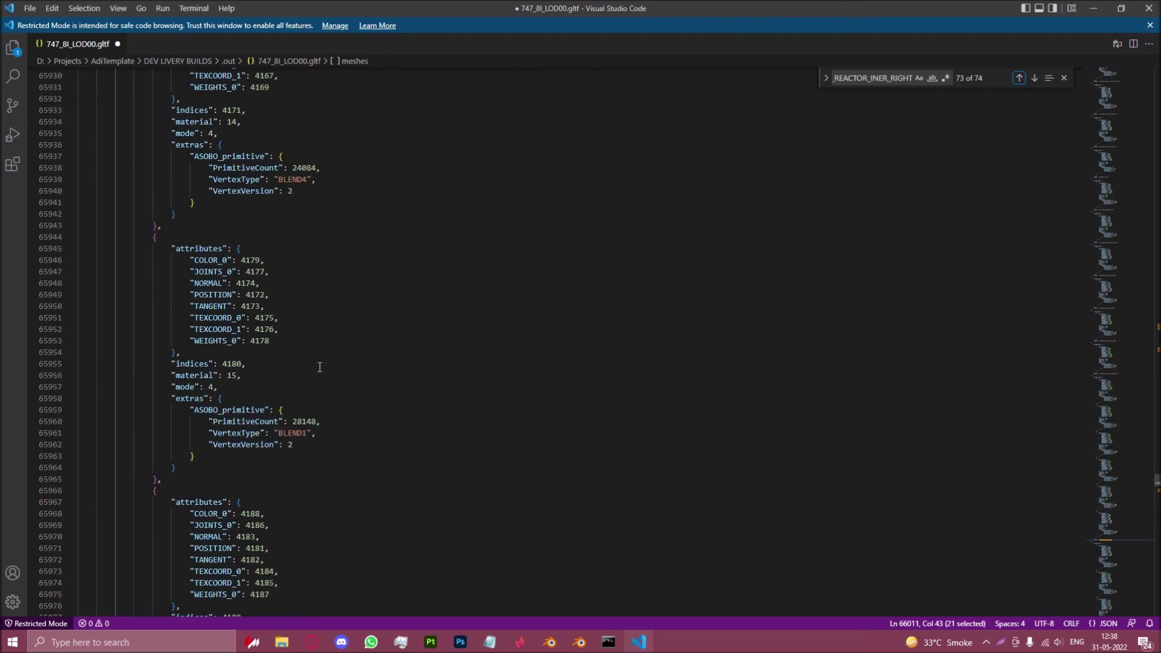
scroll(316, 367, "up", 11)
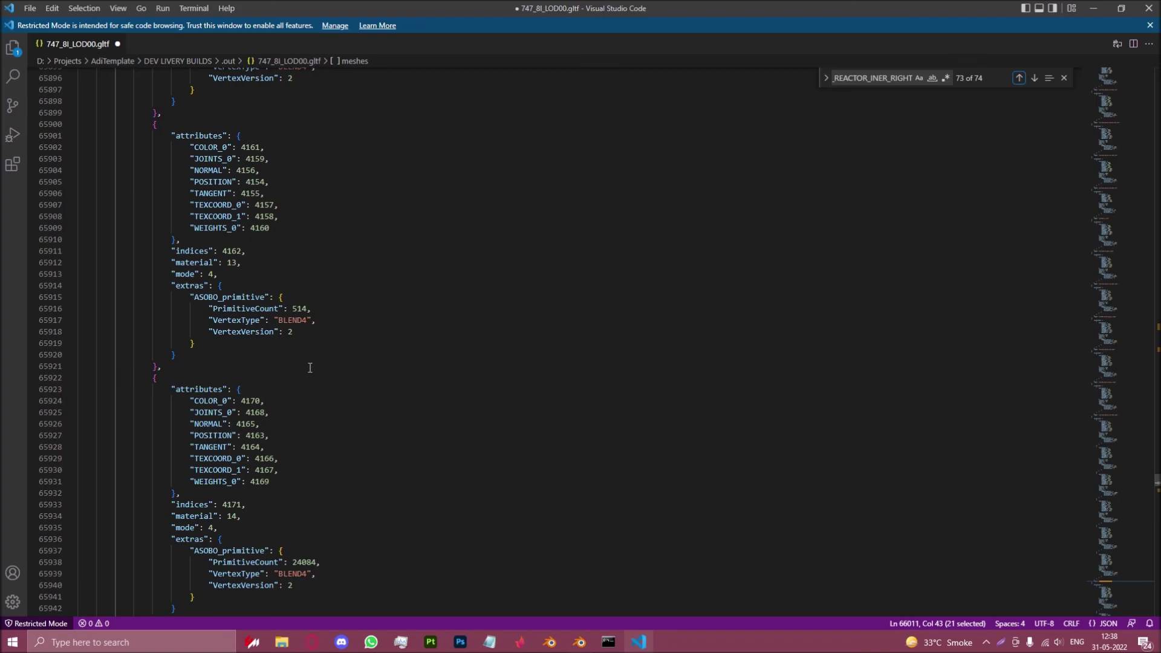
scroll(310, 368, "up", 9)
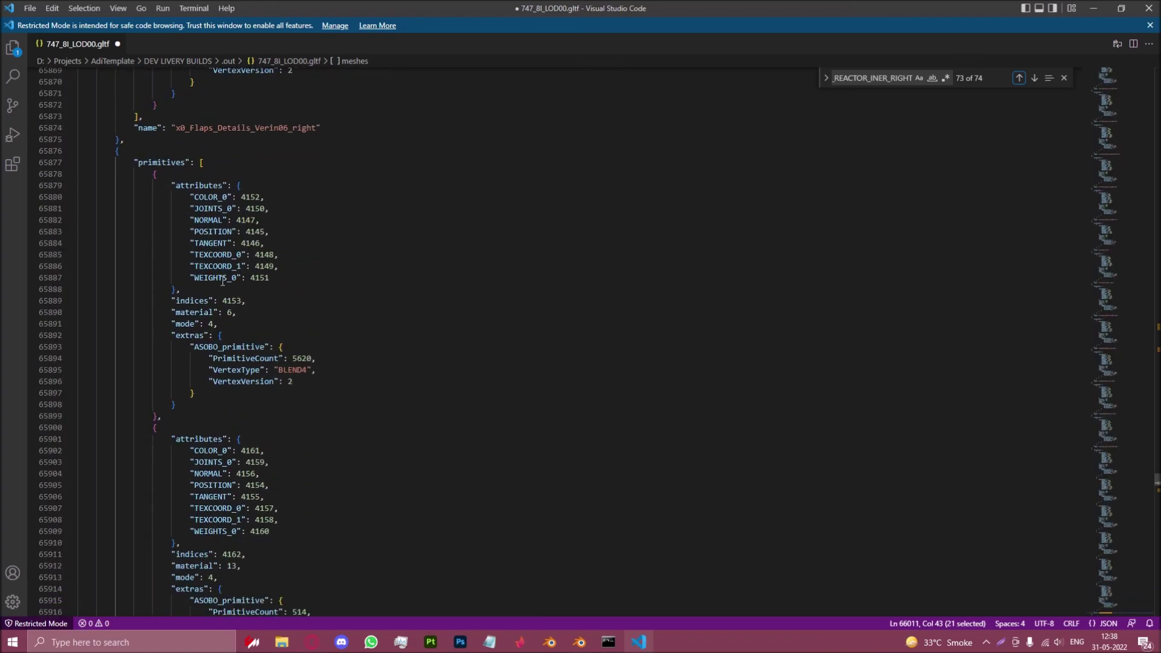
scroll(245, 292, "down", 16)
scroll(246, 292, "down", 15)
scroll(283, 340, "up", 20)
scroll(302, 253, "down", 11)
double_click(235, 455)
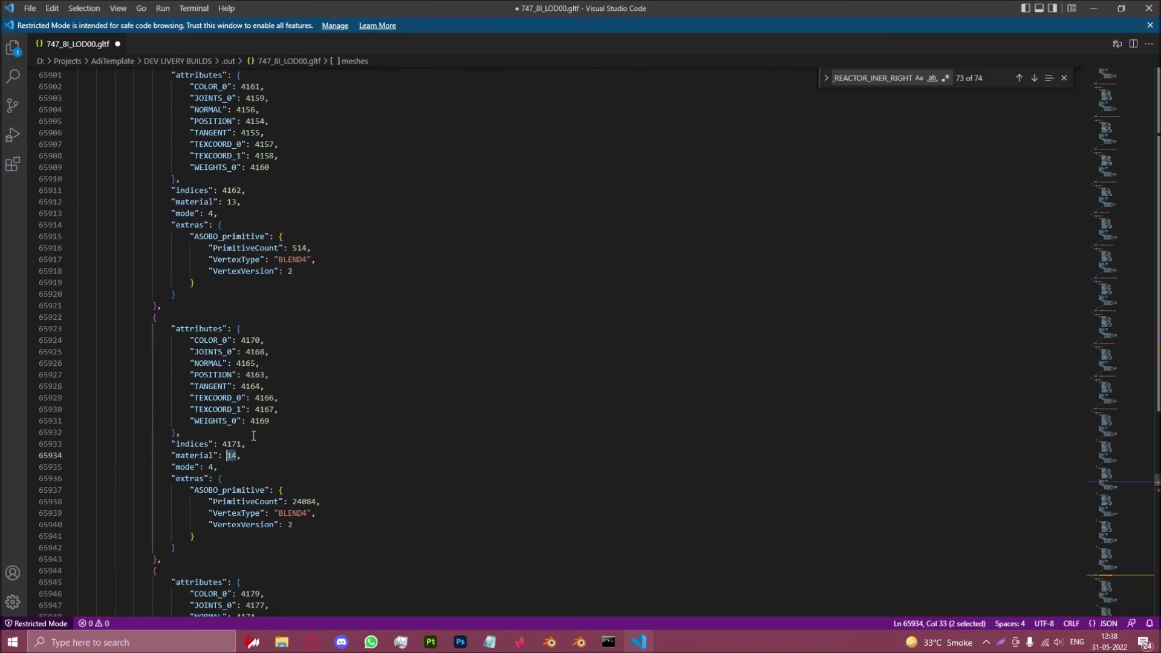
scroll(204, 441, "down", 5)
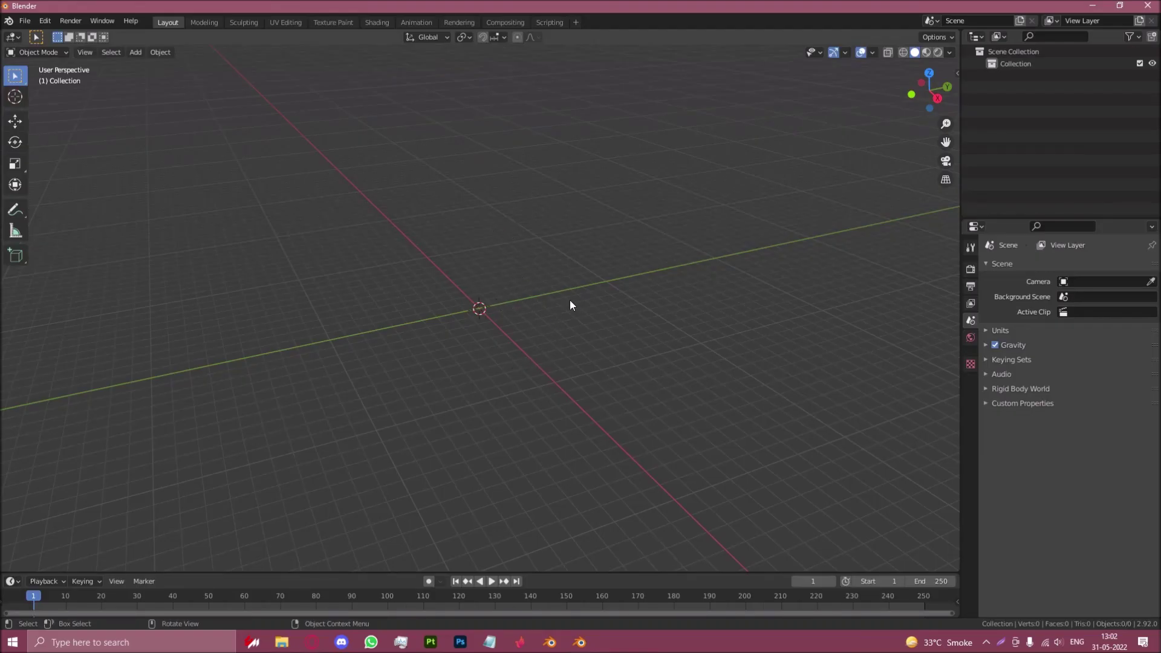
Import the 747 LOD00 glTF model from the recent folder with the MSFS glTF importer.
left_click(25, 21)
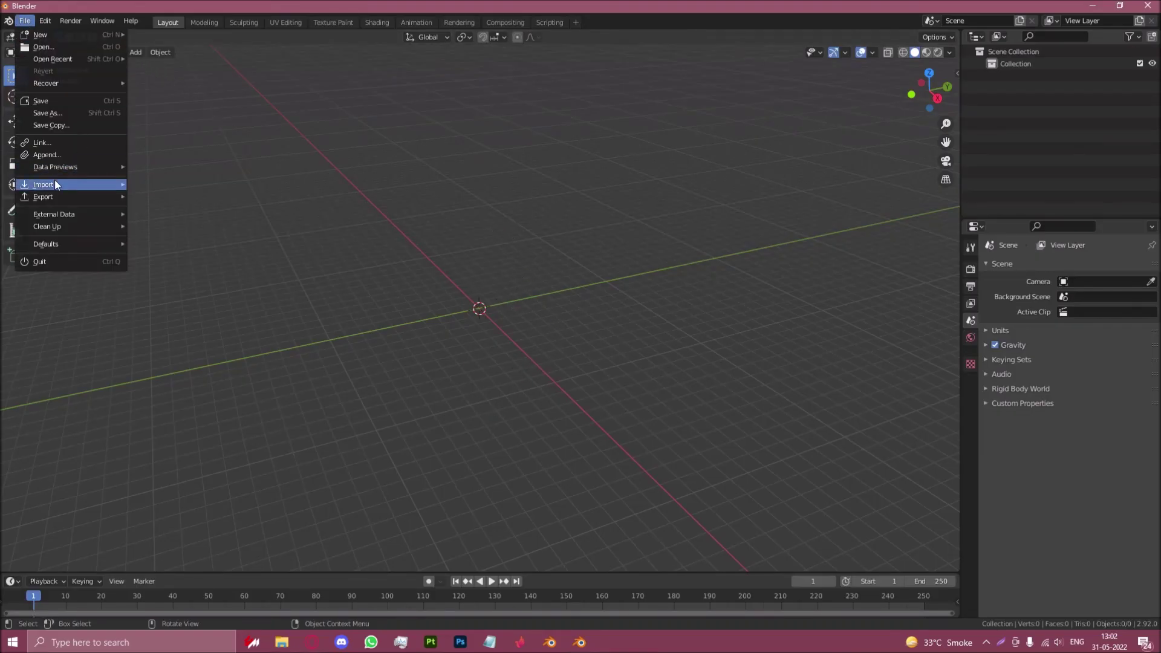
mouse_move(55, 183)
left_click(181, 305)
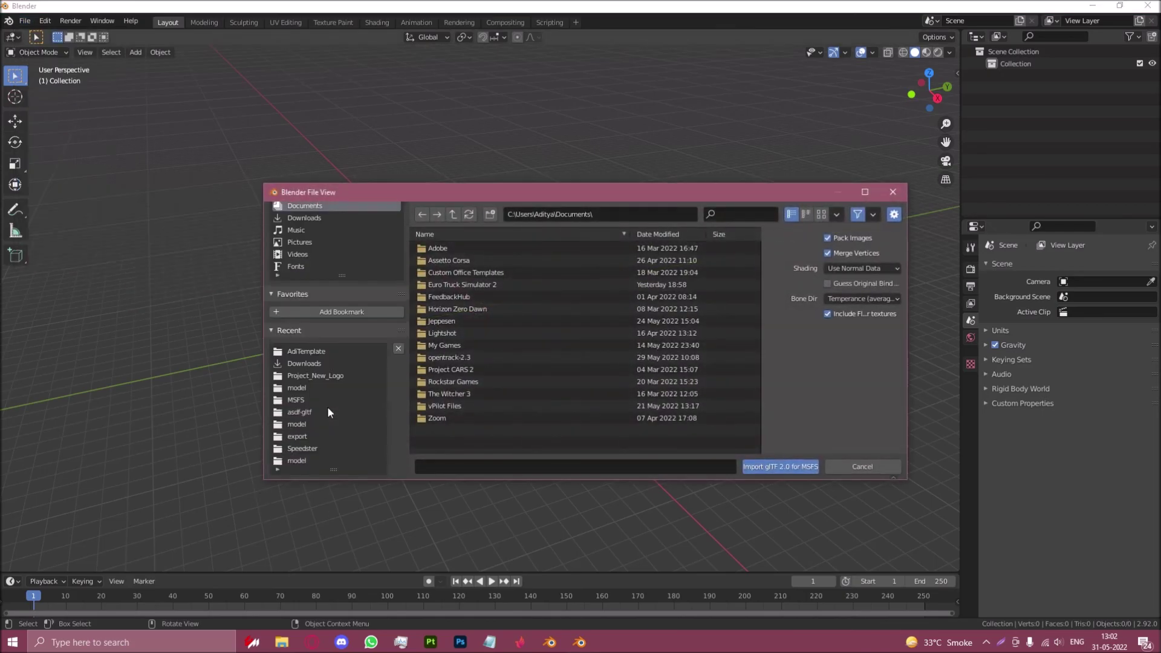
left_click(300, 387)
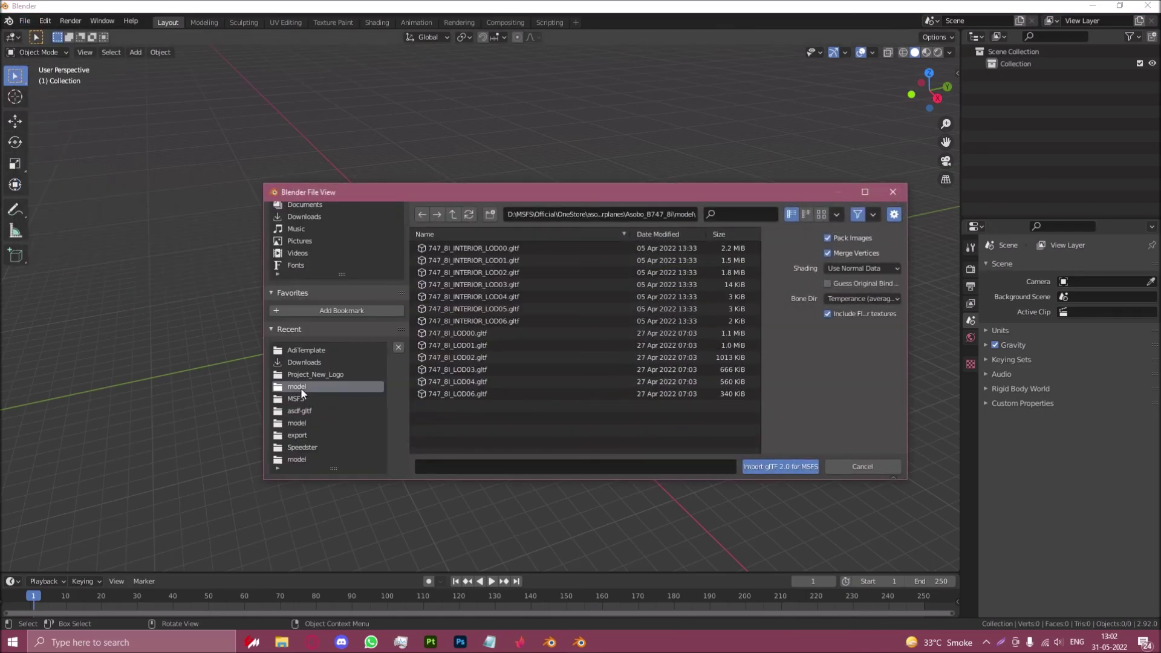
double_click(458, 333)
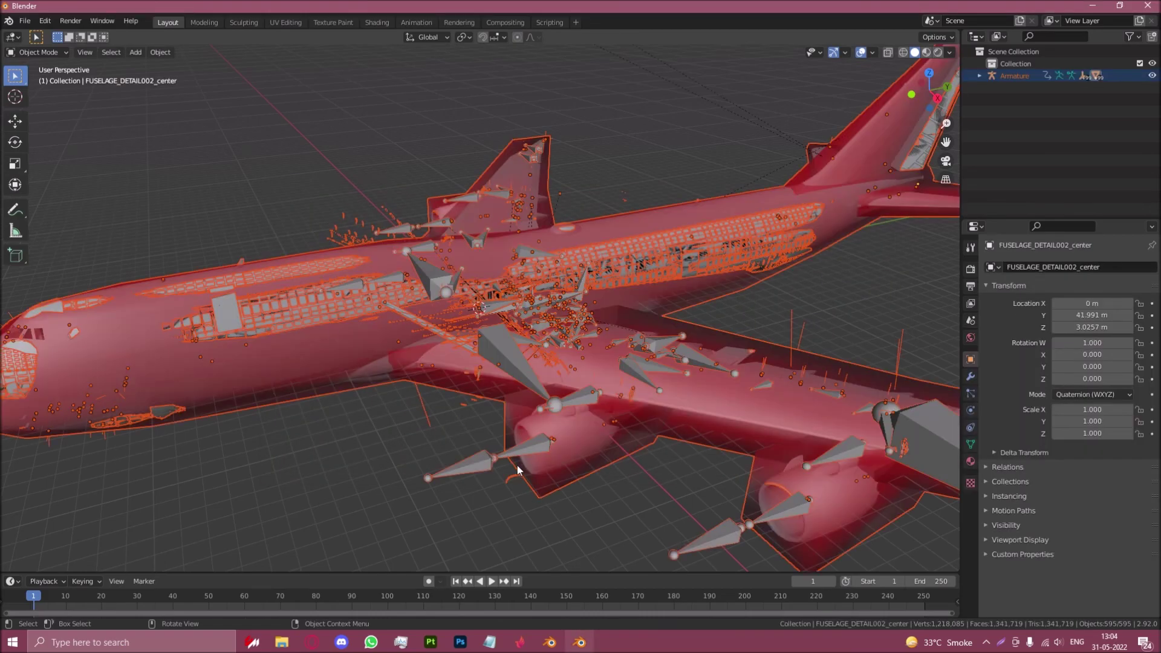
Select the REACTOR_INER_right engine mesh and show its material slots.
key("alt+a")
key("h")
middle_click_drag(553, 445, 521, 339)
left_click(521, 339)
left_click(473, 337)
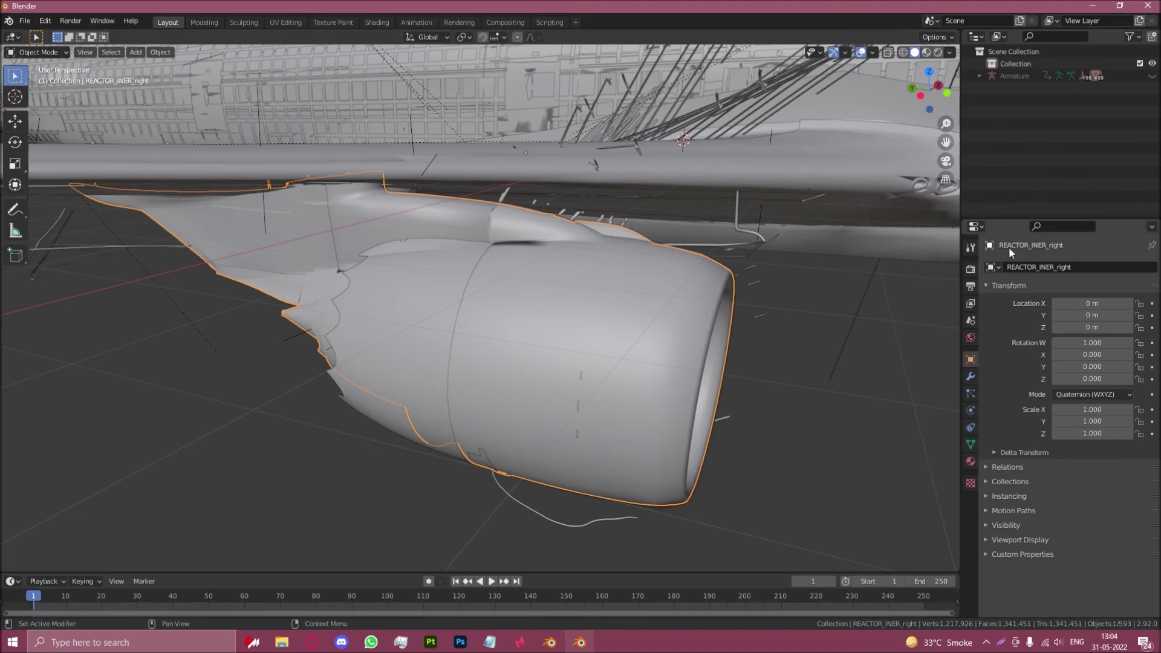
left_click(972, 462)
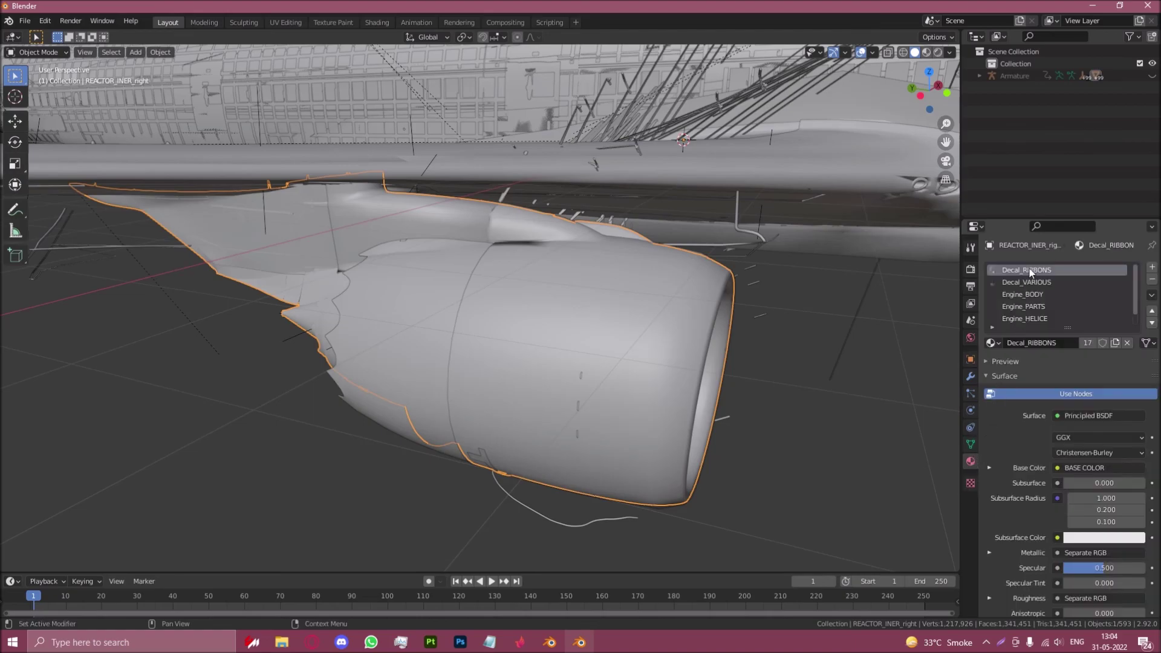
Enlarge the material slot list and make Engine_BODY the active slot.
scroll(1029, 299, "down", 1)
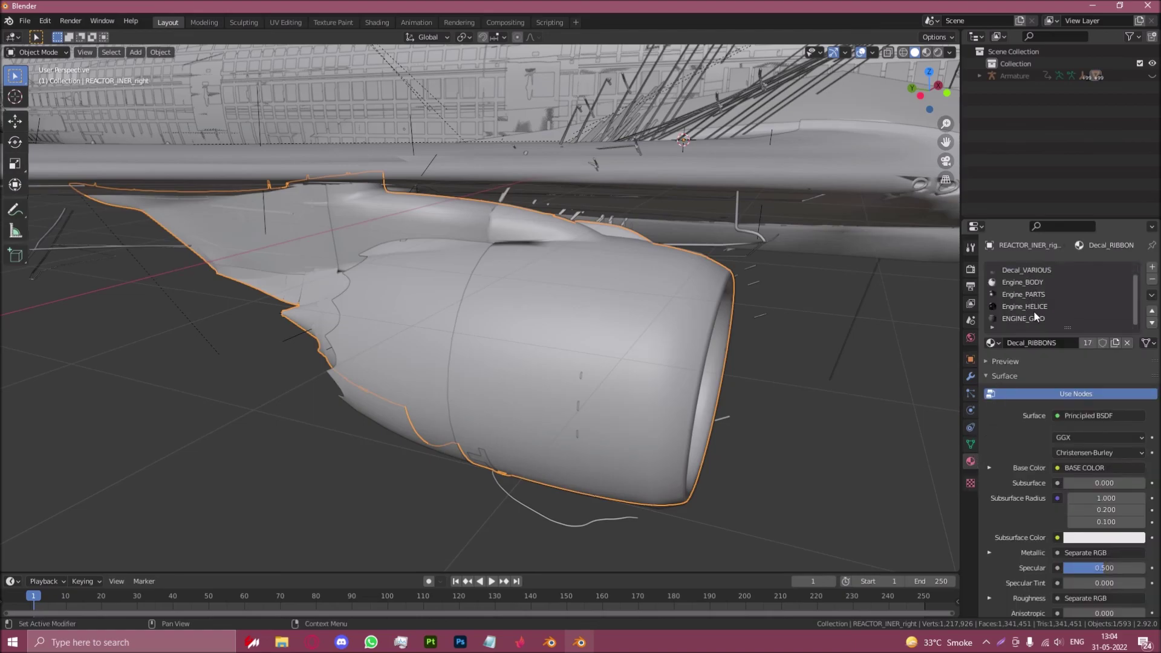
scroll(1035, 302, "up", 1)
scroll(1035, 298, "down", 1)
scroll(1035, 297, "up", 1)
scroll(1035, 298, "down", 1)
scroll(1035, 311, "up", 1)
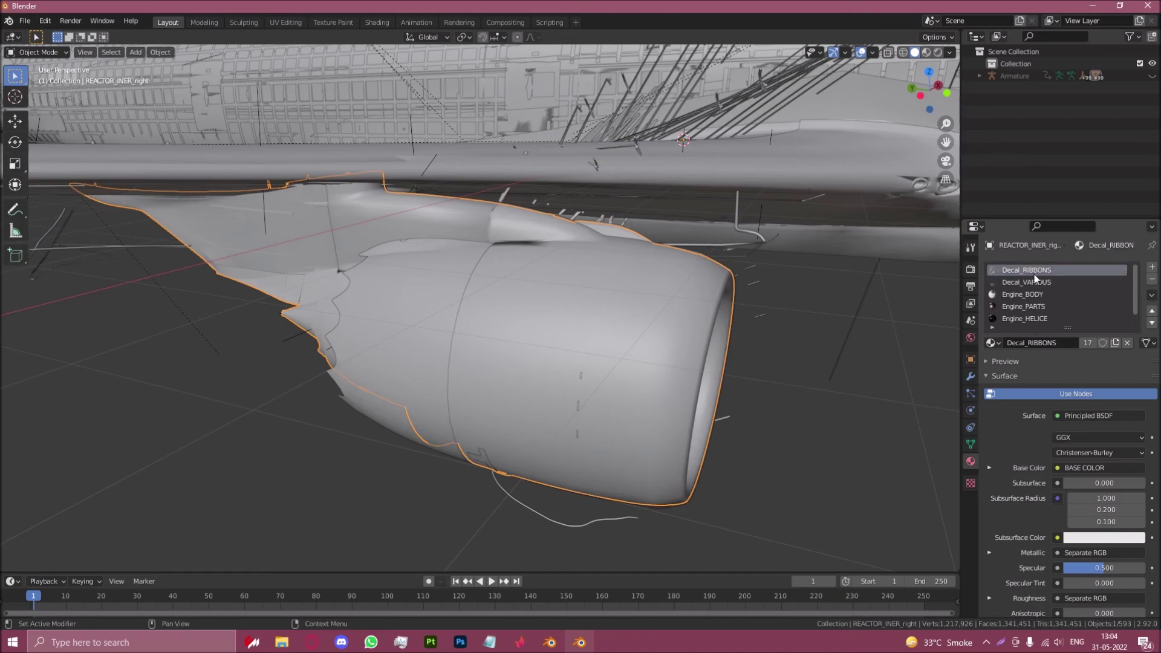
scroll(1032, 297, "down", 1)
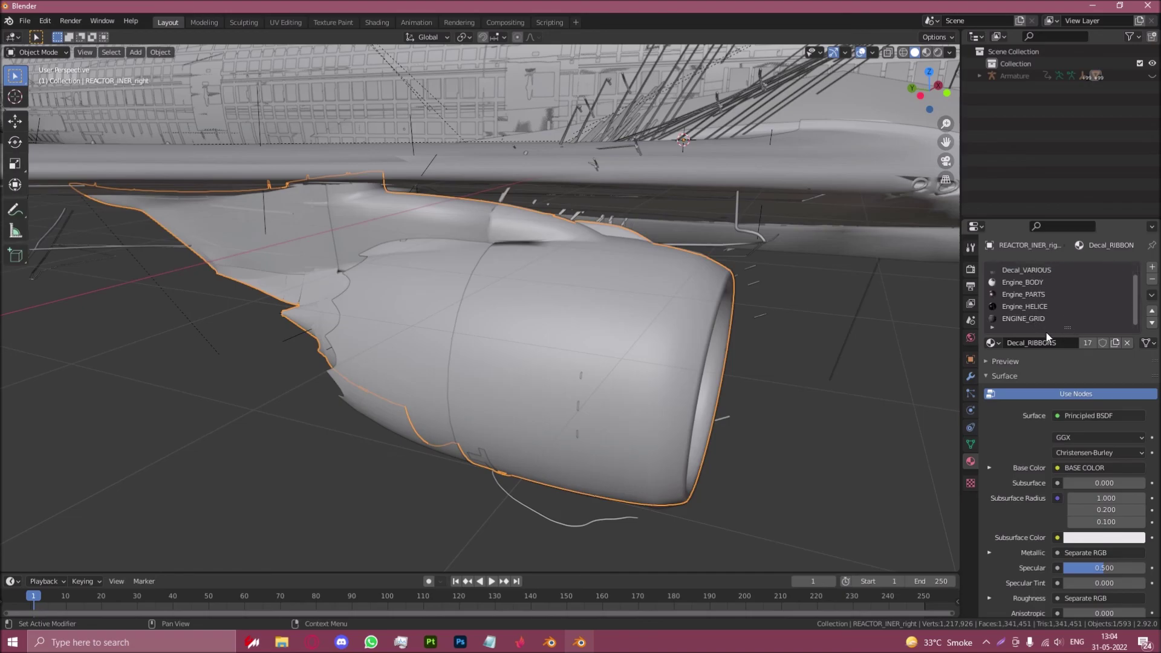
left_click_drag(1048, 332, 1051, 424)
left_click(1025, 327)
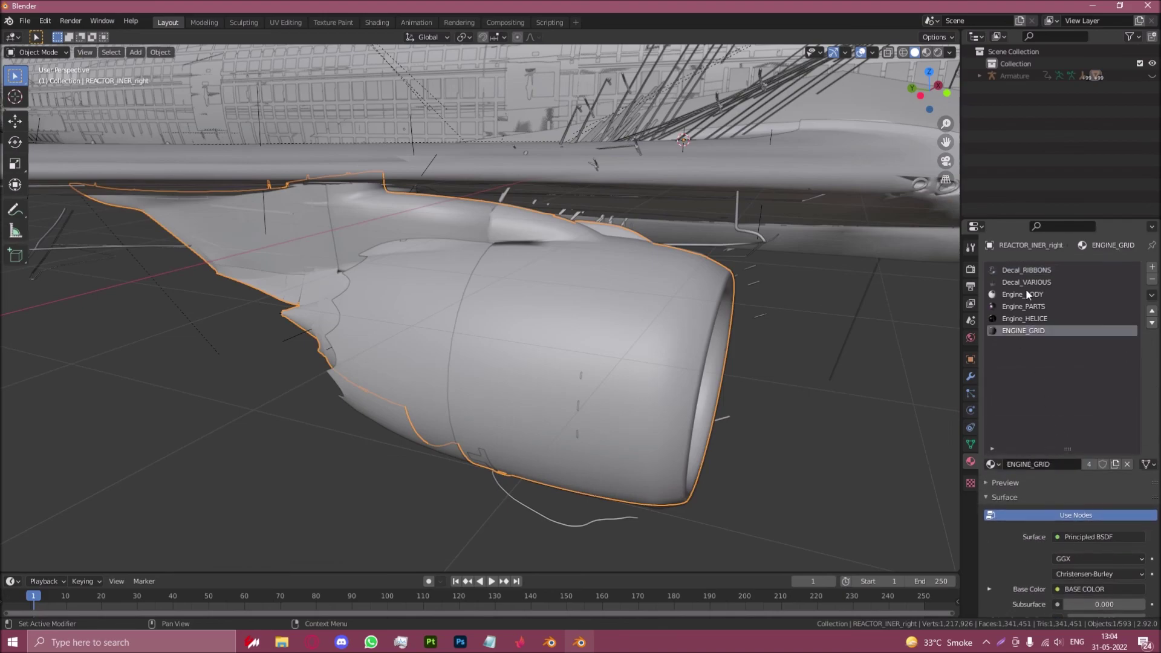
left_click(1026, 293)
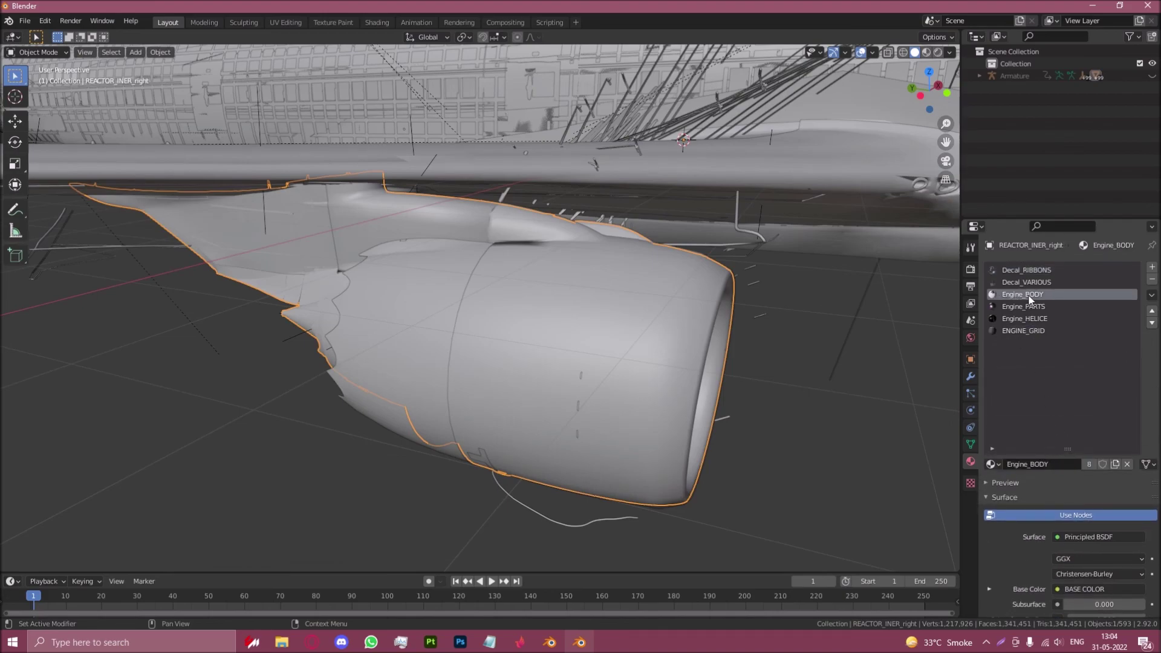
right_click(1031, 299)
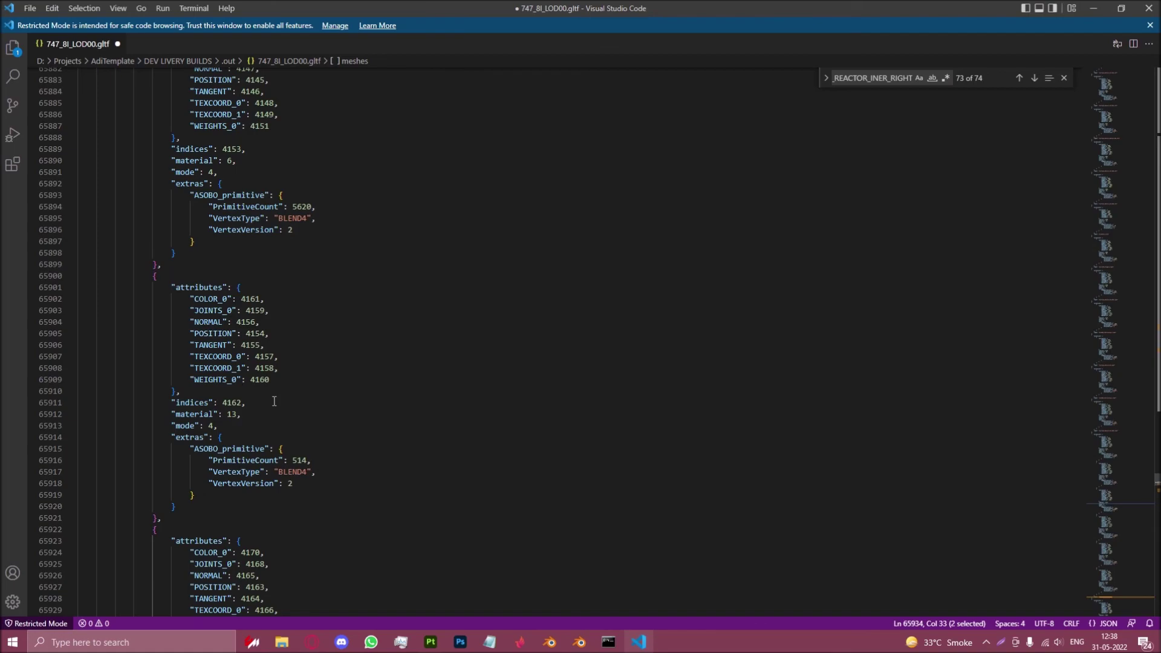
Change the right inner engine primitive's material from 14 to 39 on line 65934.
scroll(274, 401, "down", 10)
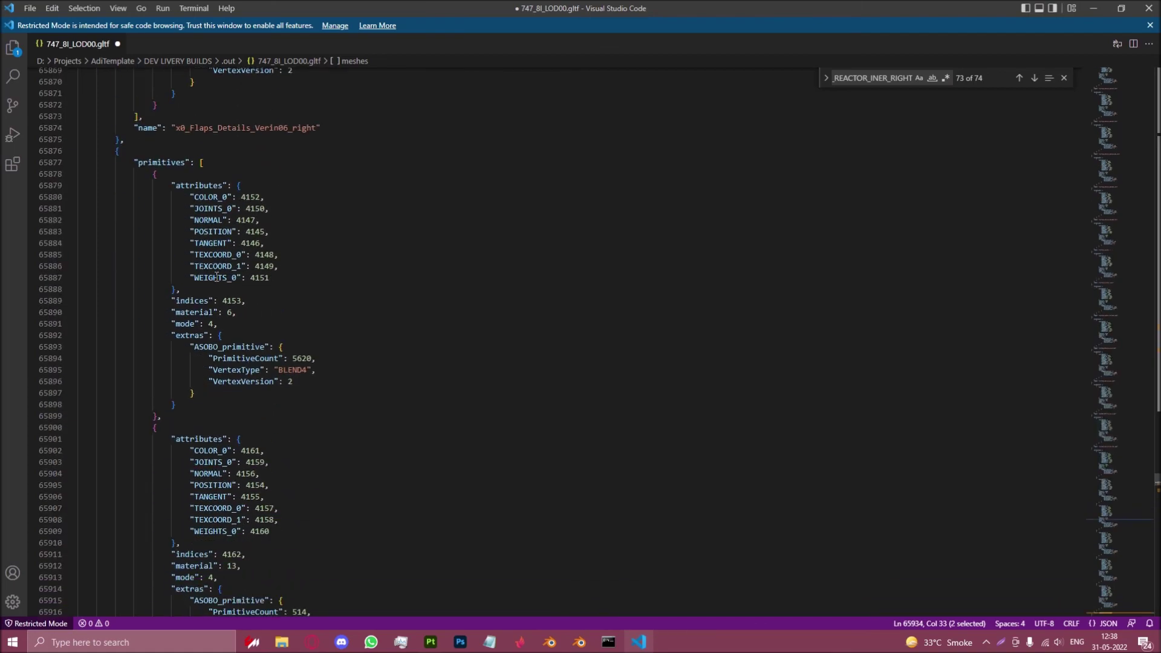
scroll(316, 326, "up", 10)
scroll(316, 326, "down", 4)
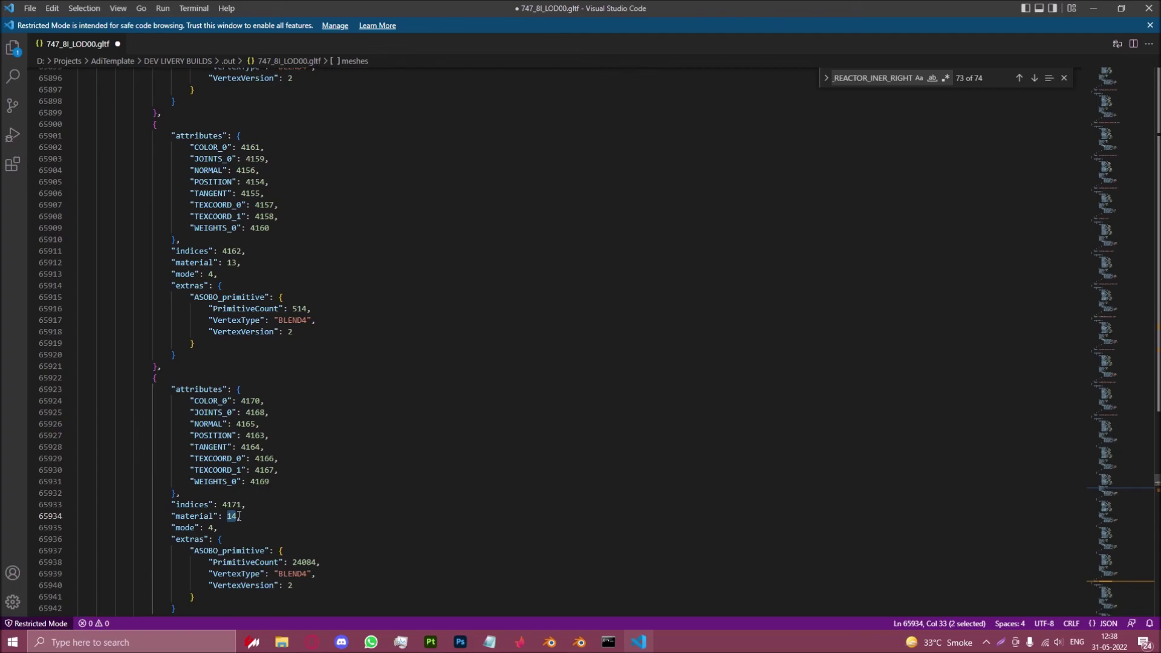
type("39")
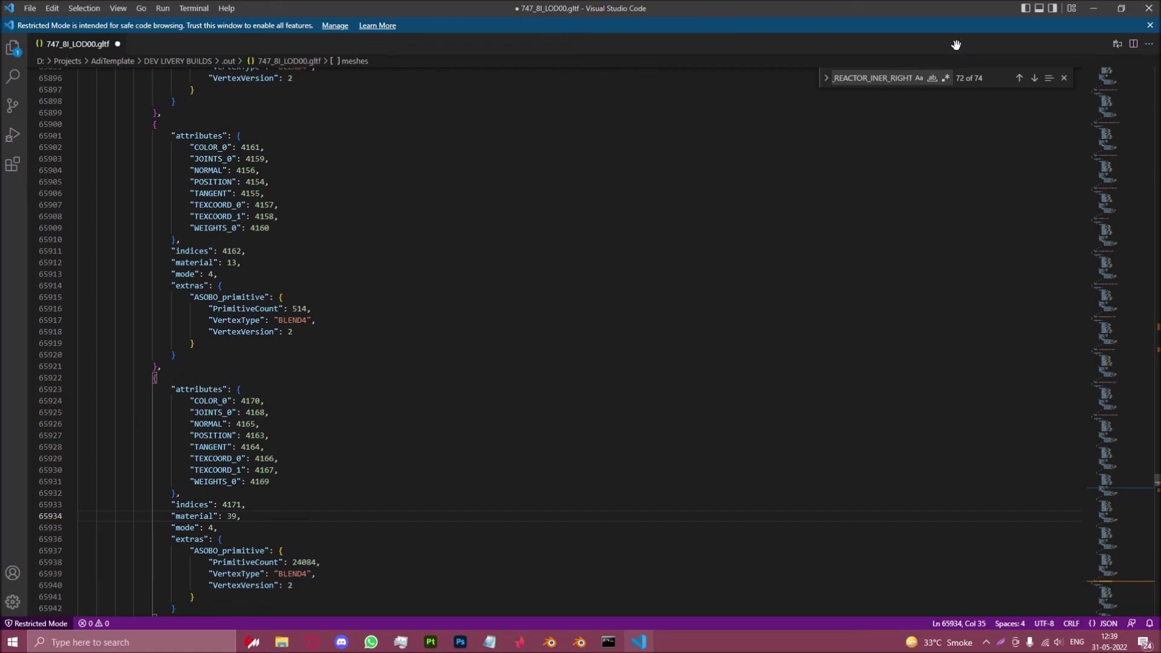
Search x0_REACTOR_OUTER_RIGHT, set line 66071's material to 19, and save the file.
left_click_drag(890, 78, 871, 75)
type("OUTER")
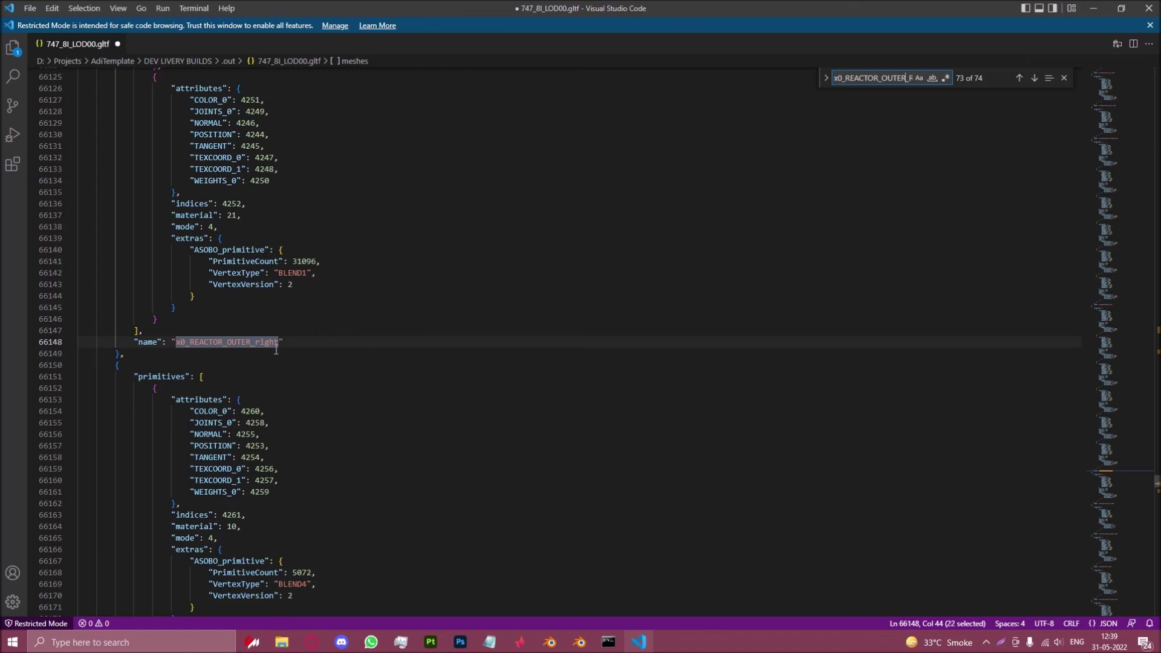
scroll(275, 333, "up", 10)
scroll(270, 334, "up", 20)
scroll(277, 295, "down", 5)
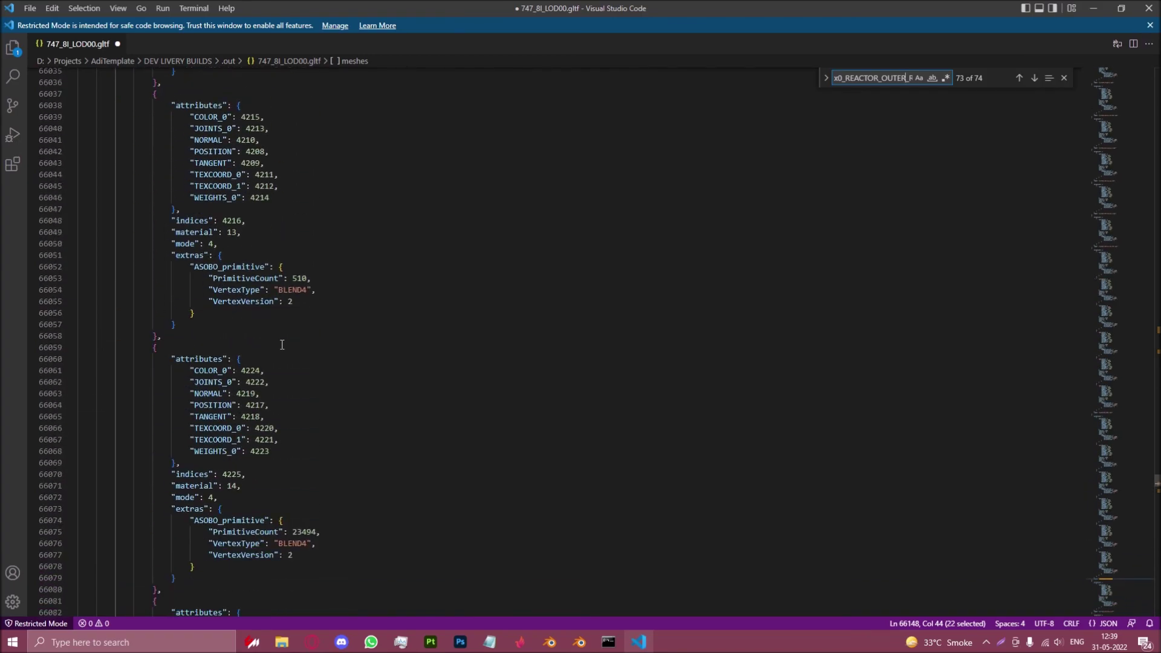
double_click(229, 485)
type("19")
key("ctrl+s")
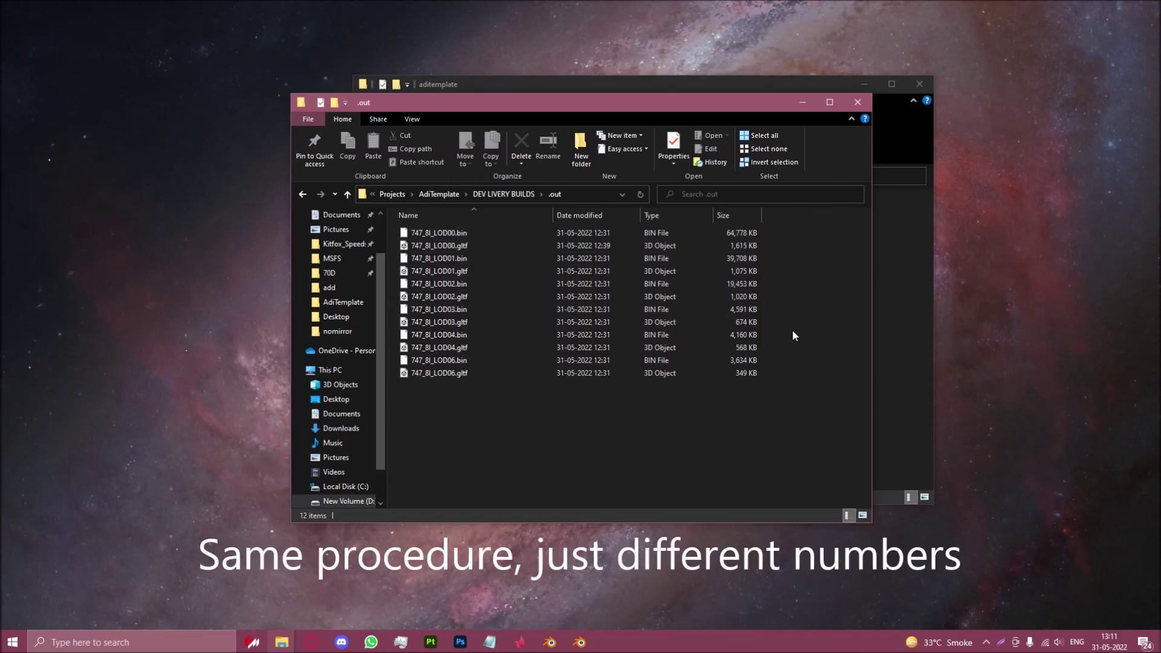
Arrange the Explorer windows and open AdiTemplate's Engine_BODY_baseColor.png in Adobe Photoshop 2021.
left_click(605, 297)
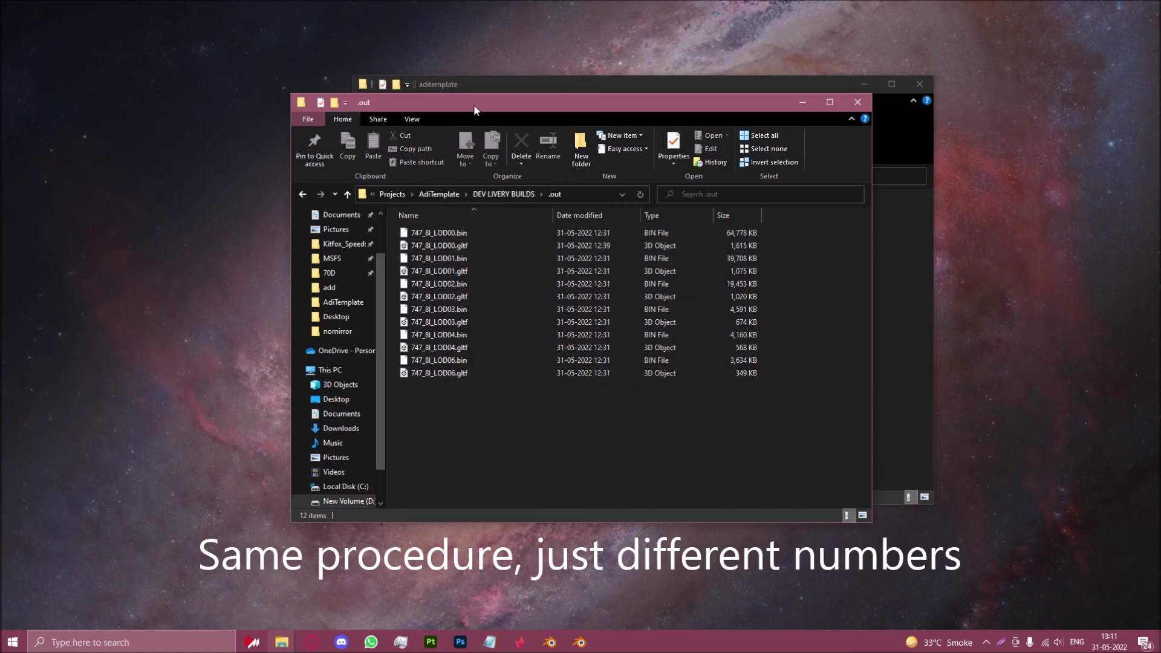
left_click_drag(474, 103, 297, 101)
left_click_drag(765, 82, 933, 104)
left_click(259, 190)
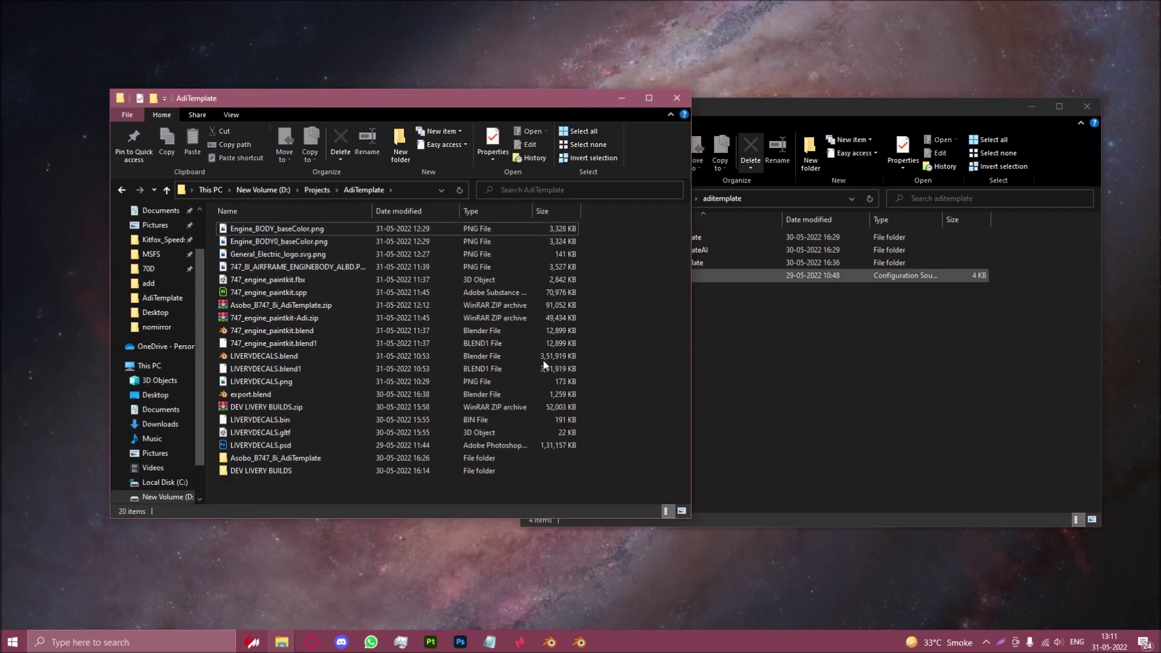
right_click(302, 231)
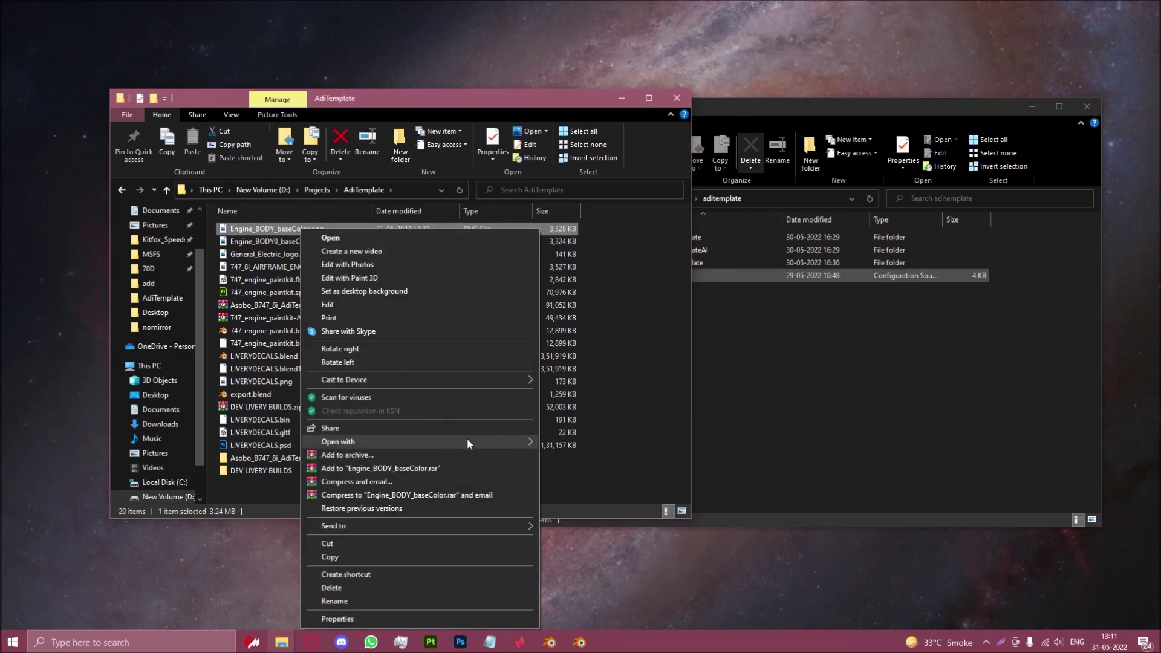
mouse_move(467, 441)
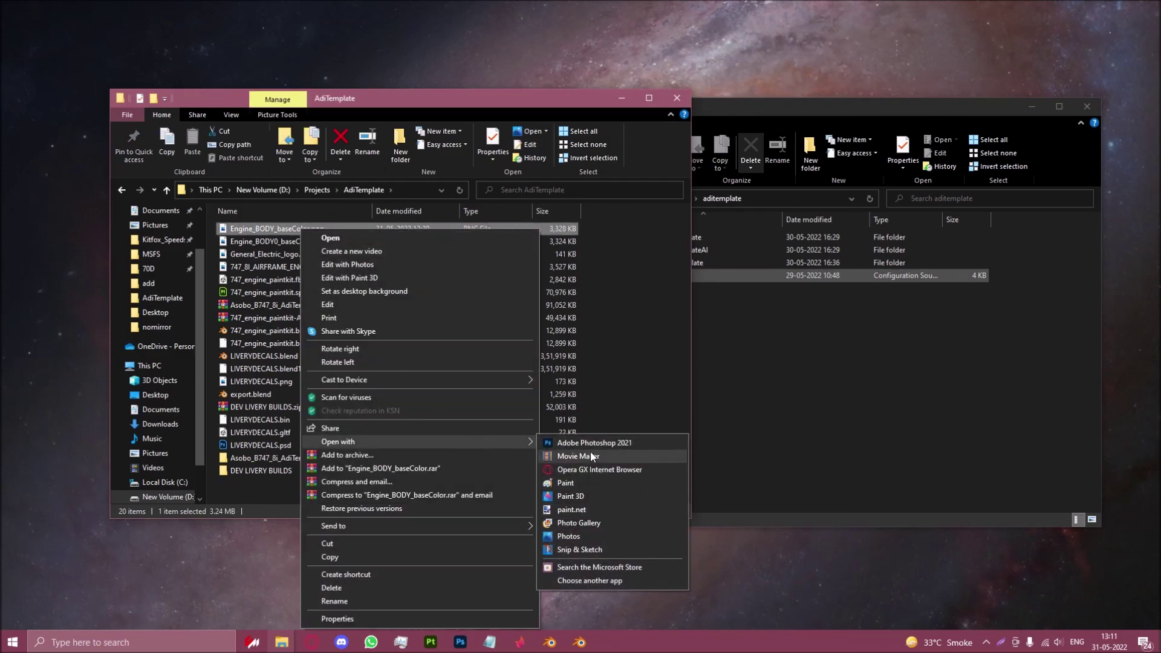
left_click(589, 445)
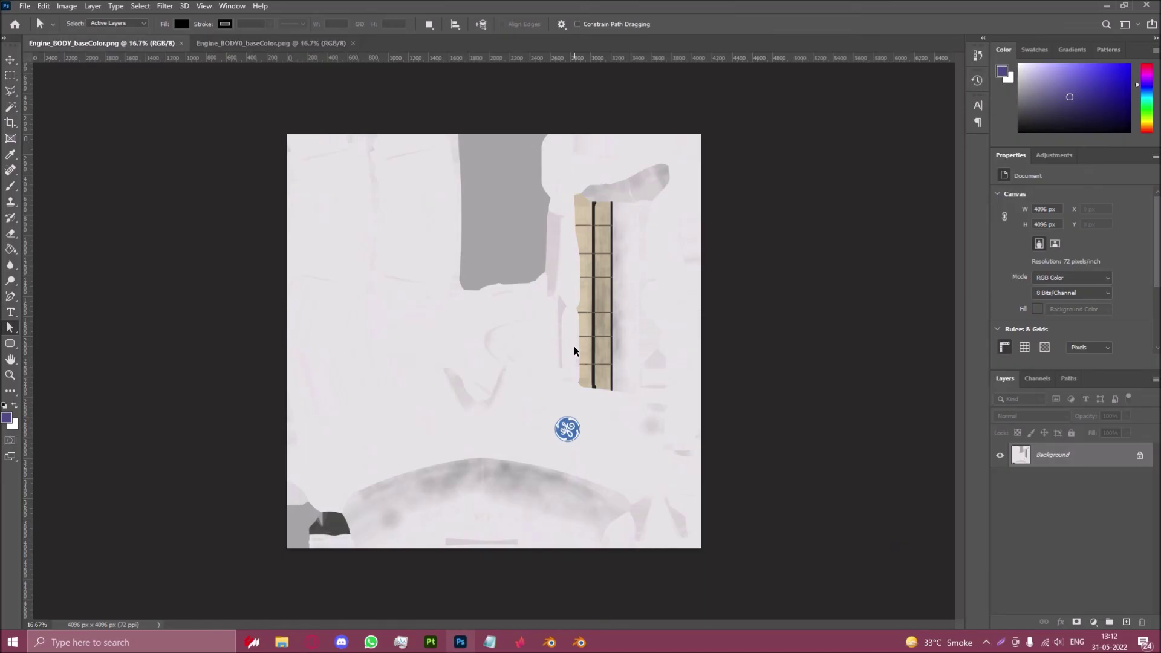
Save the open texture as Intel Texture Works DDS over the existing ENGINEBODY file in texture.aditemplate.
key("ctrl+shift+s")
left_click(375, 471)
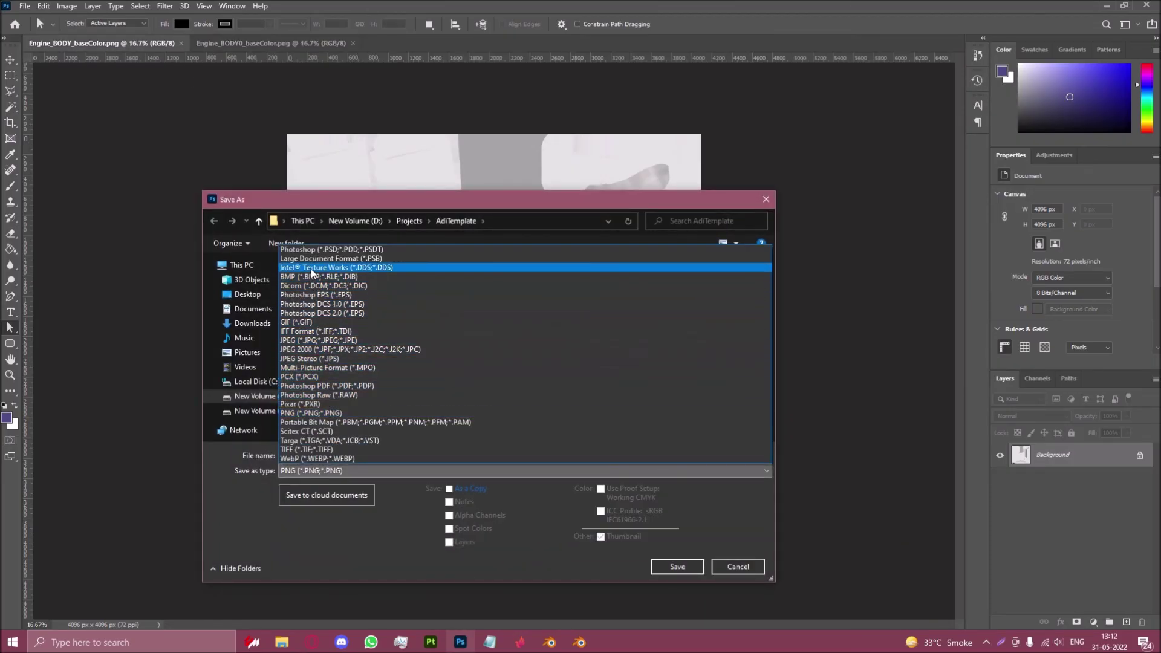
left_click(329, 267)
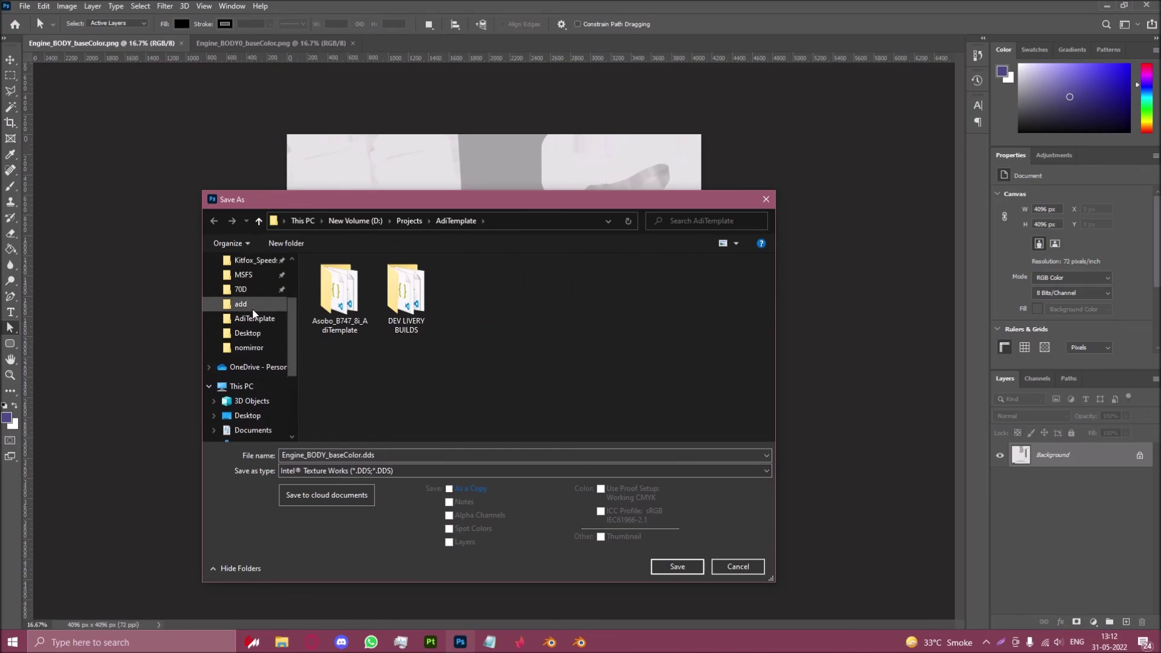
scroll(254, 306, "up", 1)
left_click(245, 318)
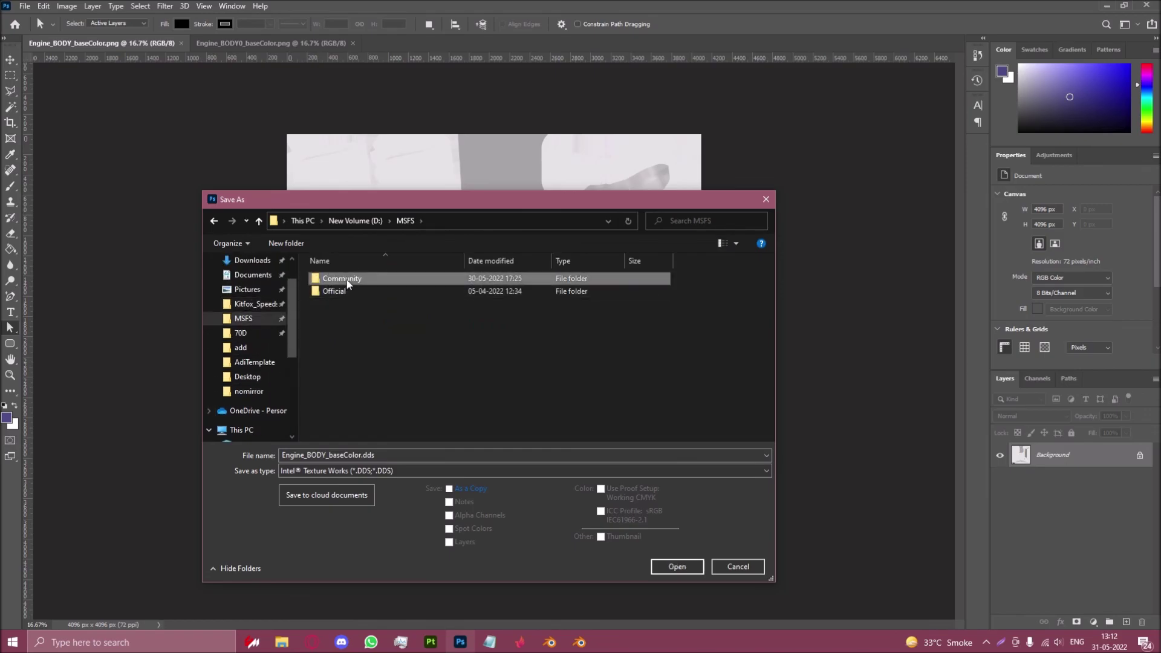
double_click(340, 279)
double_click(354, 281)
double_click(353, 290)
double_click(345, 279)
double_click(344, 280)
double_click(343, 304)
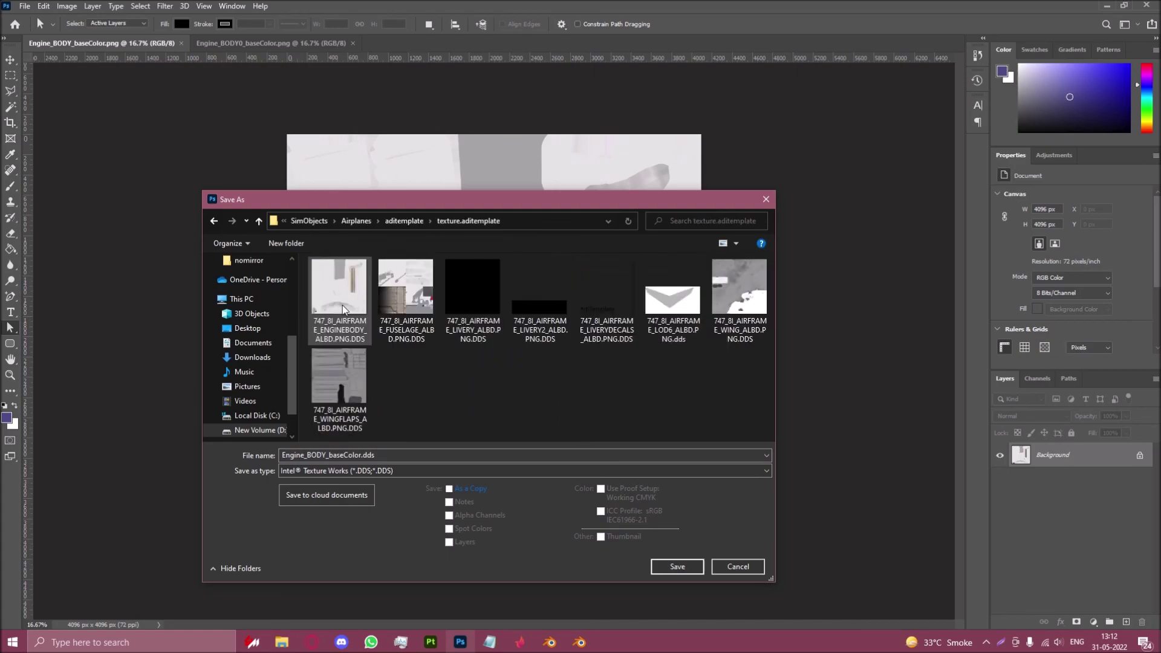
left_click(343, 309)
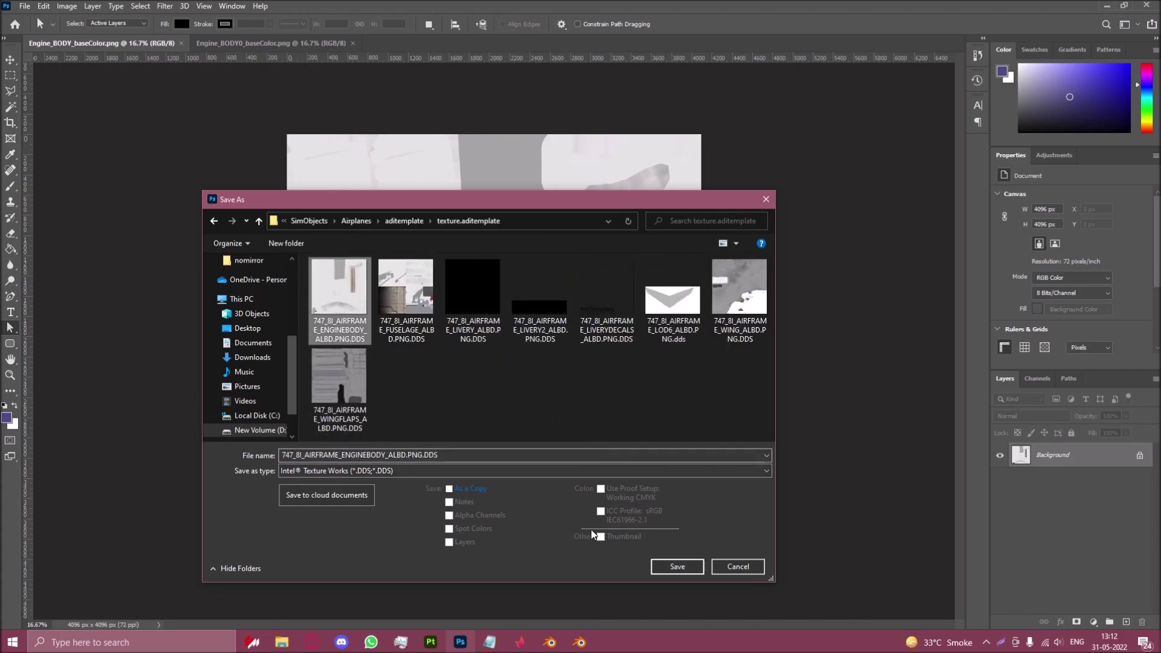
left_click(676, 567)
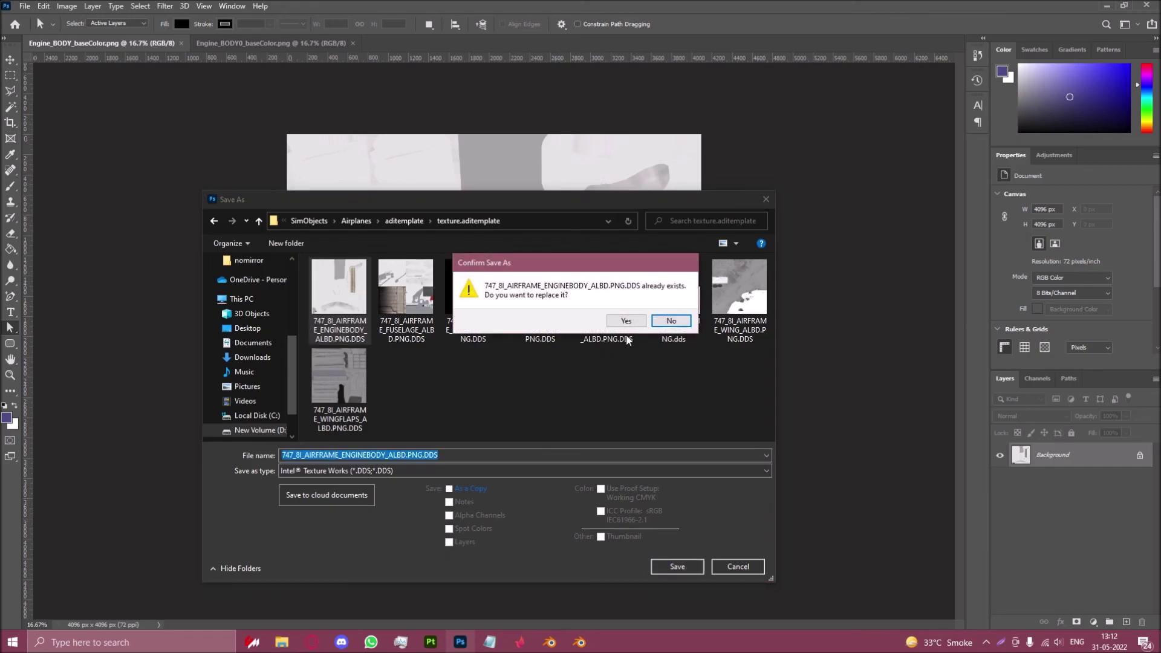
left_click(629, 322)
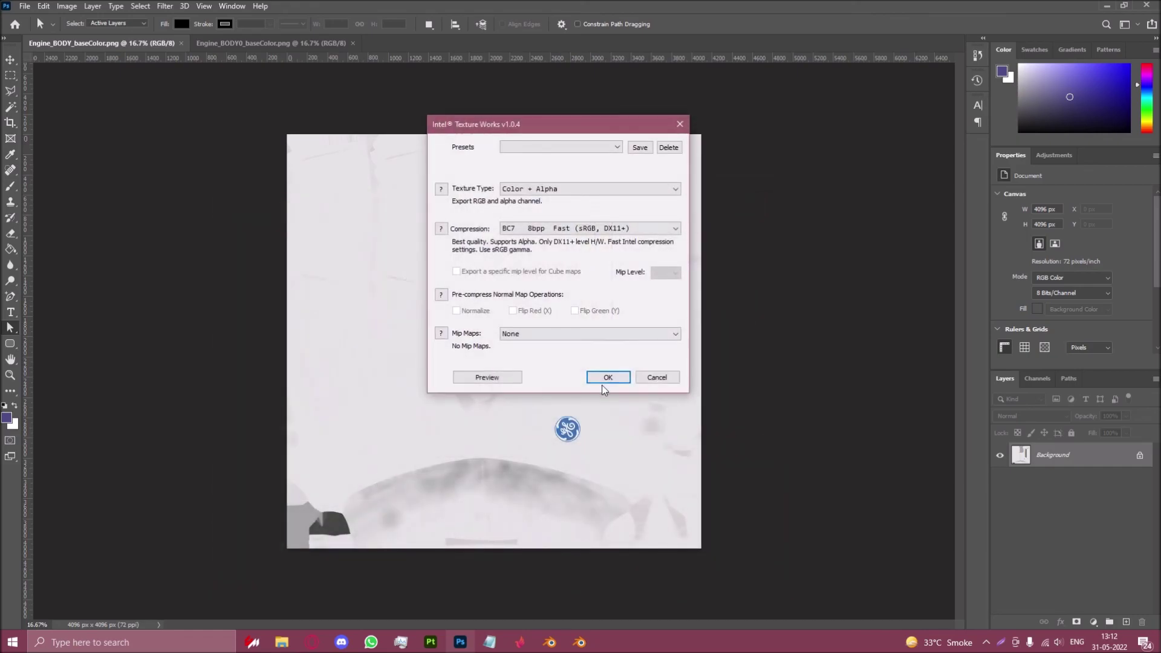
Switch to the Engine_BODY0_baseColor.png image in Photoshop.
mouse_move(282, 643)
mouse_move(336, 589)
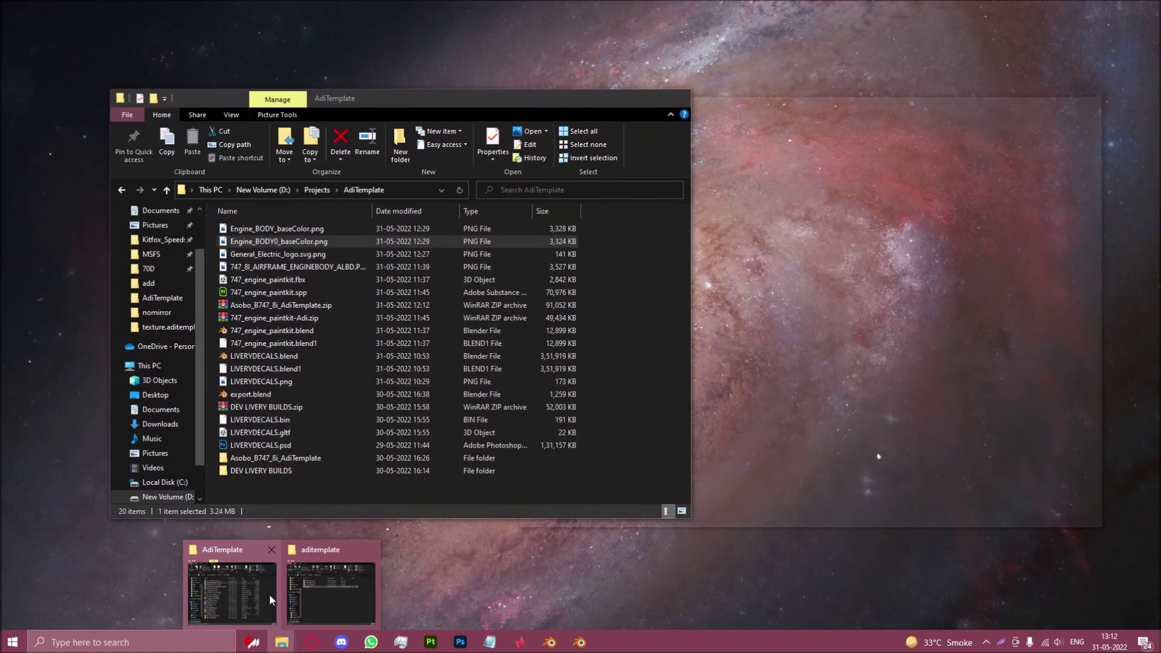
left_click(270, 594)
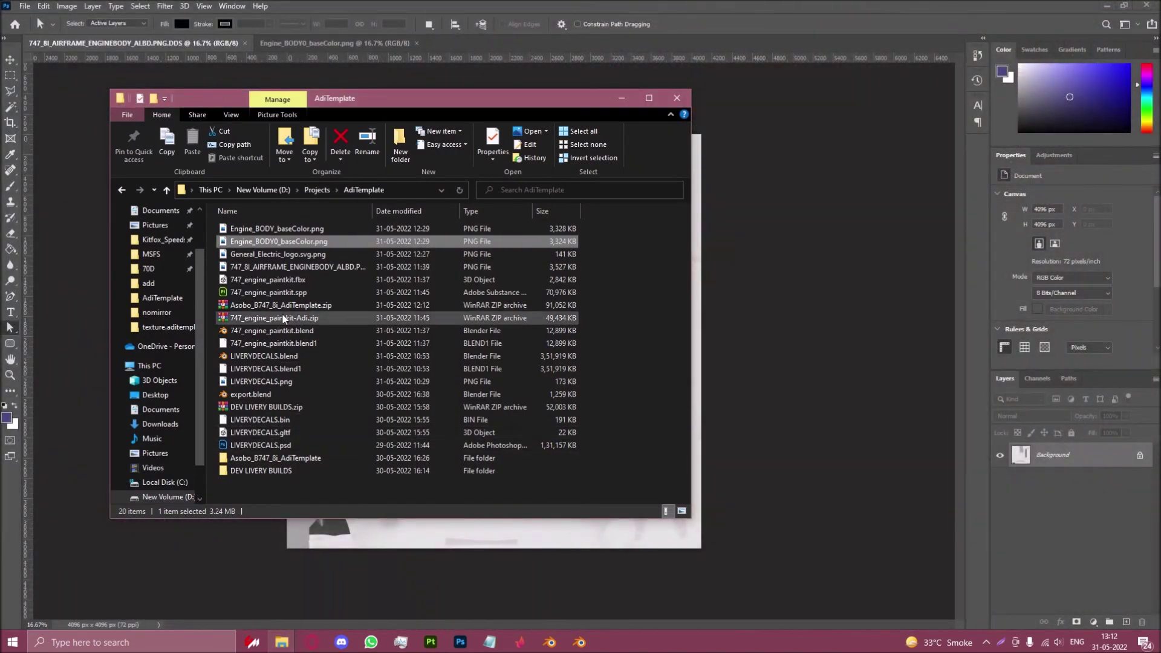
left_click(292, 71)
Begin saving it as Intel Texture Works DDS into the texture.aditemplate folder.
key("ctrl+shift+s")
left_click(361, 471)
left_click(328, 268)
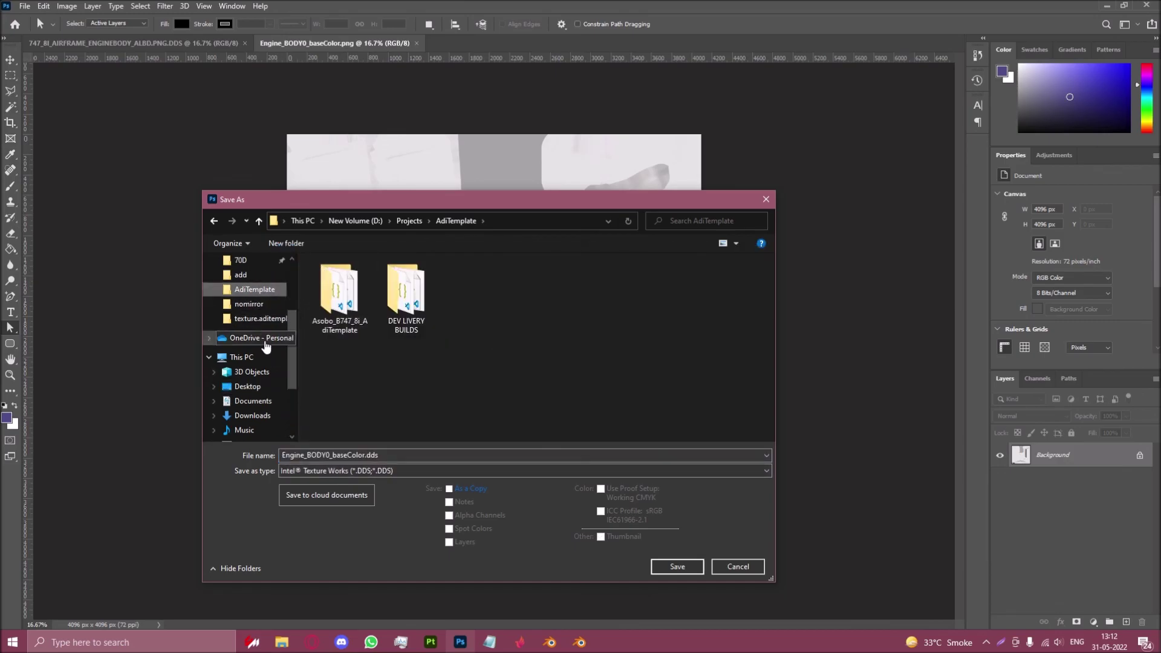
scroll(265, 344, "up", 2)
left_click(260, 303)
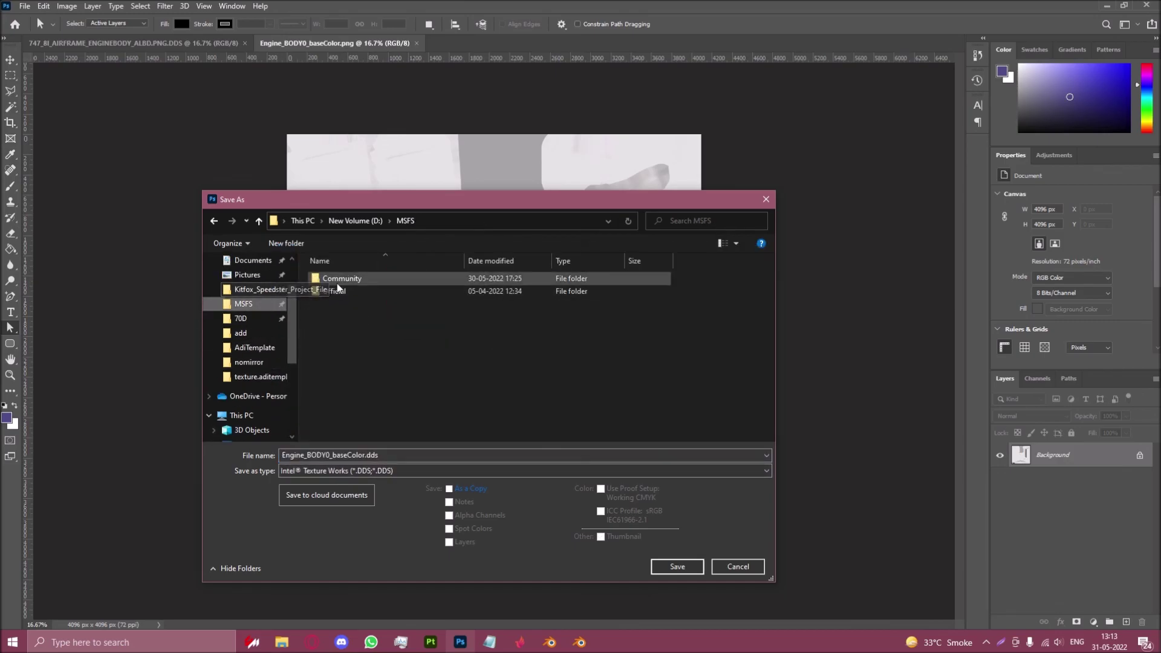
double_click(339, 280)
double_click(343, 281)
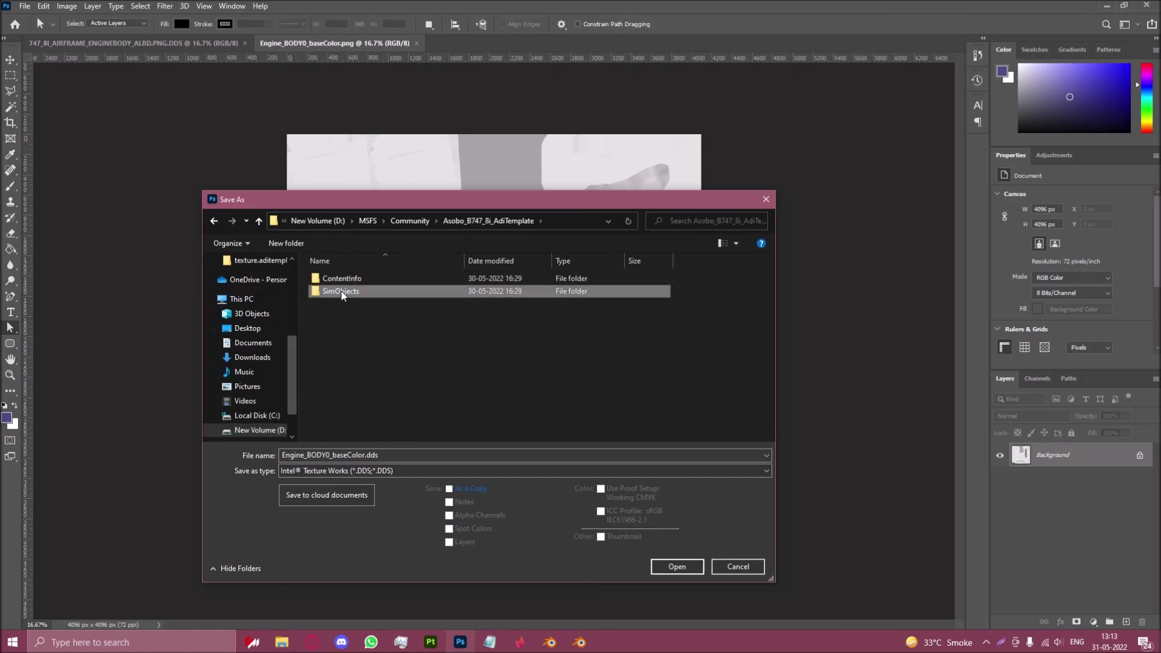
double_click(341, 291)
double_click(343, 279)
double_click(343, 279)
double_click(339, 303)
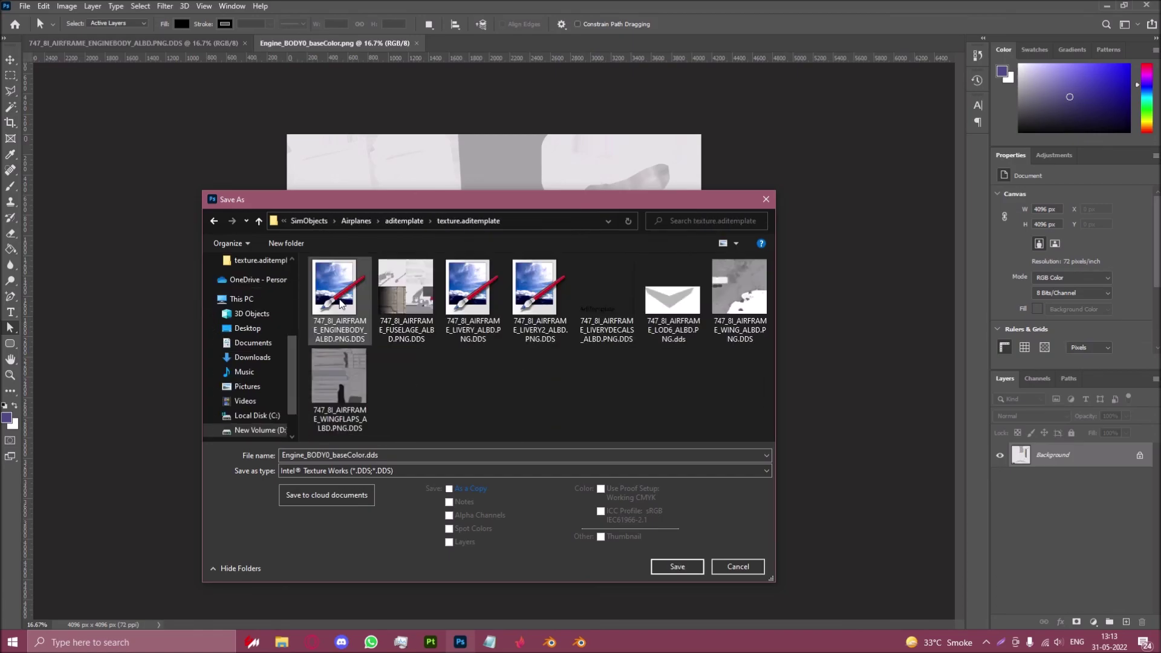
Name it 747_8I_AIRFRAME_ENGINEBODY0_ALBD.PNG.DDS and save.
left_click(340, 323)
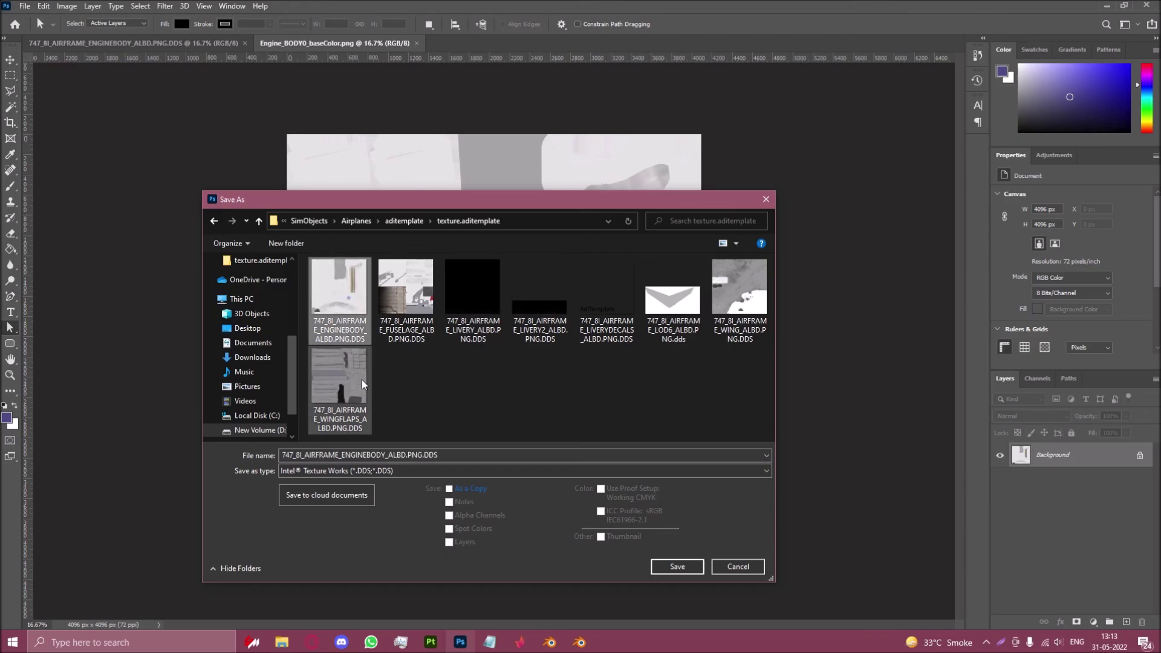
double_click(385, 455)
left_click(386, 455)
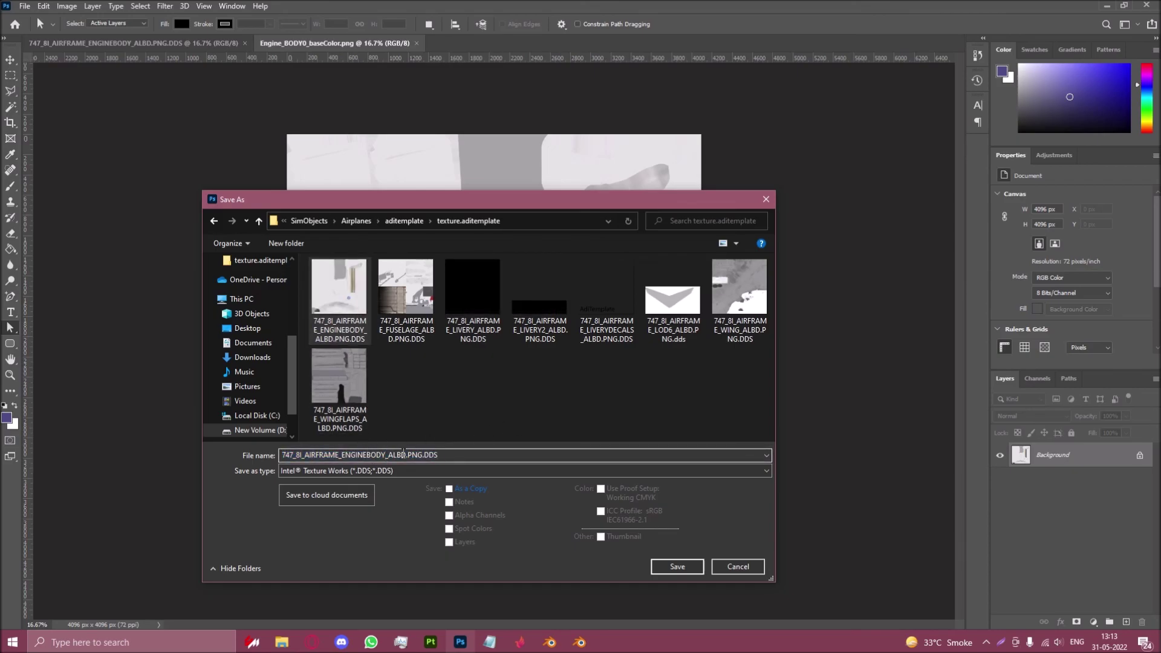
type("0")
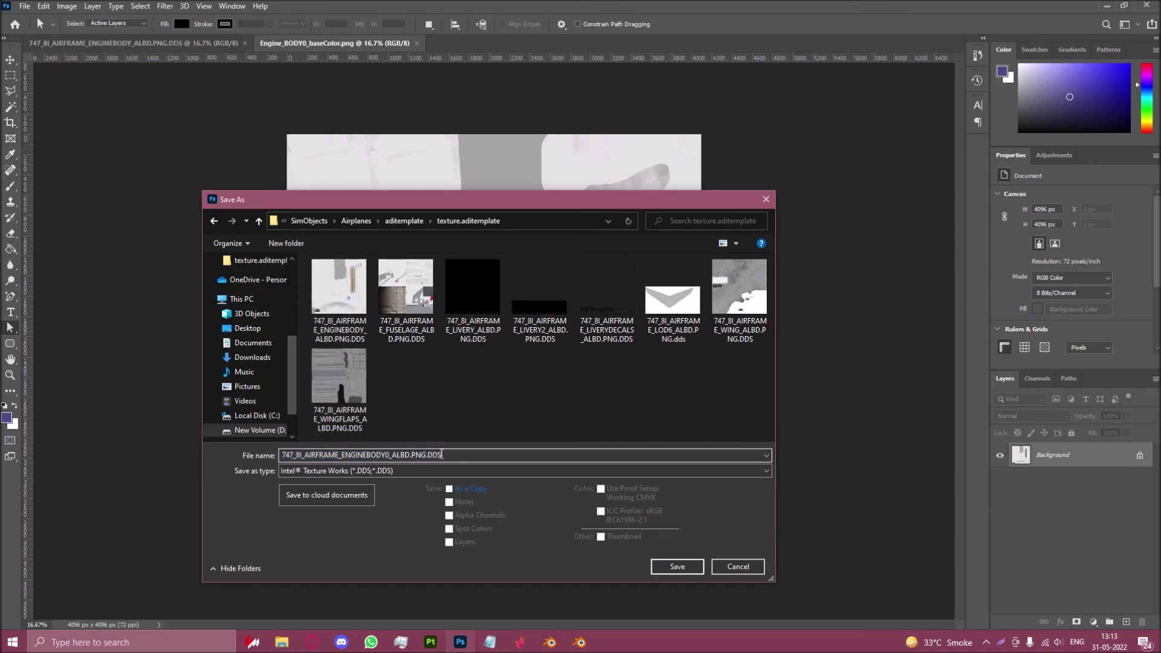
left_click(284, 457)
left_click(608, 341)
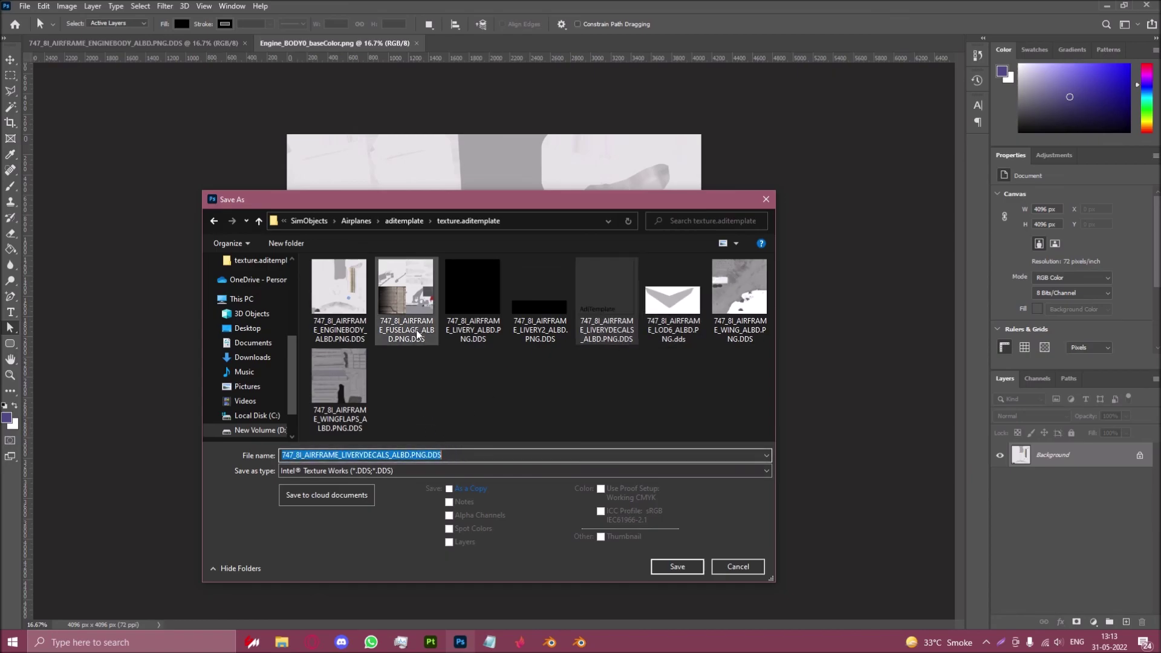
left_click(339, 297)
left_click(384, 455)
type("0")
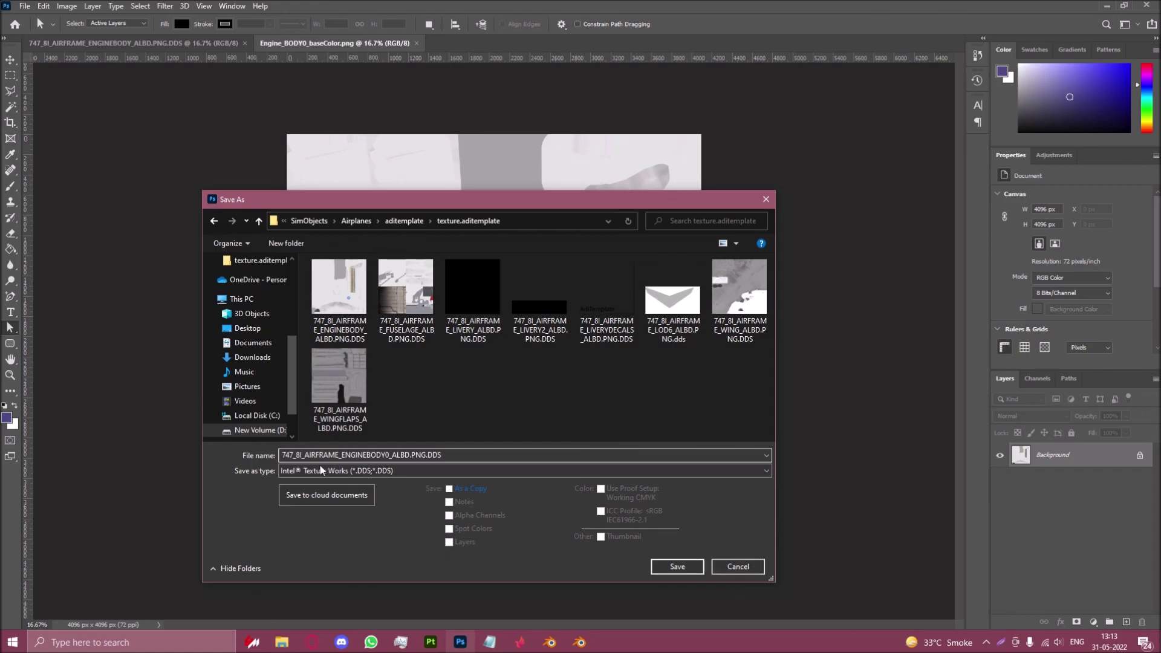
left_click(671, 566)
Accept the DDS export settings and select the ENGINEBODY json in texture.aditemplate.
left_click(607, 377)
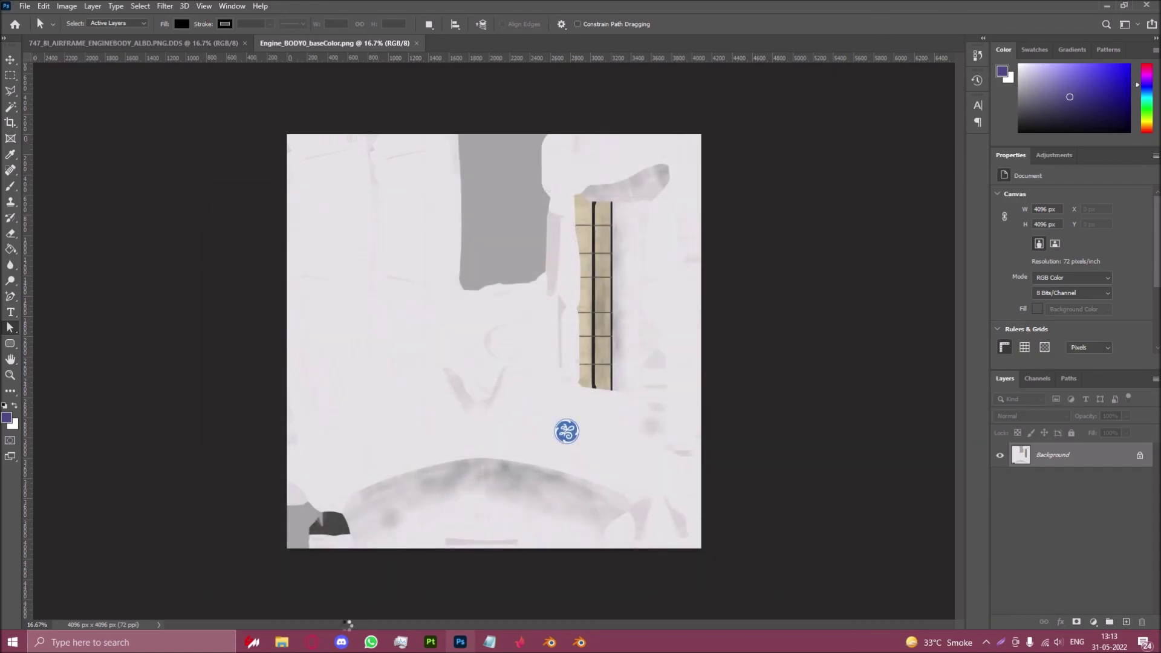
mouse_move(281, 642)
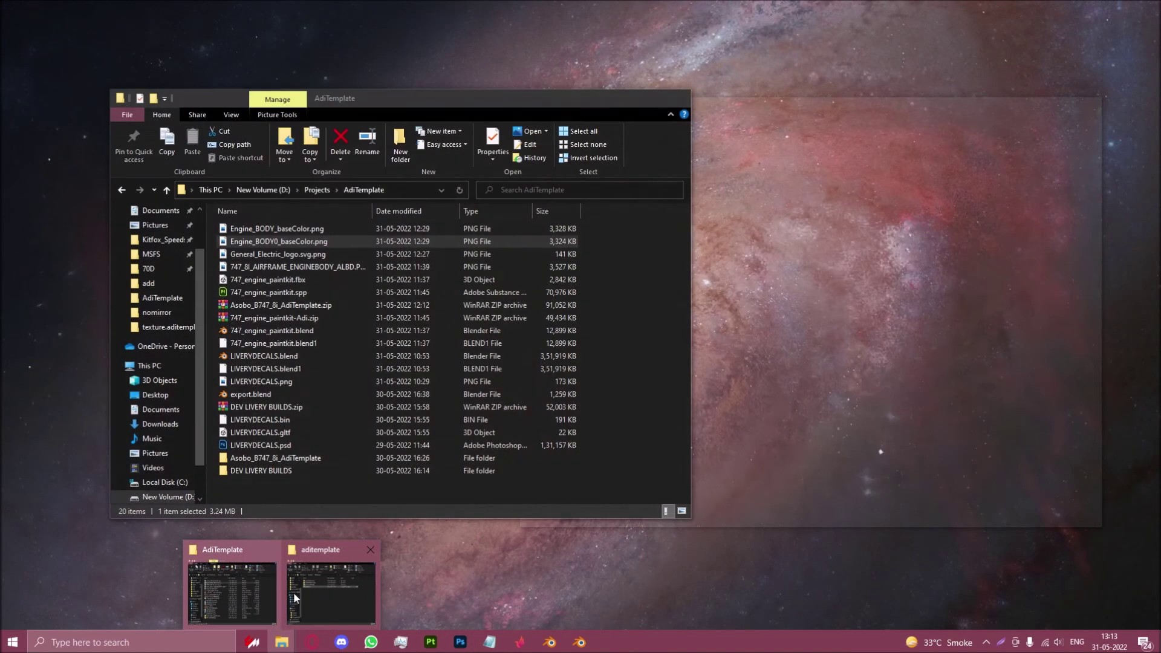
left_click(296, 593)
double_click(671, 262)
left_click_drag(719, 119, 514, 119)
left_click(514, 264)
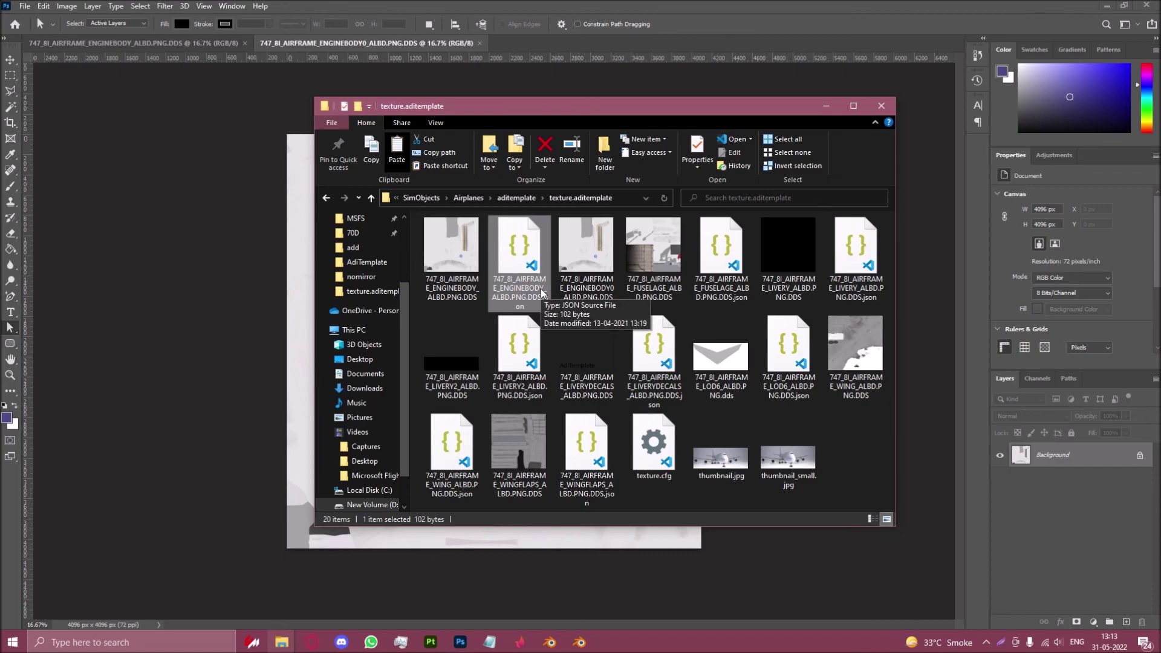
Duplicate the ENGINEBODY json and rename the copy to 747_8I_AIRFRAME_ENGINEBODY0_ALBD.PNG.DDS.json.
key("ctrl+c")
key("ctrl+v")
right_click(591, 292)
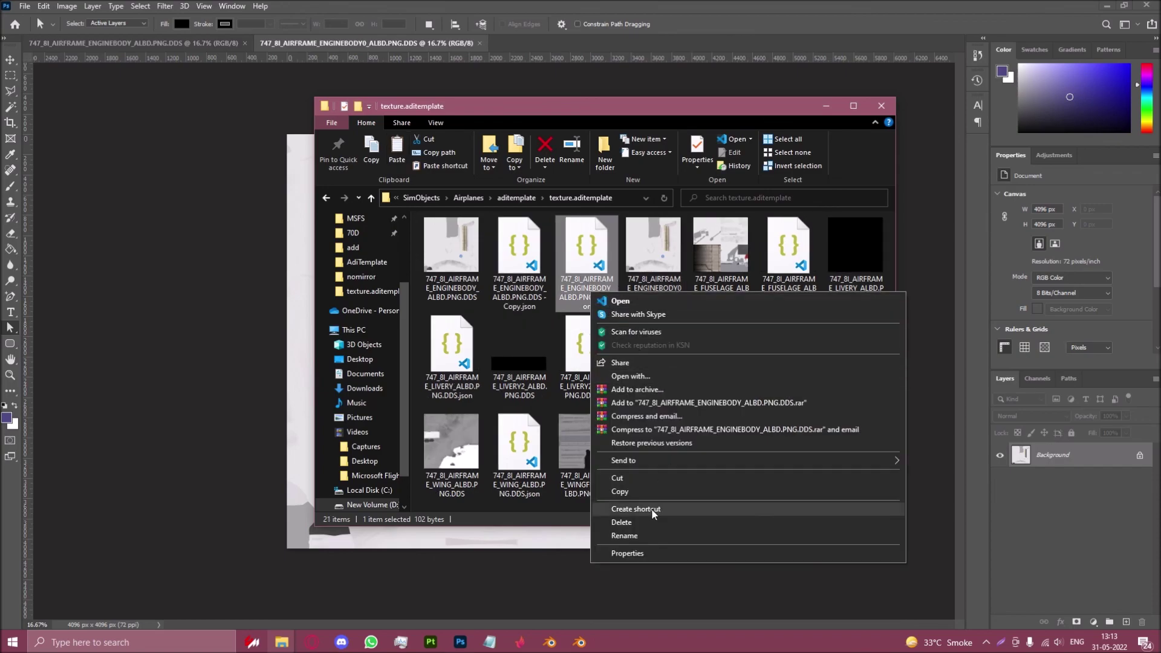
left_click(624, 535)
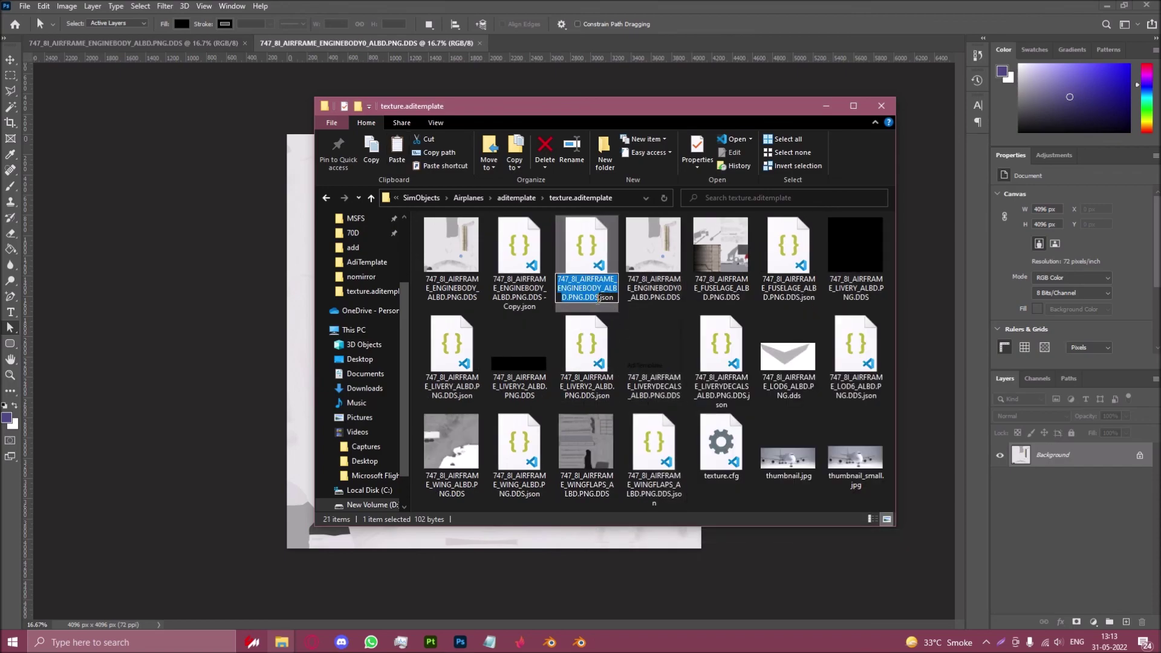
left_click(528, 302)
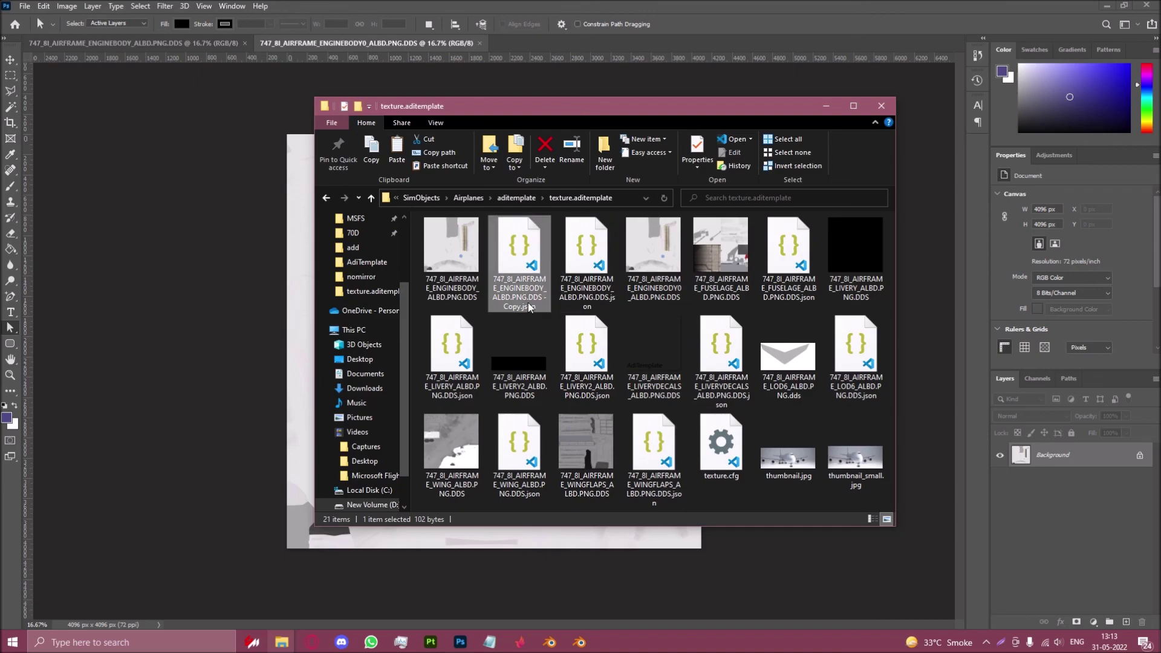
right_click(528, 303)
left_click(561, 547)
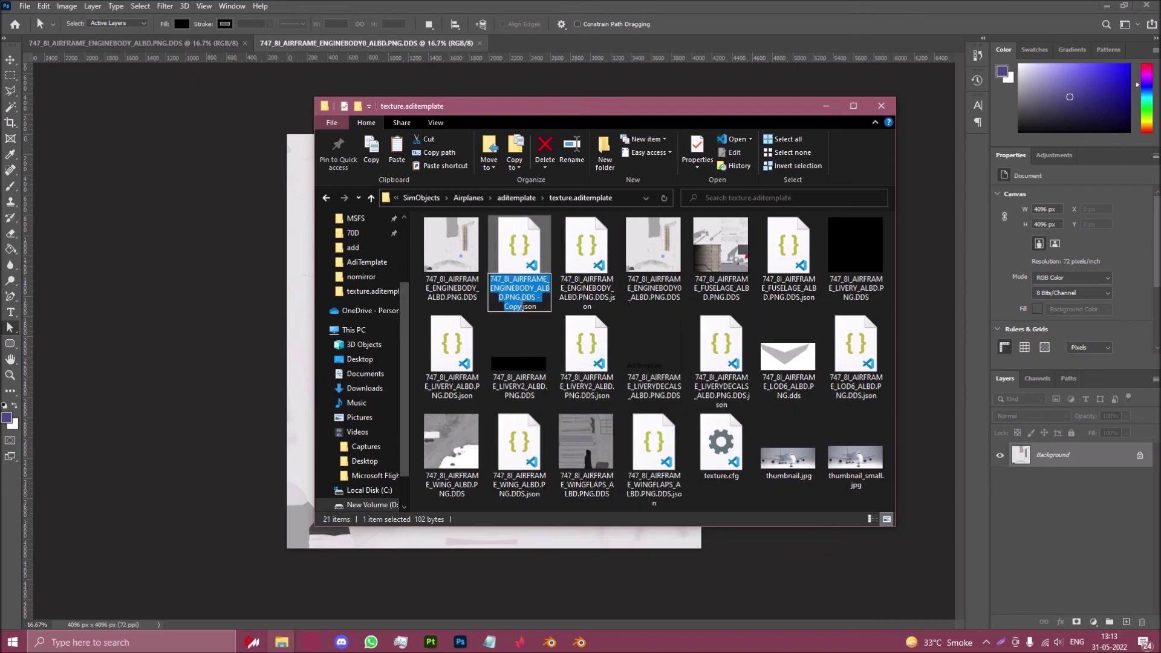
left_click(518, 298)
key("BackSpace")
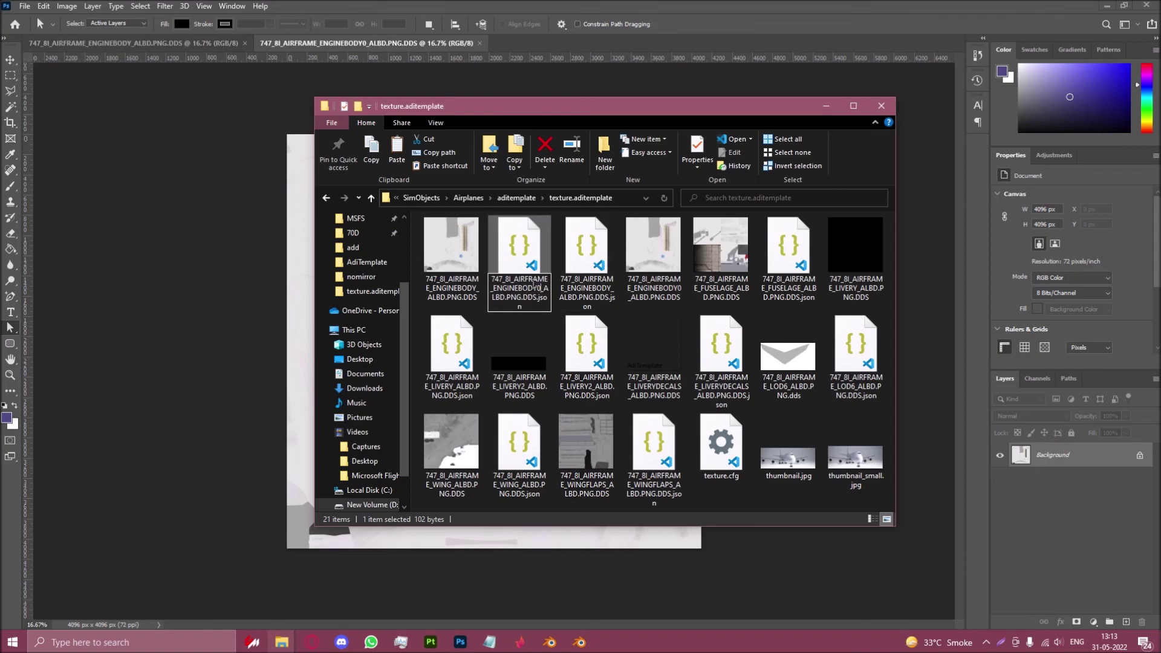
left_click(539, 288)
key("Return")
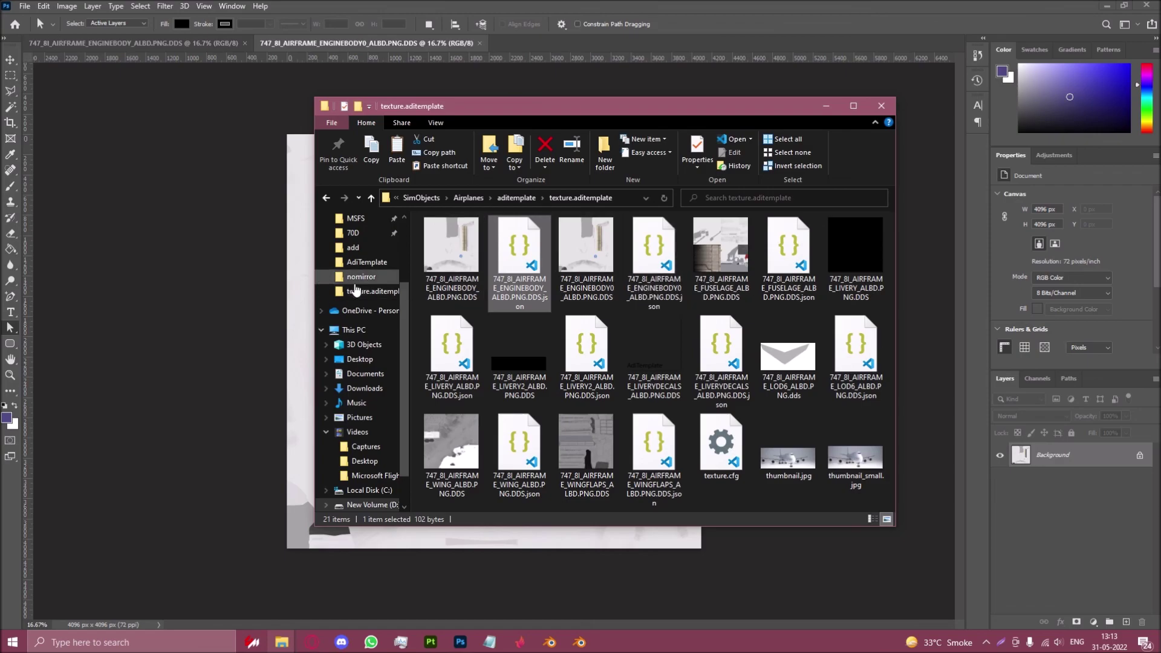
Select 747_8I_LOD00.bin and 747_8I_LOD00.gltf in the DEV LIVERY BUILDS\.out folder.
left_click(366, 262)
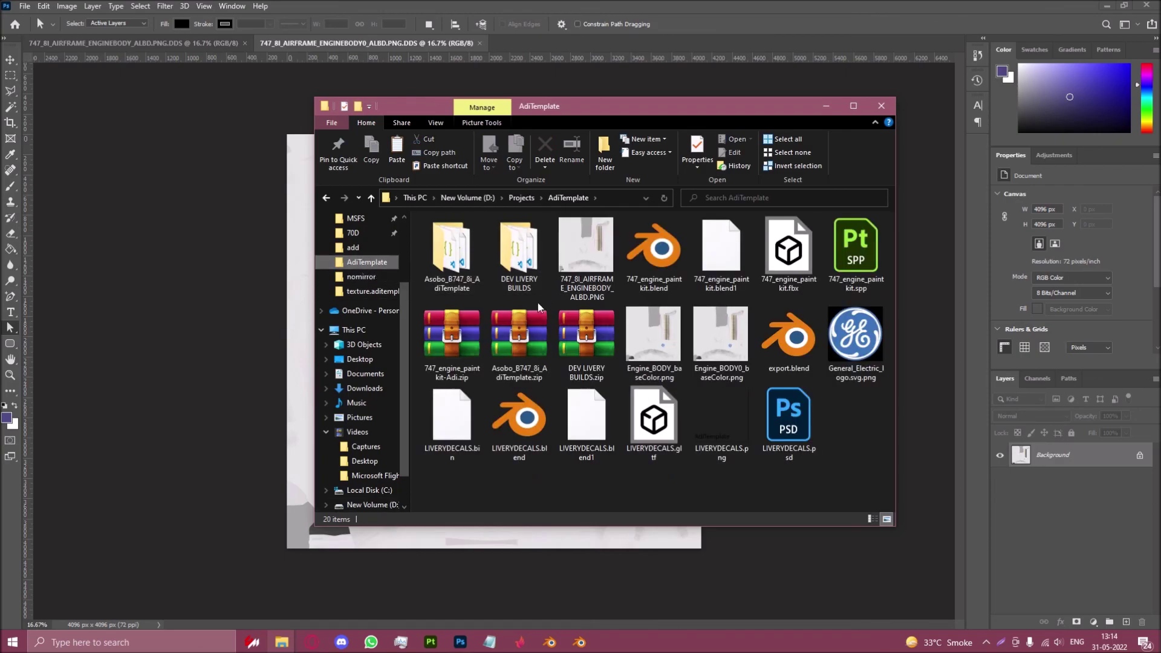
double_click(515, 257)
double_click(457, 239)
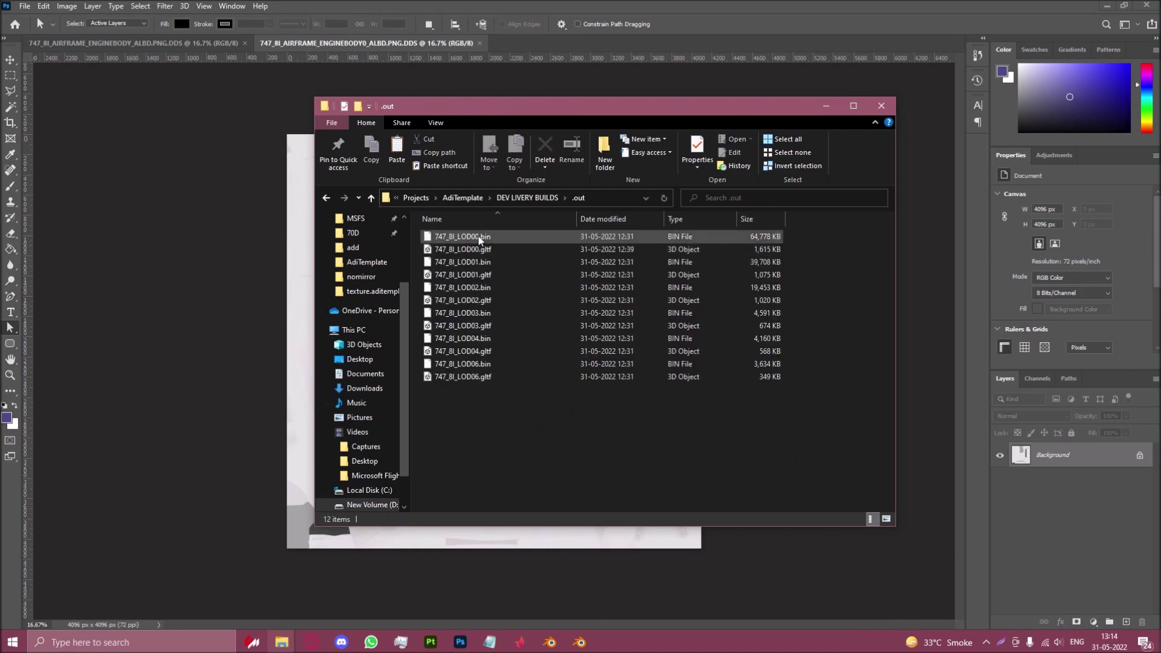
left_click(463, 236)
left_click(463, 249, "shift")
scroll(384, 306, "up", 1)
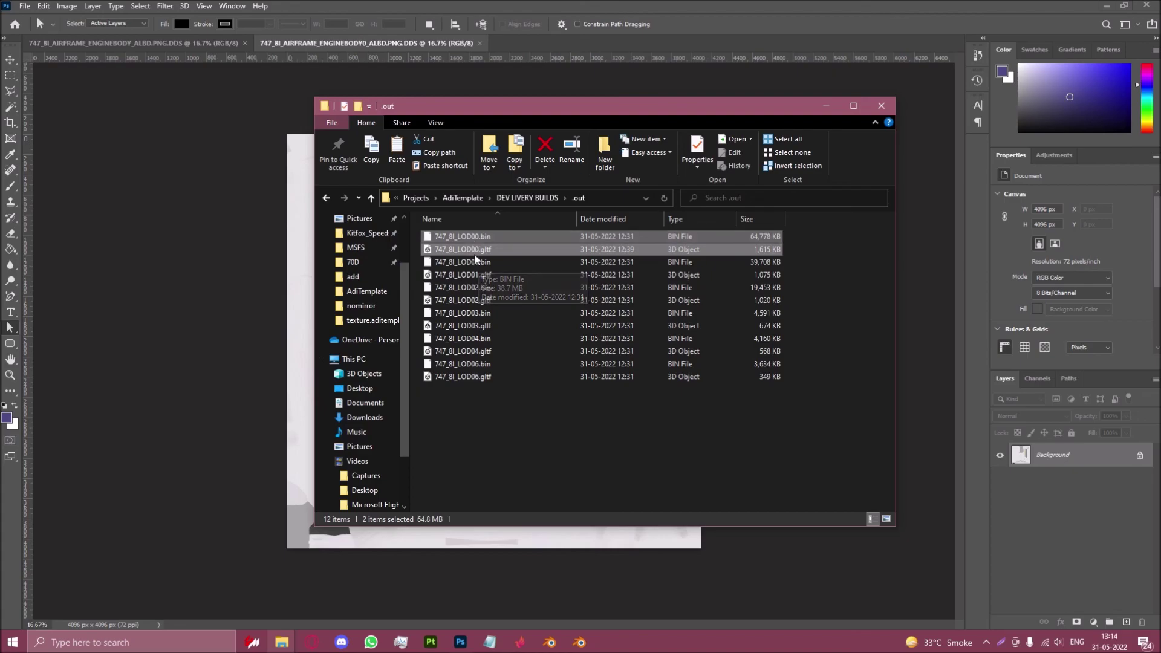
left_click_drag(442, 433, 551, 251)
left_click(517, 249)
left_click(507, 236, "ctrl")
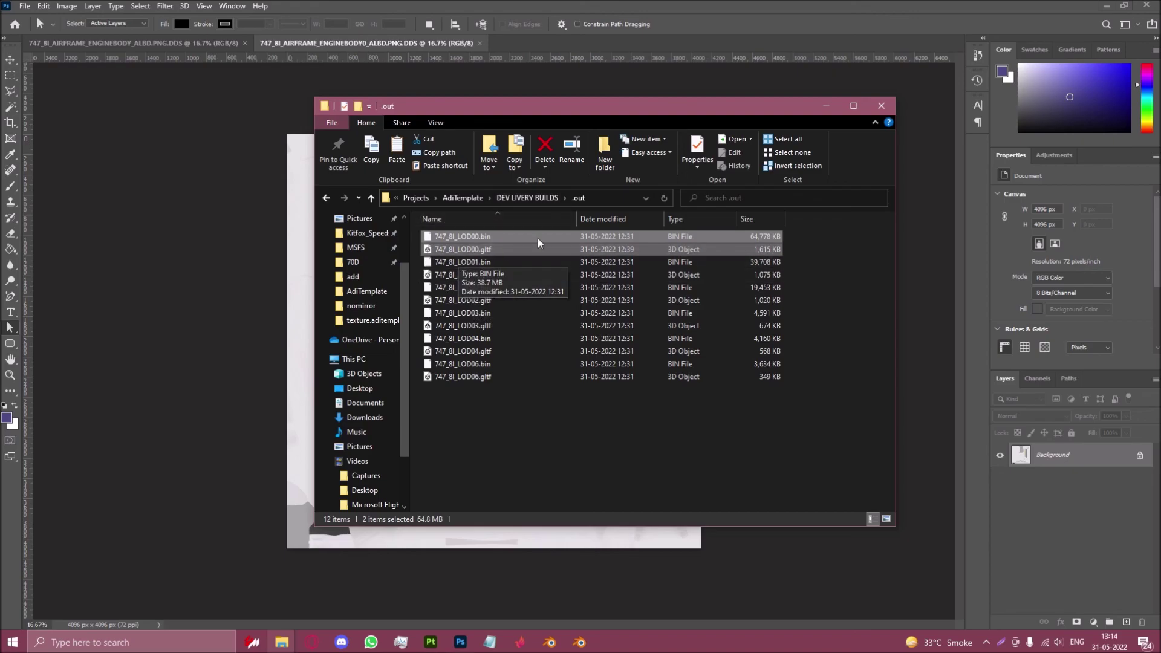
Paste both LOD00 files into model.aditemplate and model.aditemplateAI, replacing the existing ones.
left_click(373, 320)
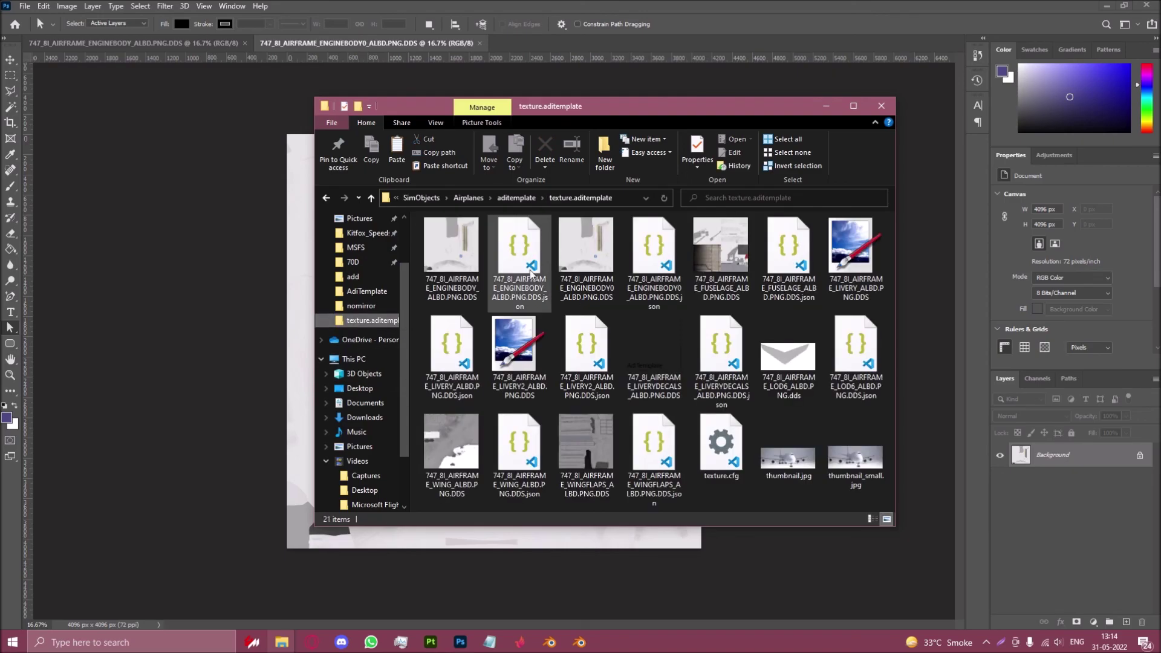
left_click(535, 198)
double_click(456, 236)
key("ctrl+v")
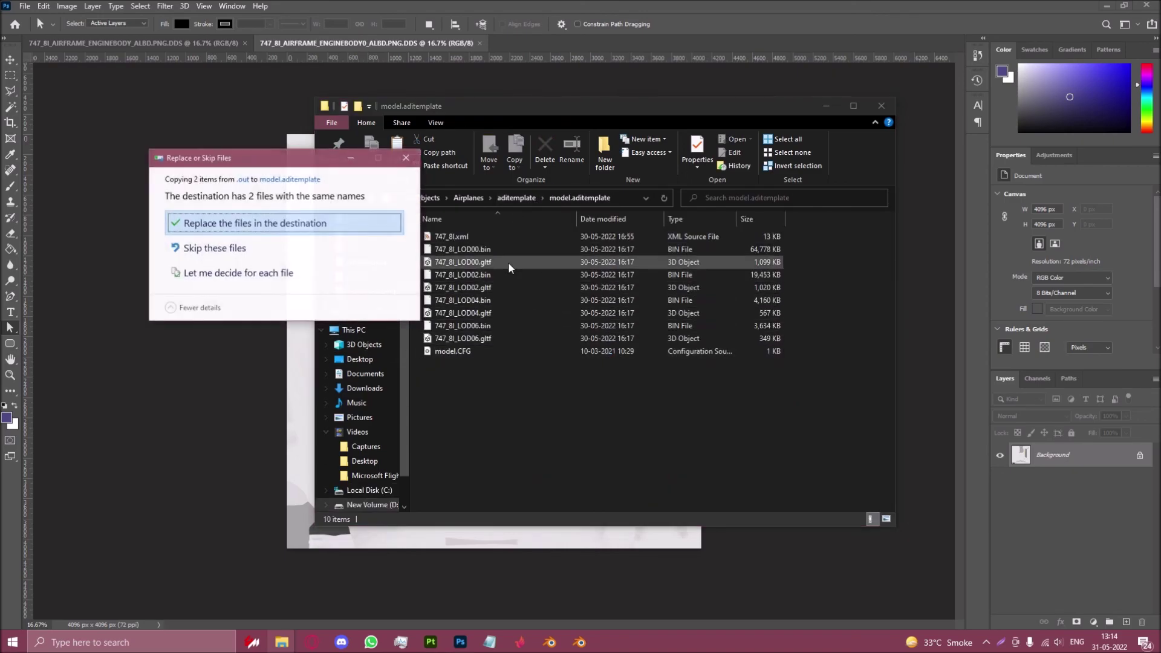
key("Return")
left_click(516, 198)
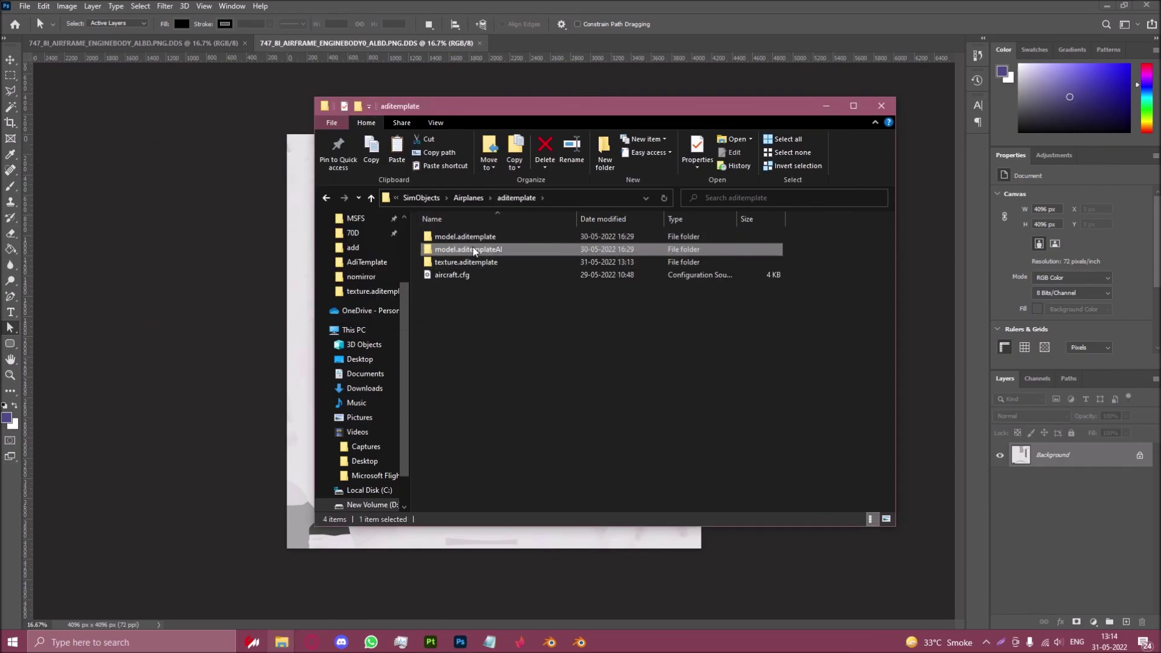
double_click(463, 249)
key("ctrl+v")
left_click(541, 223)
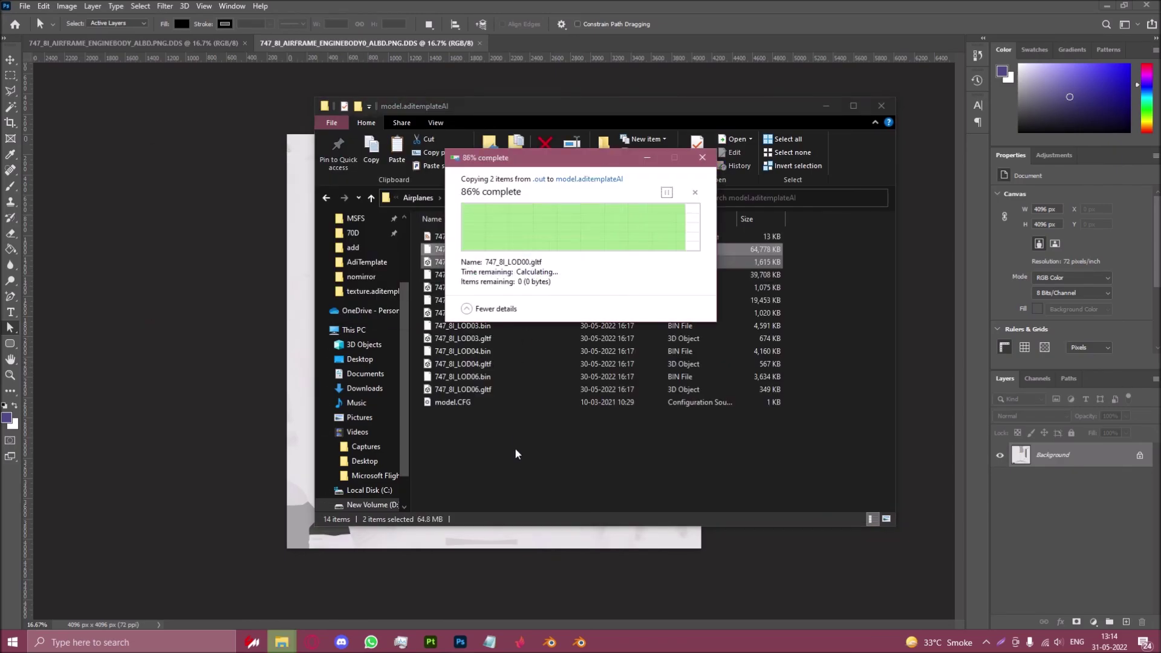
Run auto_json.exe from Downloads on D:\MSFS\Community\Asobo_B747_8i_AdiTemplate to list its files.
left_click(365, 388)
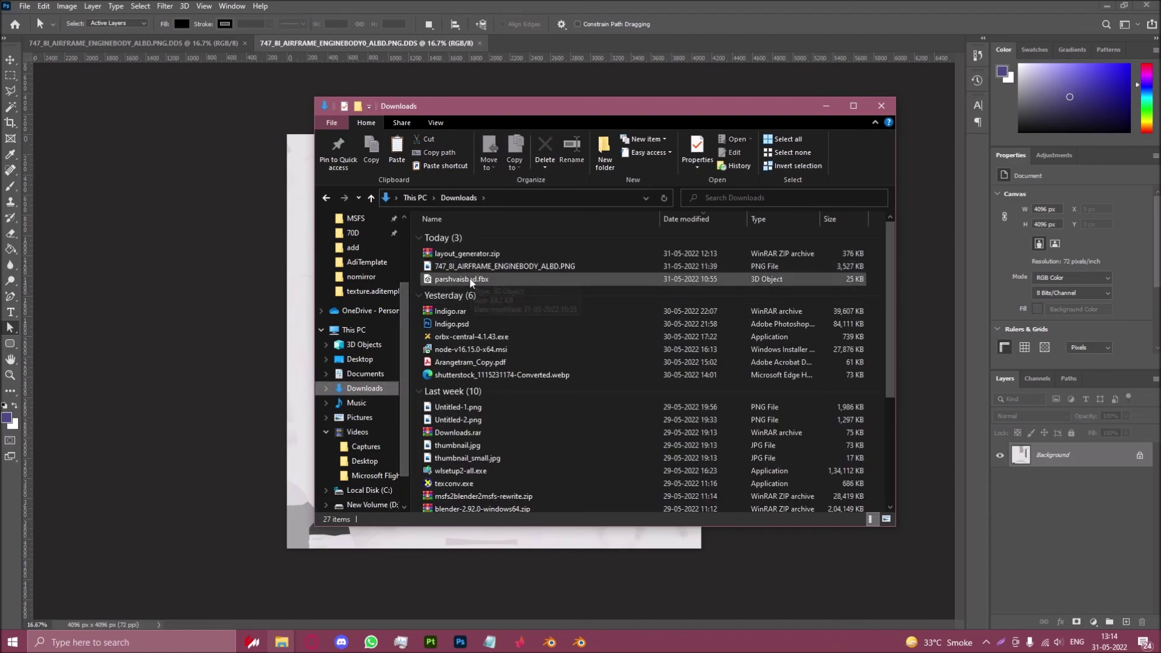
scroll(466, 387, "down", 3)
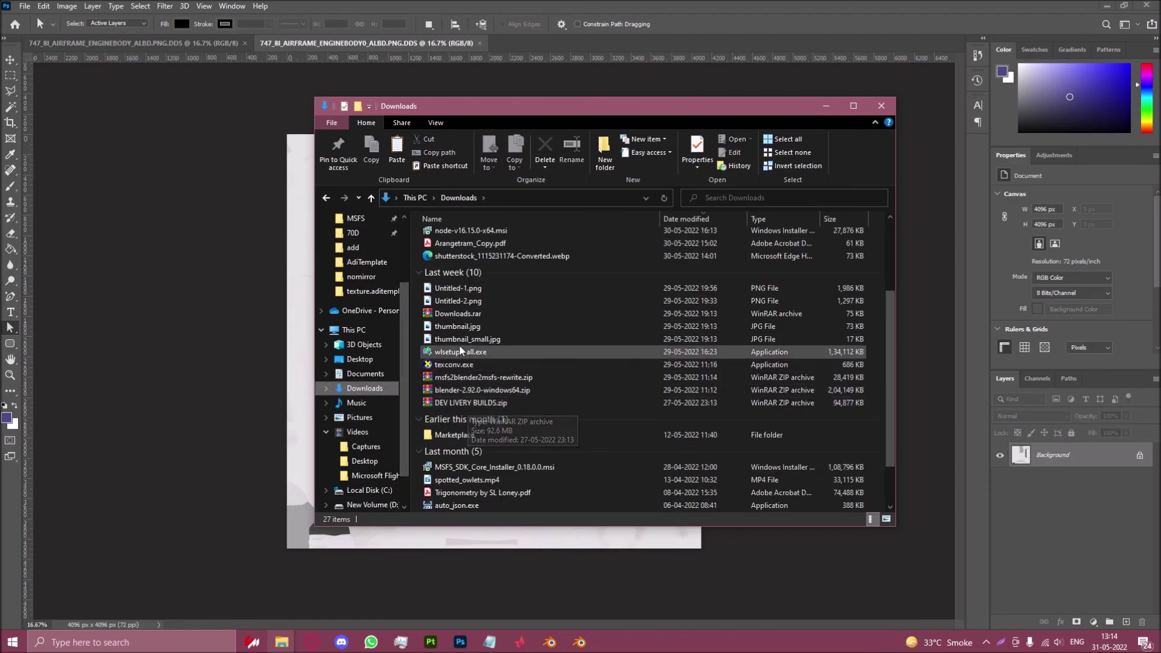
scroll(465, 418, "down", 2)
double_click(465, 445)
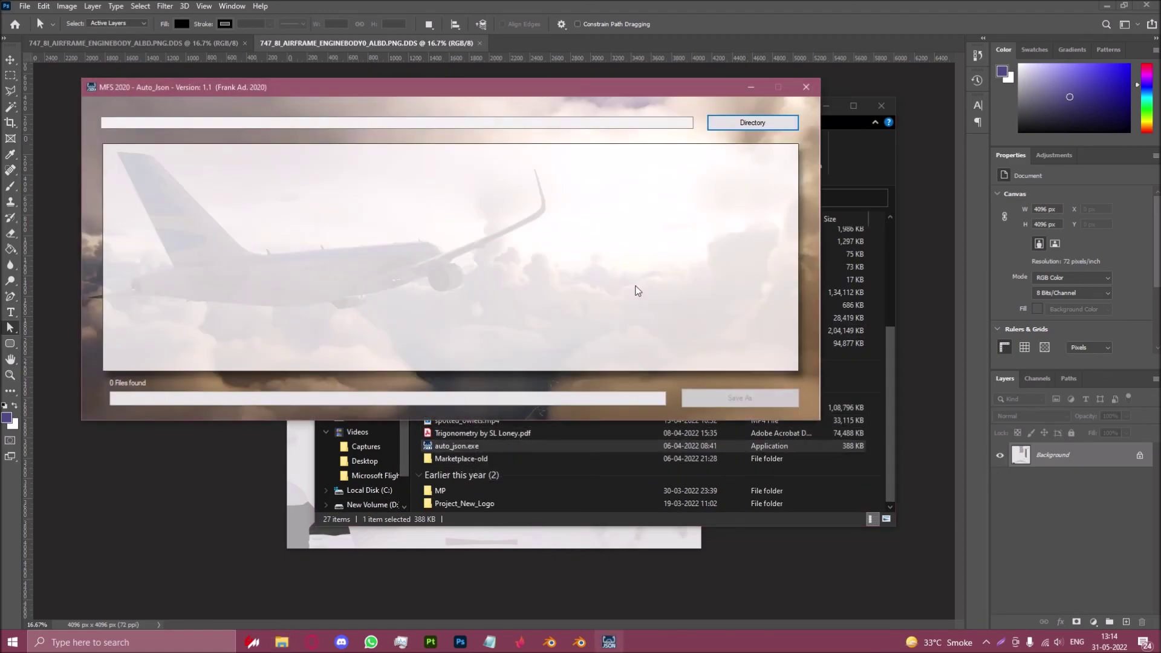
left_click(742, 129)
scroll(512, 341, "down", 2)
left_click(511, 337)
scroll(526, 363, "down", 2)
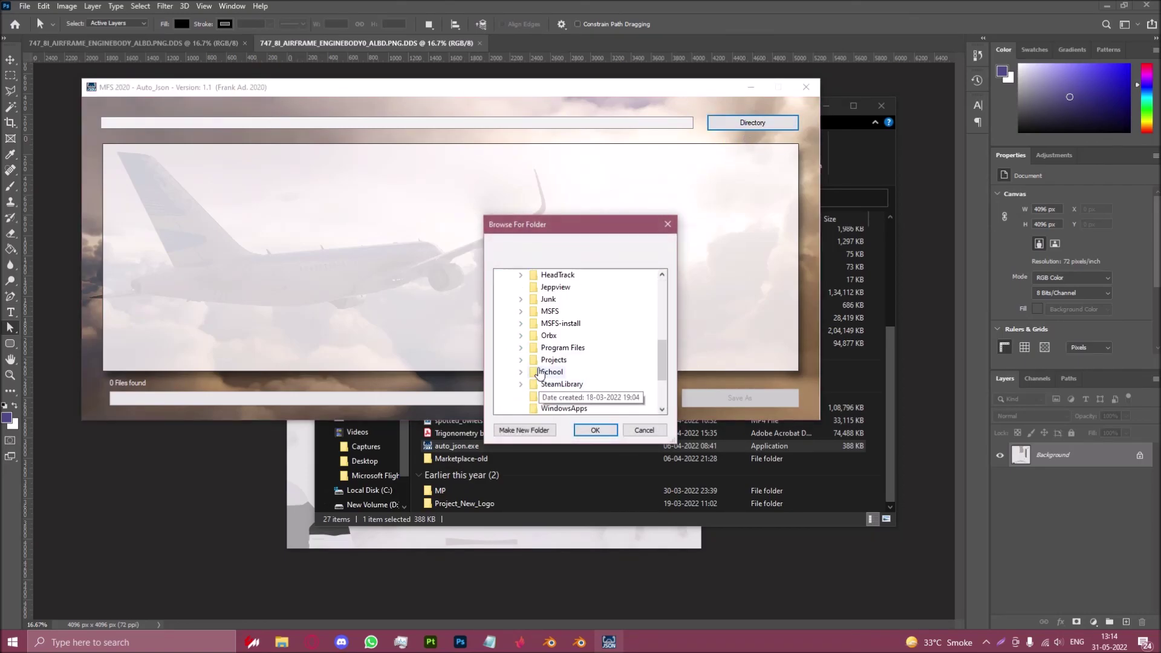
left_click(521, 312)
left_click(533, 324)
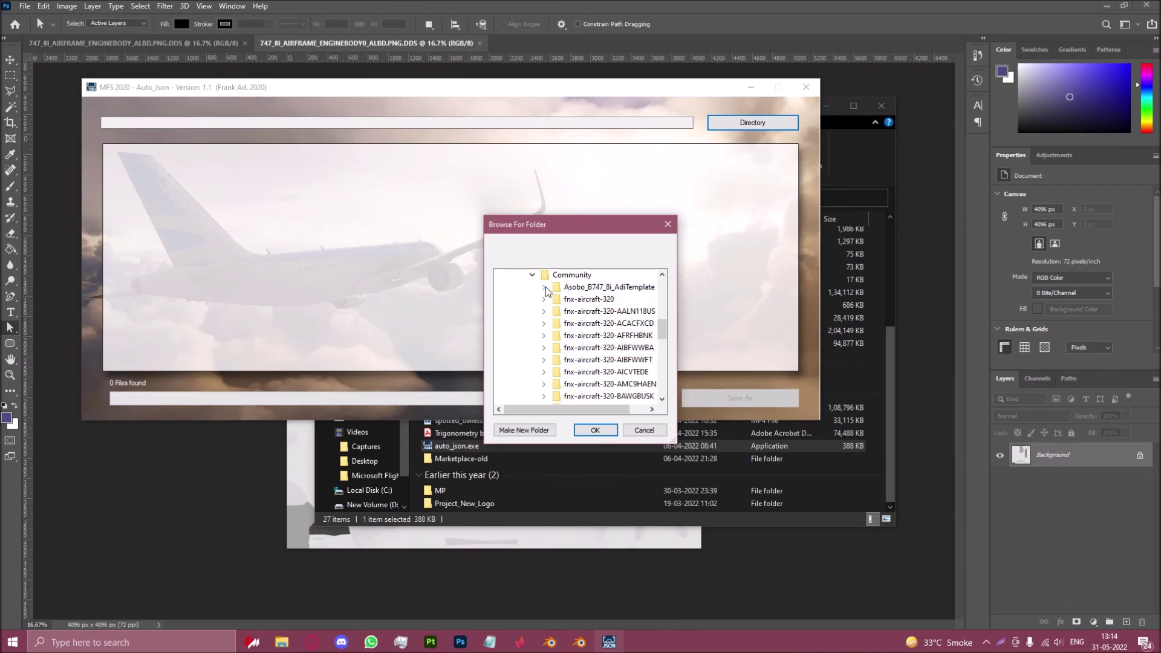
double_click(599, 288)
left_click(595, 430)
Save the 49-file layout.json over the old one in the package folder, then close Auto_Json.
left_click(717, 398)
left_click(556, 401)
left_click(606, 321)
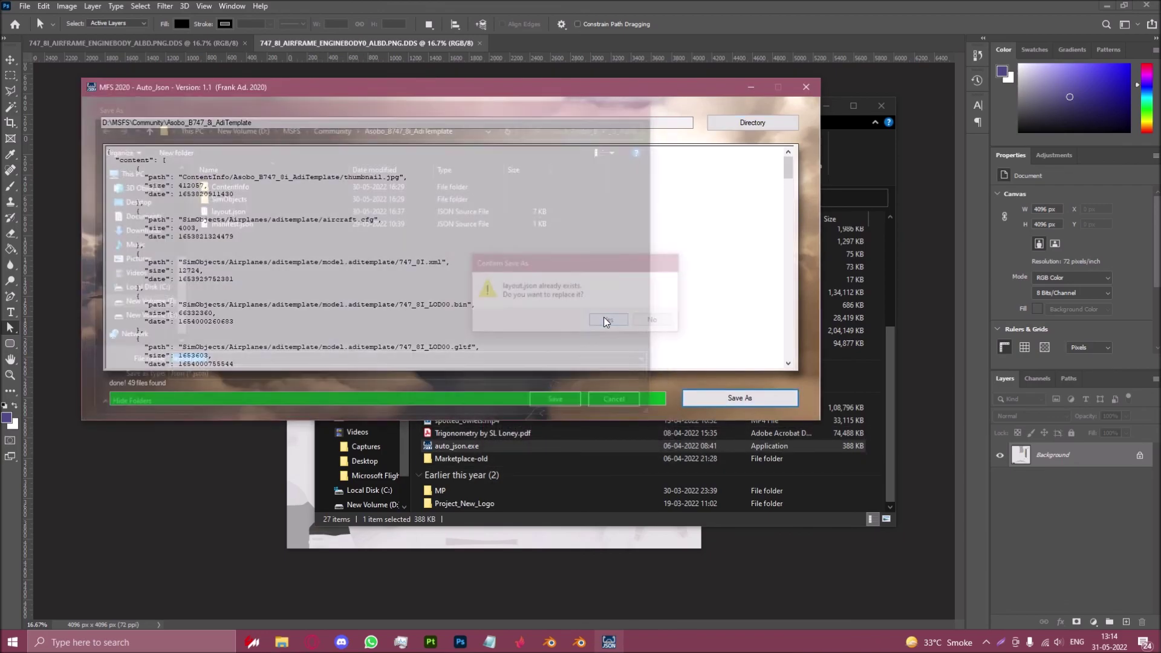
left_click(807, 88)
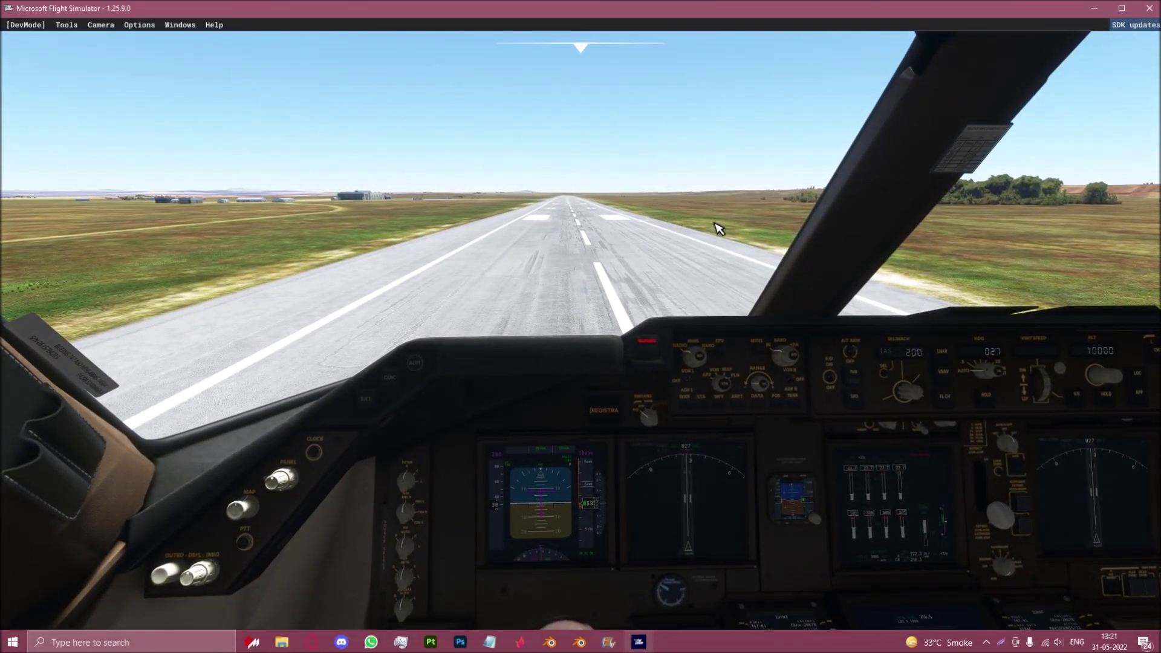
Switch to an external camera view of the engine nacelle showing the upright GE logo.
left_click(525, 253)
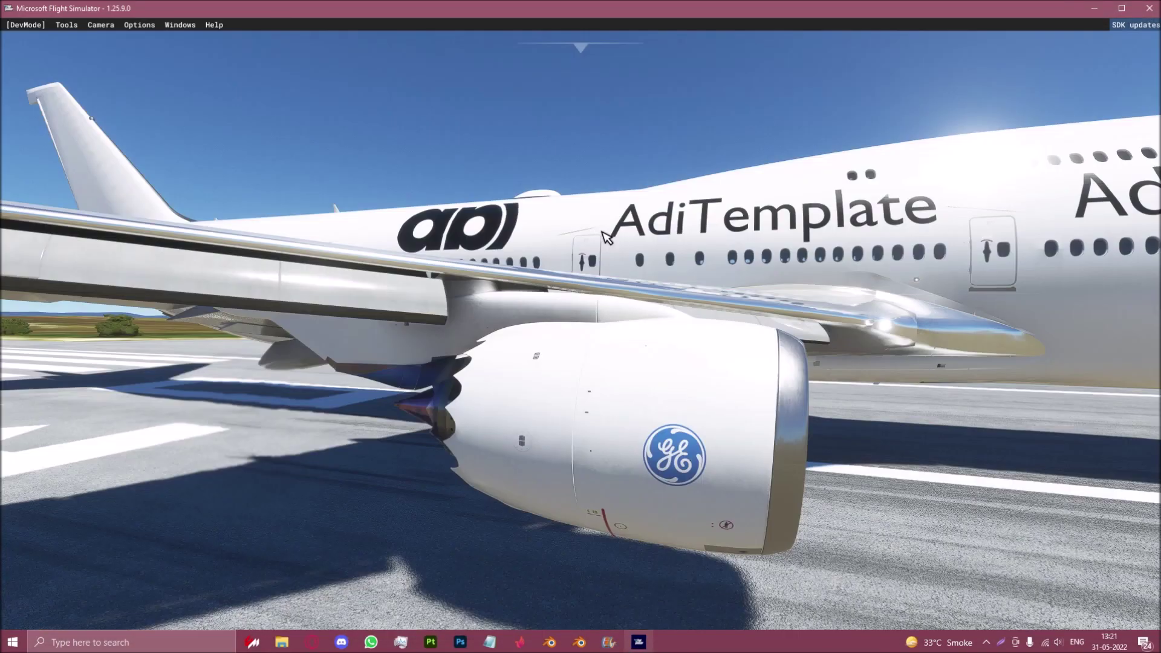